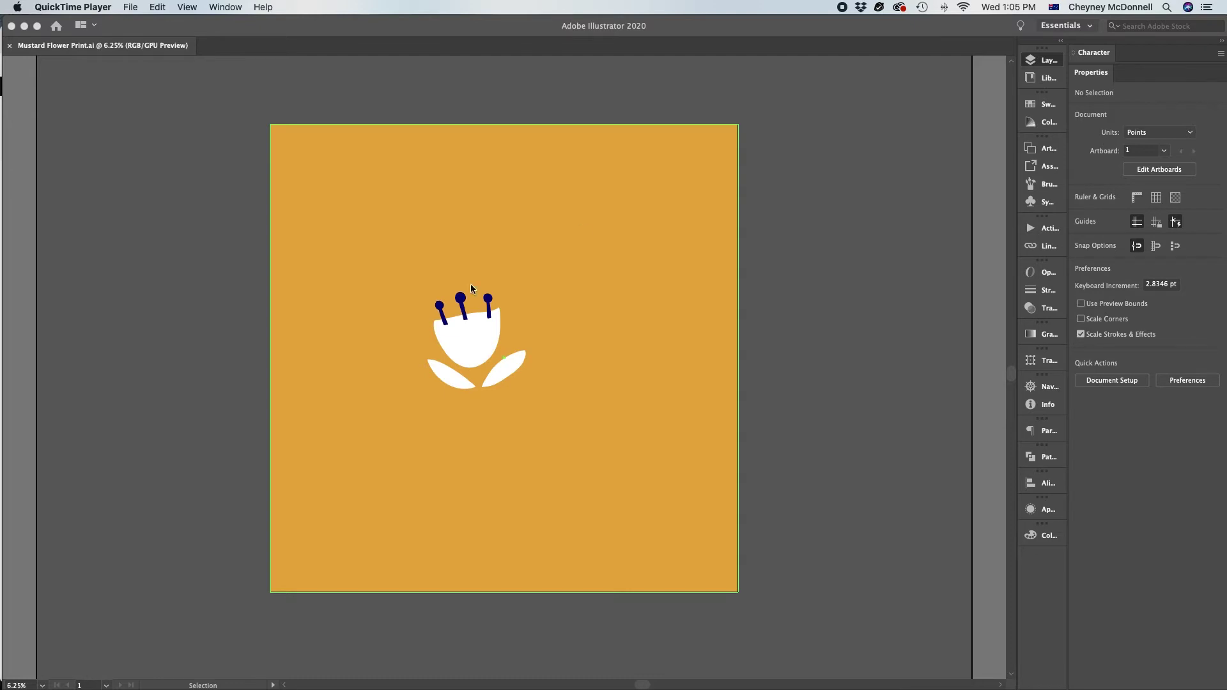
Step: Bring the Mustard Flower Print illustration window in front of QuickTime Player
left_click(474, 345)
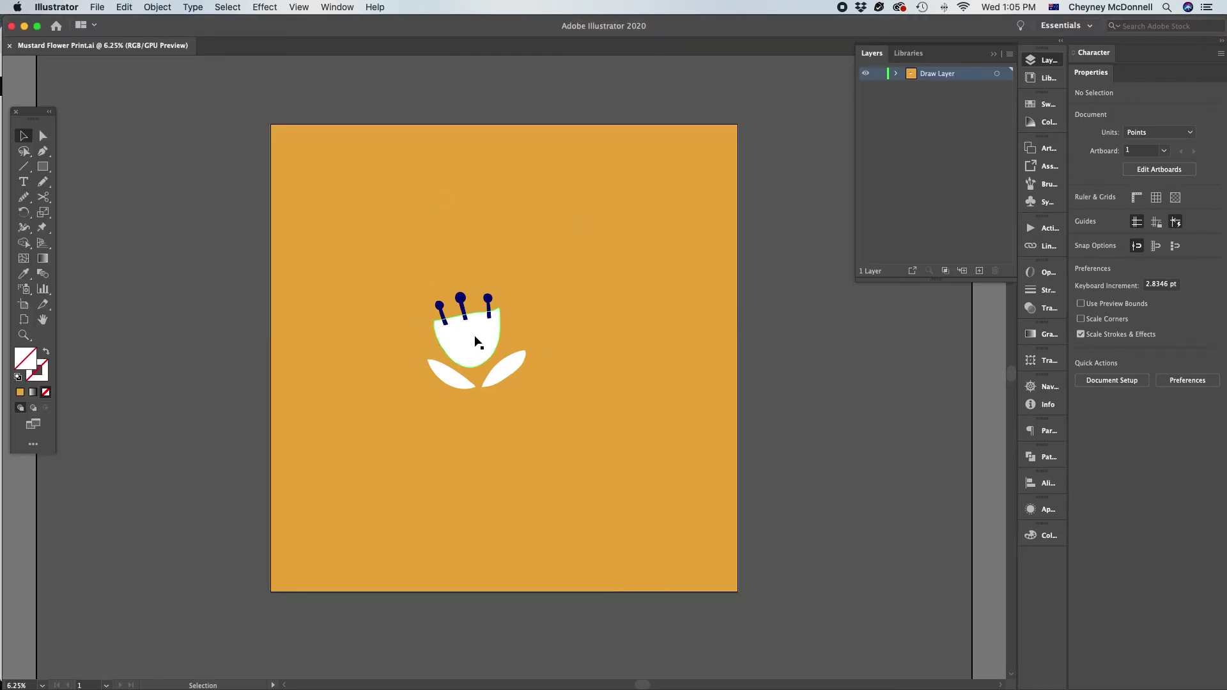
Step: Select the tulip and check the artboard size in artboard editing mode, then return to selection
left_click(480, 350)
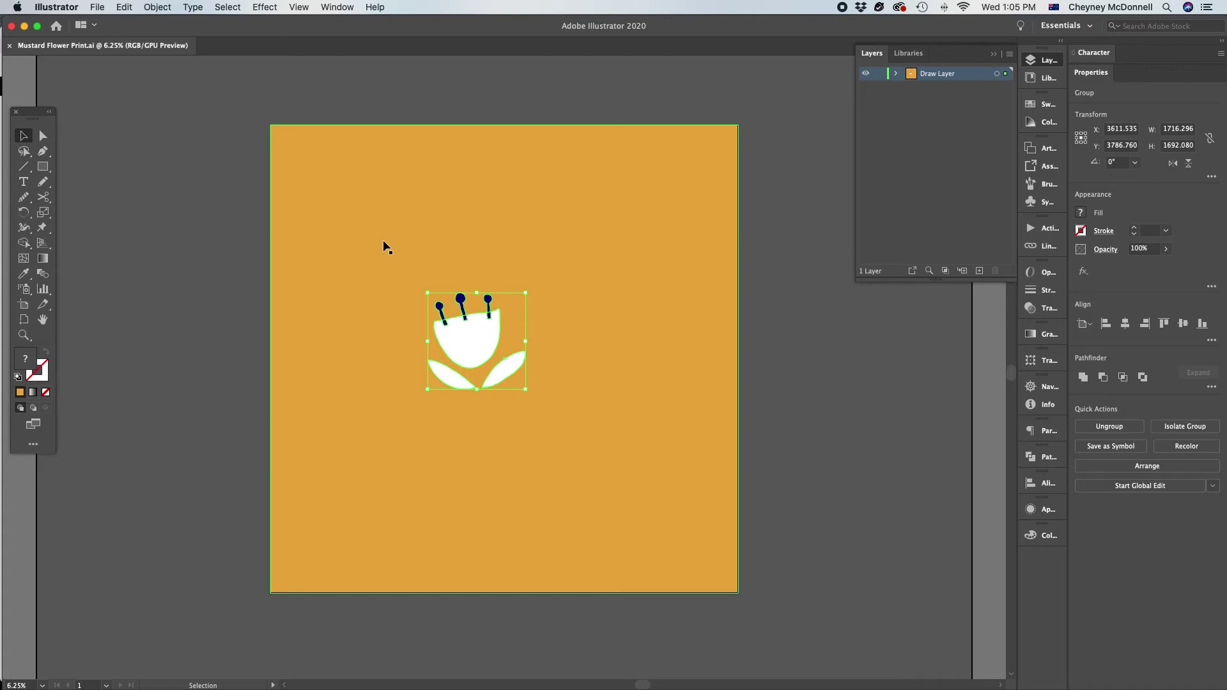
key("shift")
key("shift+o")
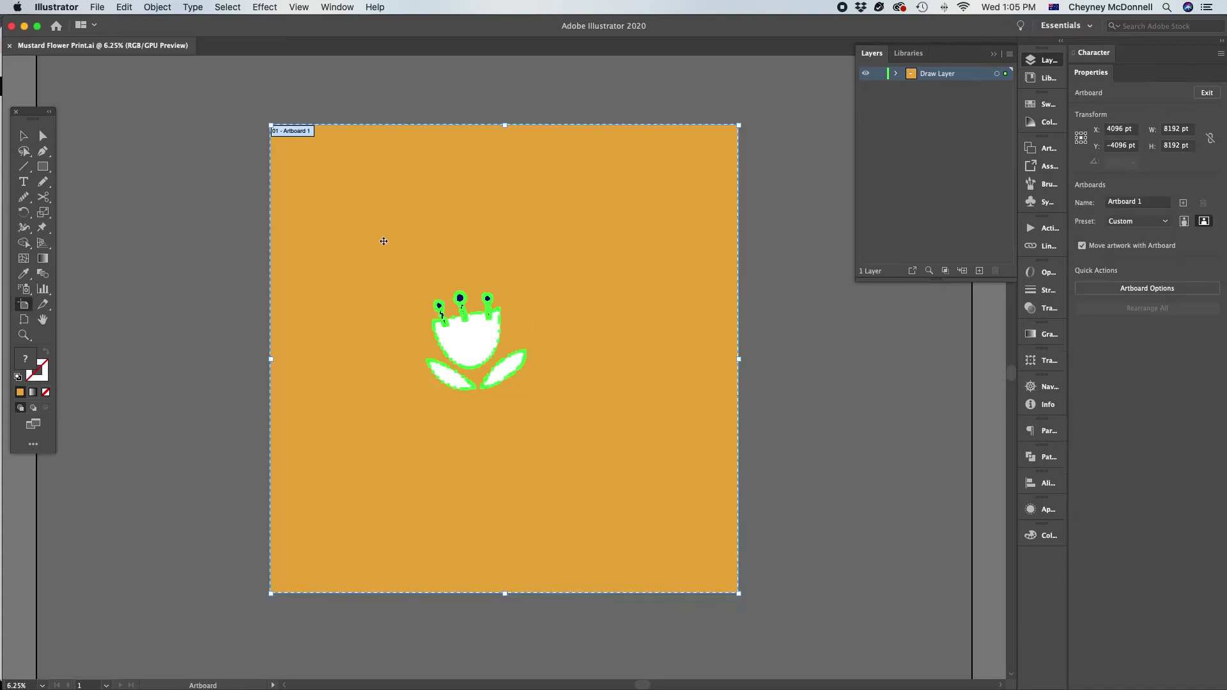
scroll(754, 275, "up", 1)
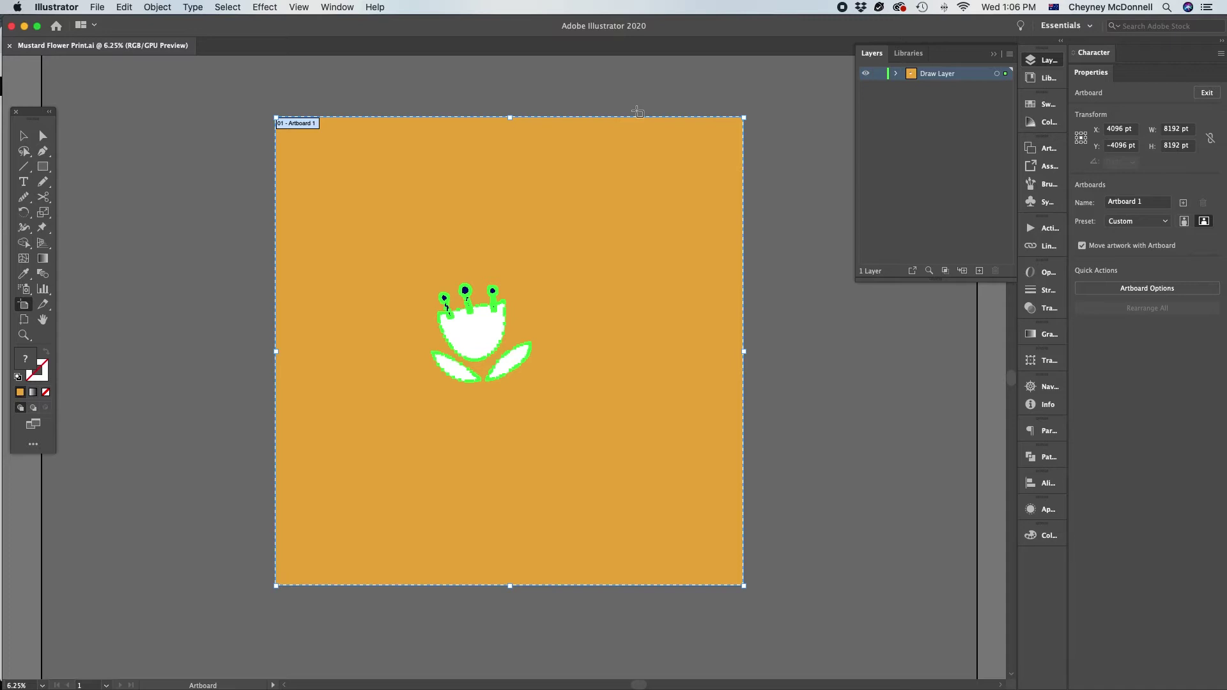
key("v")
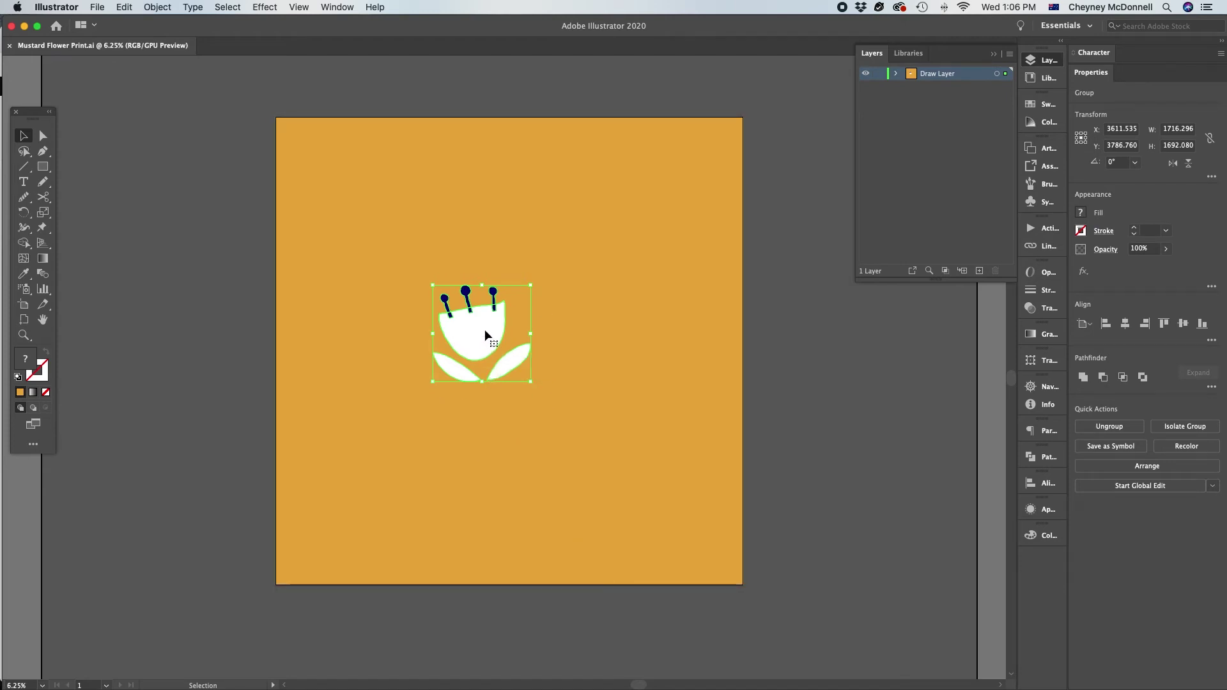
Step: Centre the 8192 pt mustard background rectangle vertically on the artboard
left_click(428, 189)
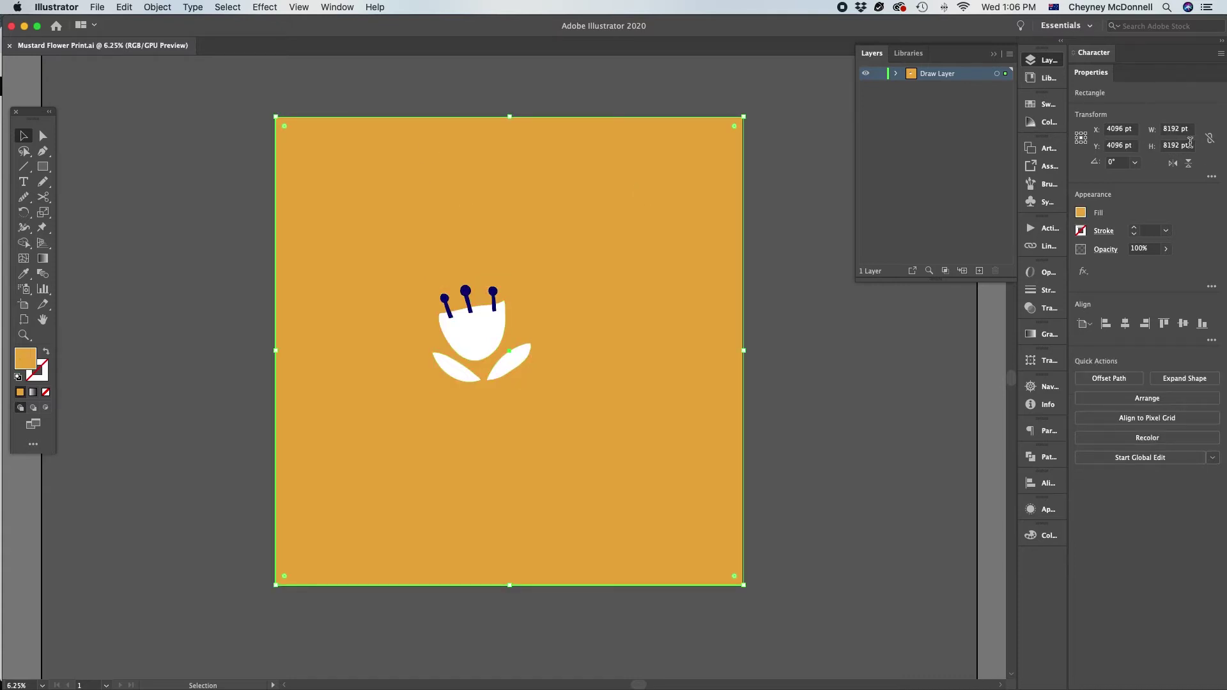
left_click(1088, 321)
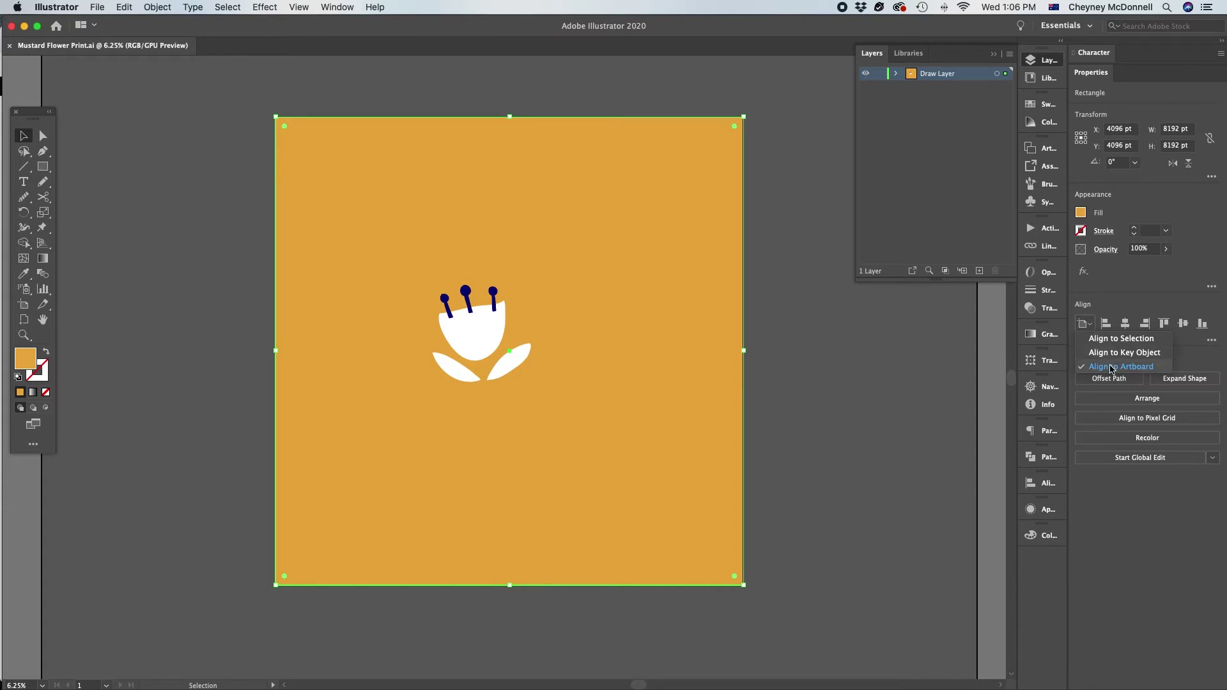
left_click(1122, 329)
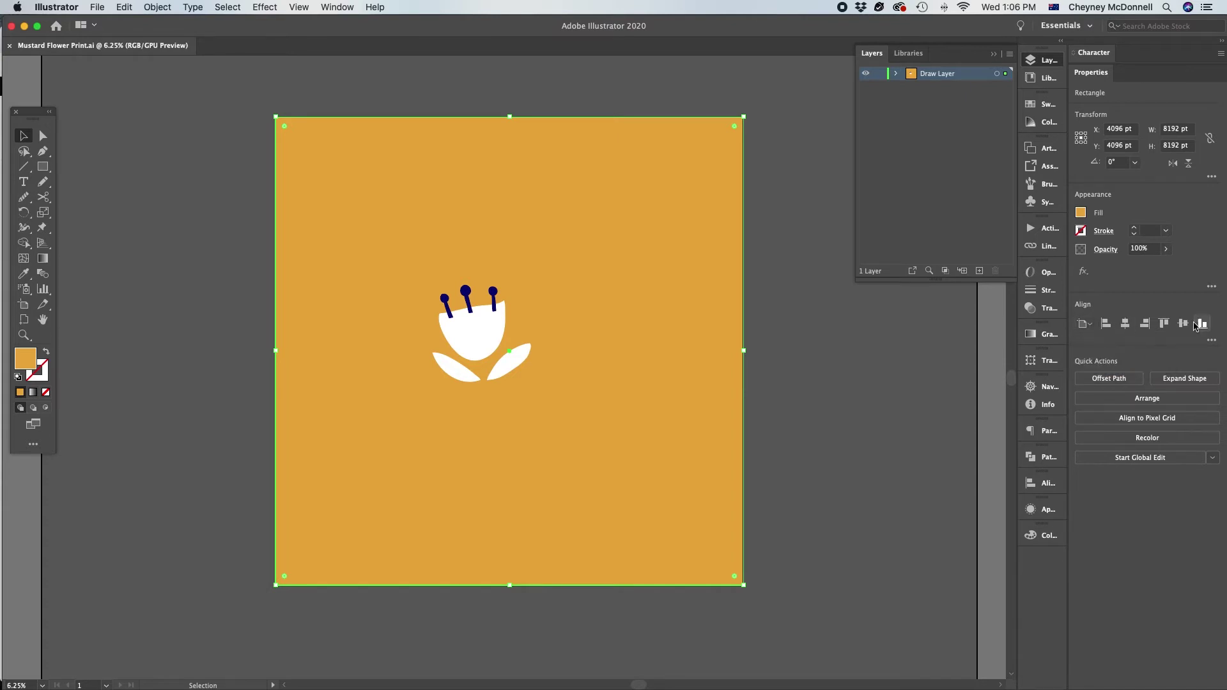
left_click(1182, 324)
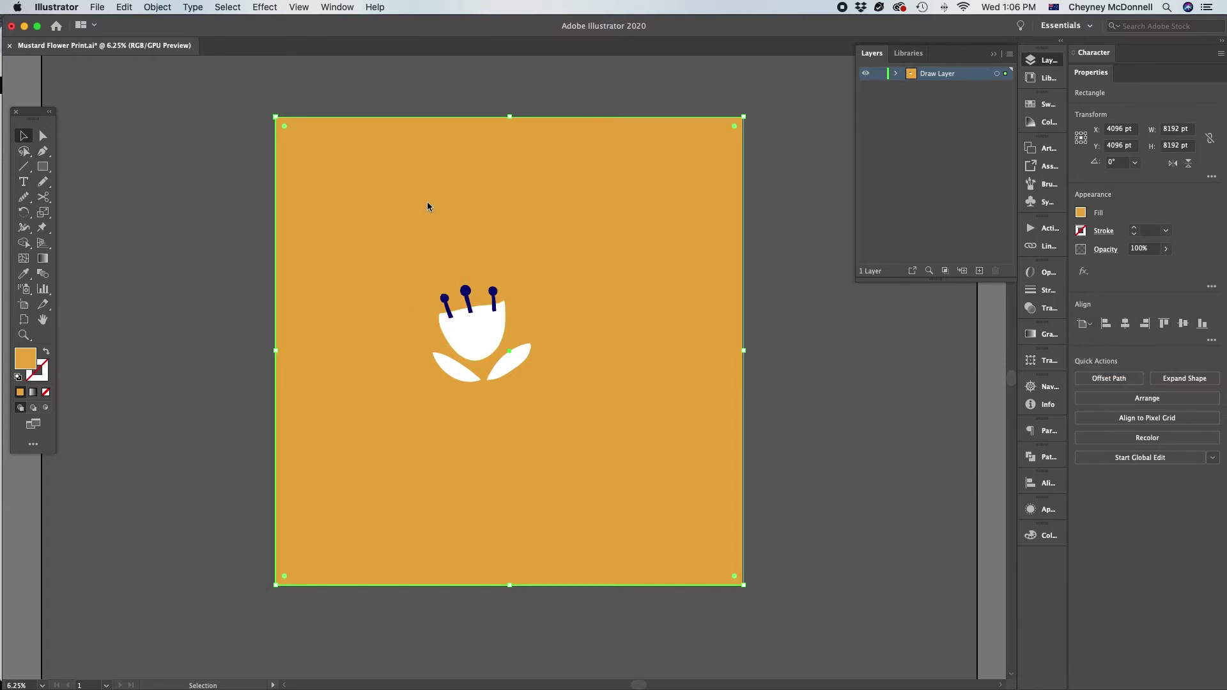
scroll(501, 247, "down", 1)
scroll(481, 342, "up", 10)
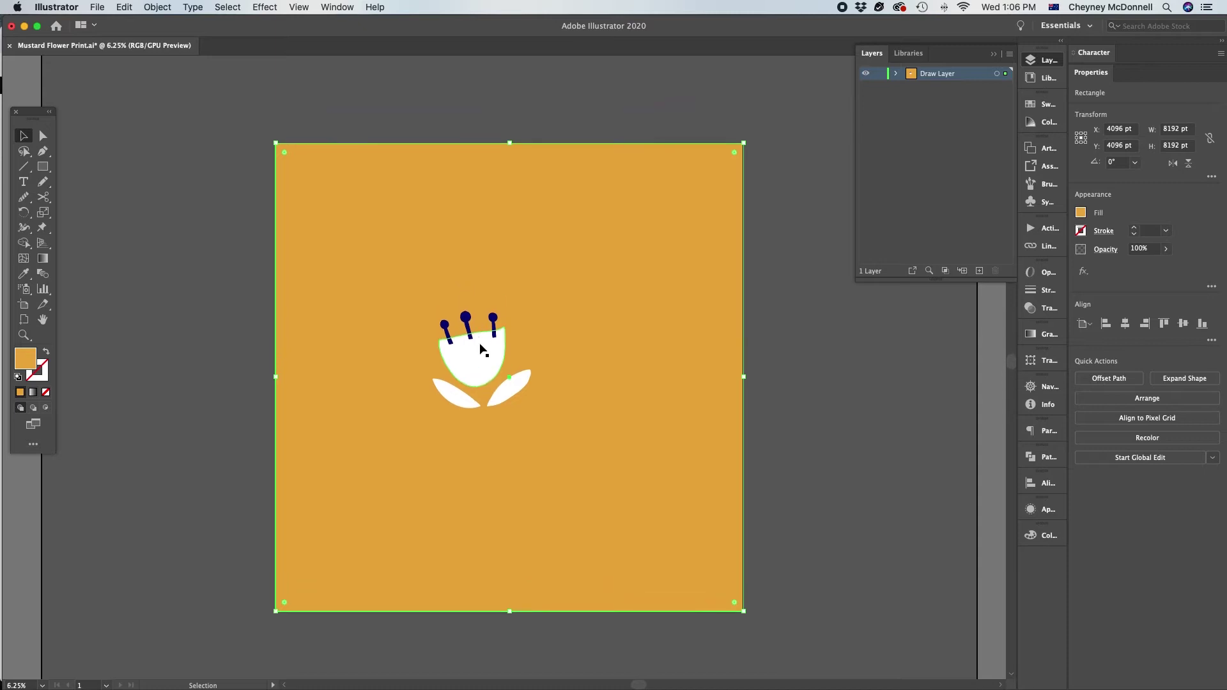
scroll(476, 384, "left", 3)
scroll(479, 403, "left", 3)
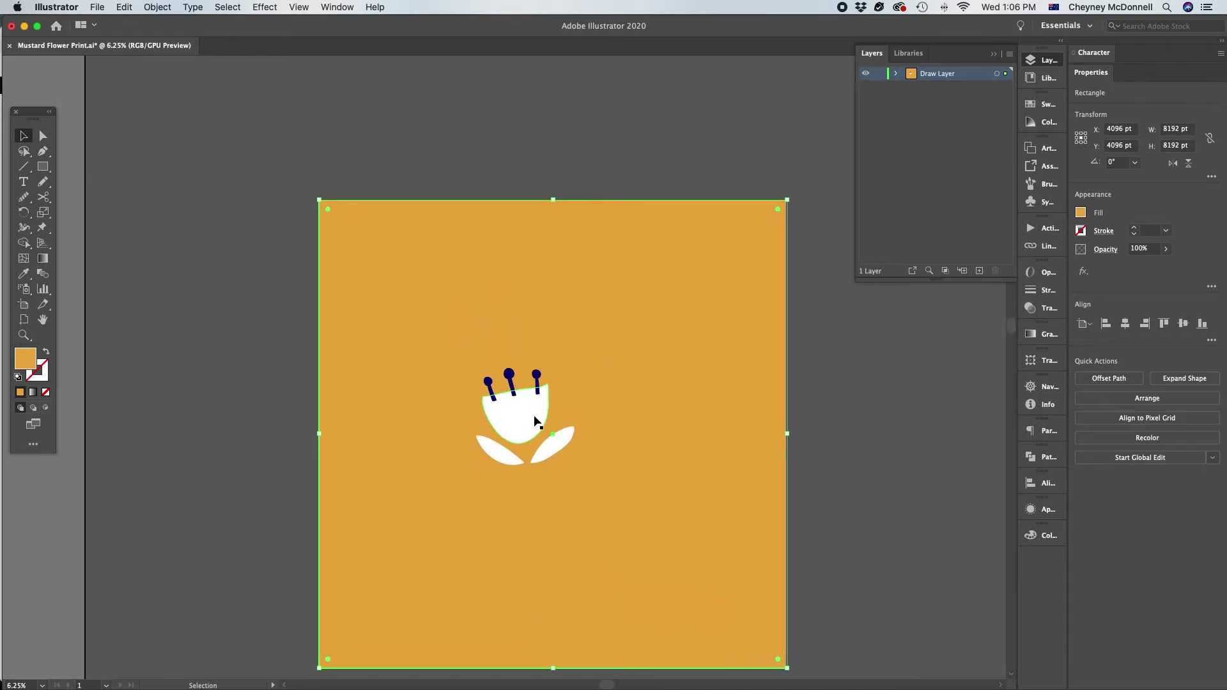
Step: Place tulips on the artboard's top-left and top-right corners, plus two copies between them
left_click_drag(526, 406, 329, 204)
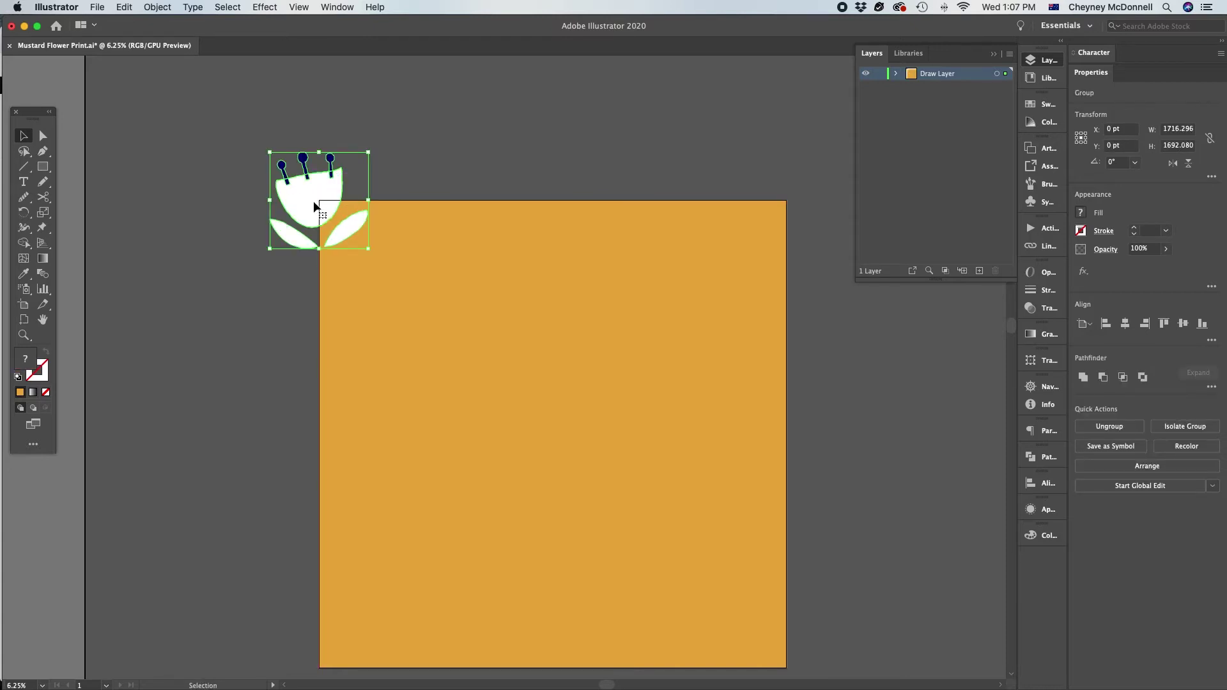
left_click_drag(323, 197, 795, 189)
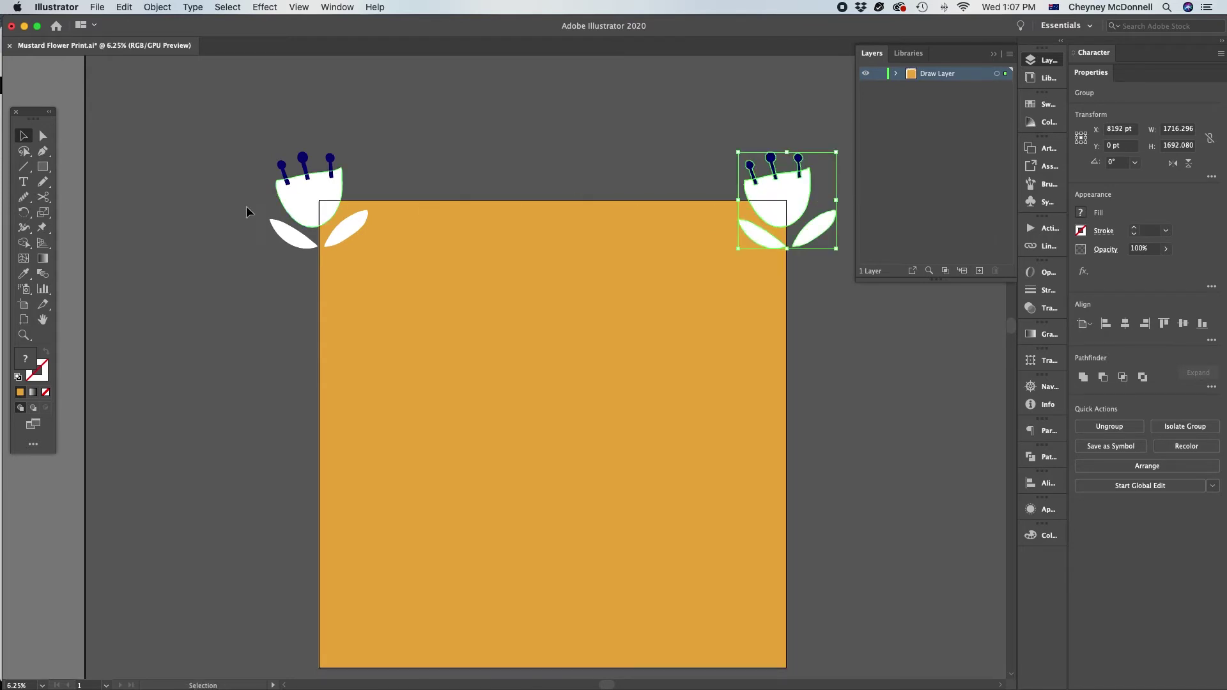
left_click_drag(741, 192, 658, 192)
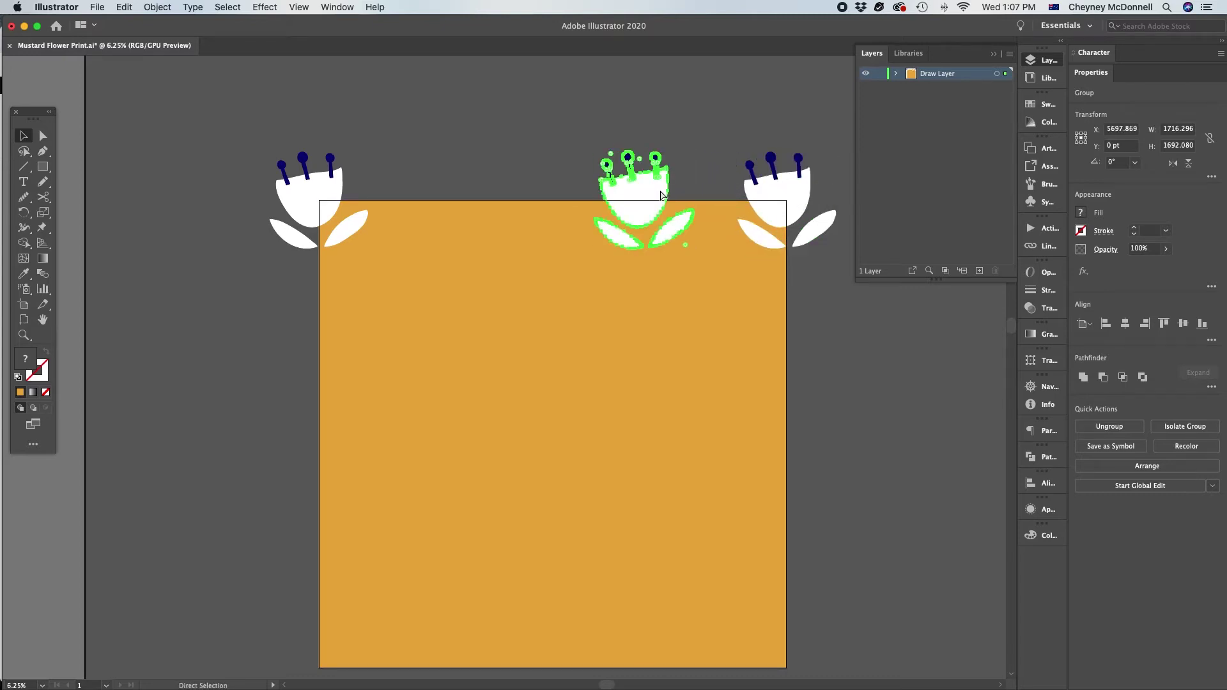
key("super+d")
Step: Space the four top tulips evenly by horizontal centre, then copy the row down
left_click_drag(243, 123, 840, 186)
left_click(1085, 323)
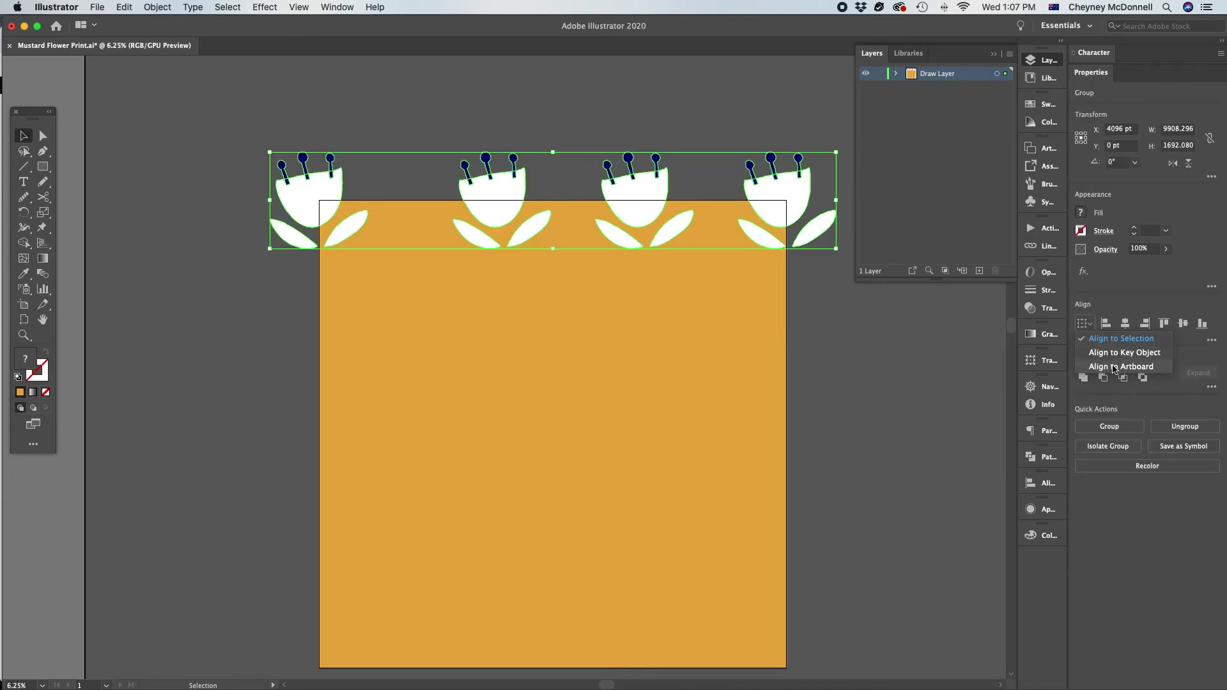
left_click(1118, 338)
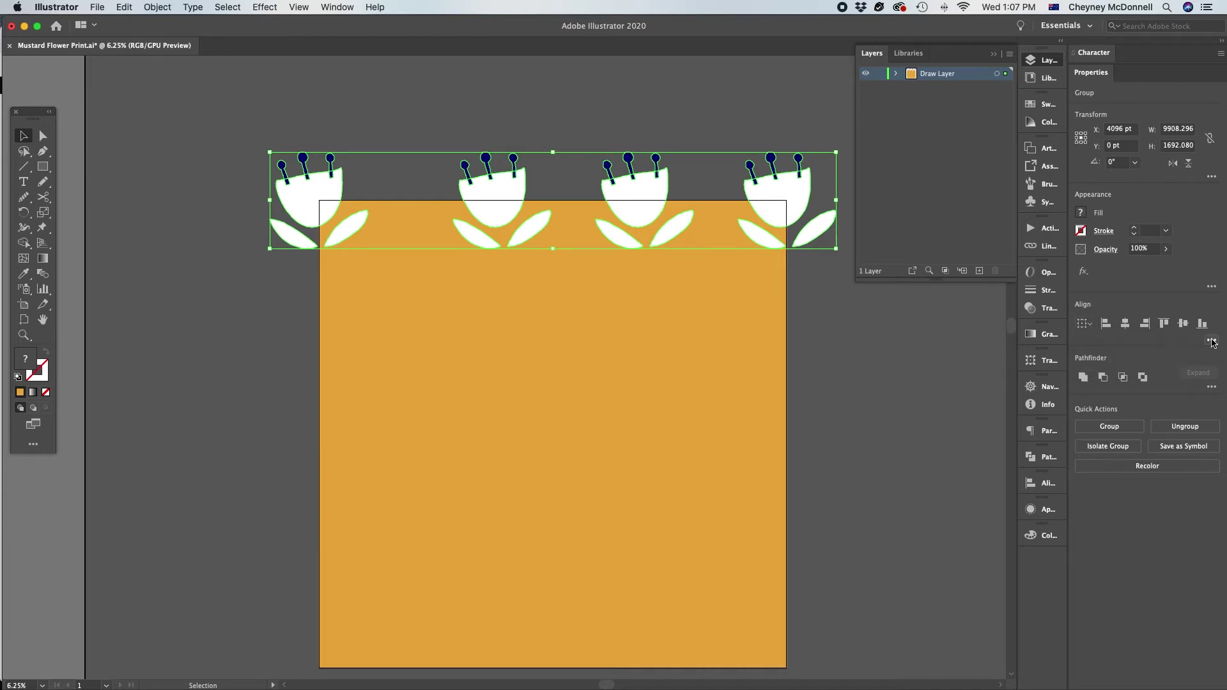
left_click(1211, 340)
left_click(1183, 413)
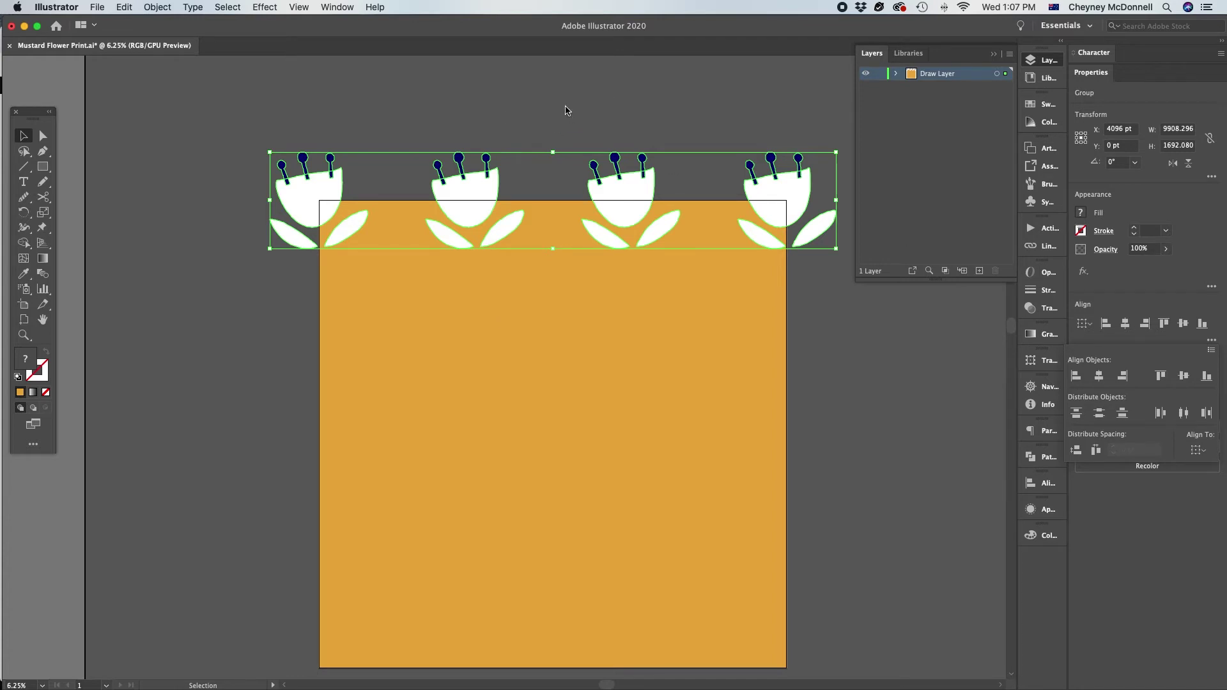
key("Escape")
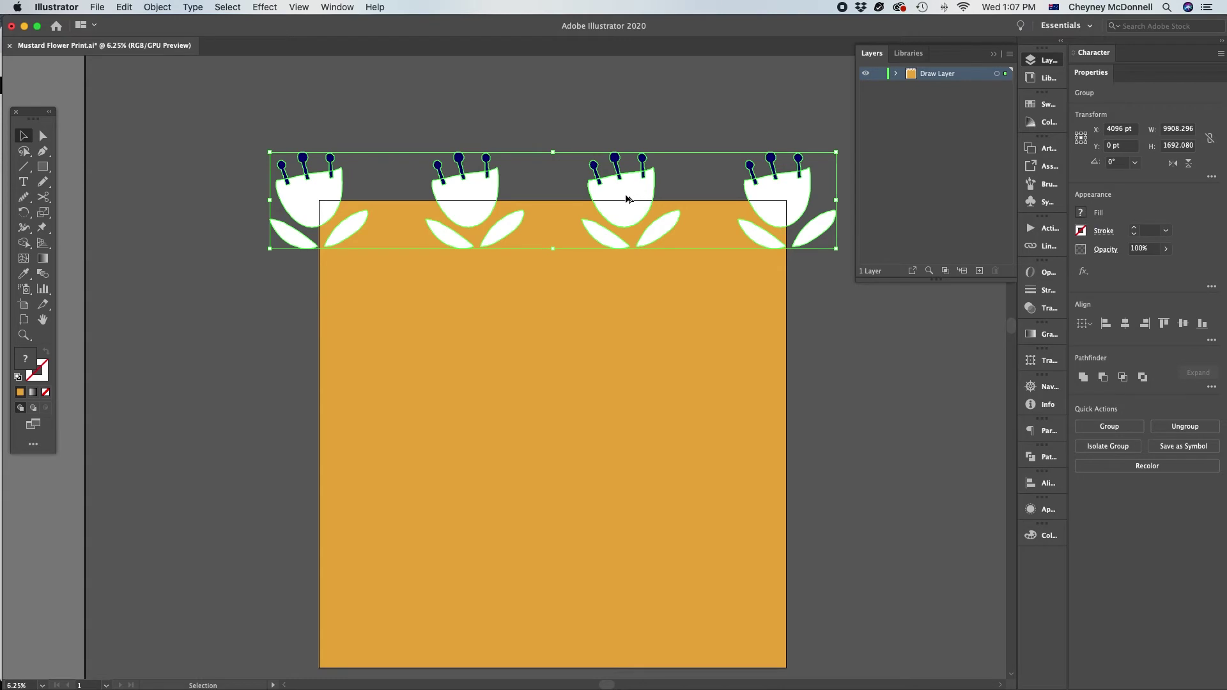
left_click_drag(634, 284, 652, 421)
Step: Copy the tulip row to the bottom edge at Y 8192 and three-quarters height at Y 6144
scroll(657, 408, "down", 5)
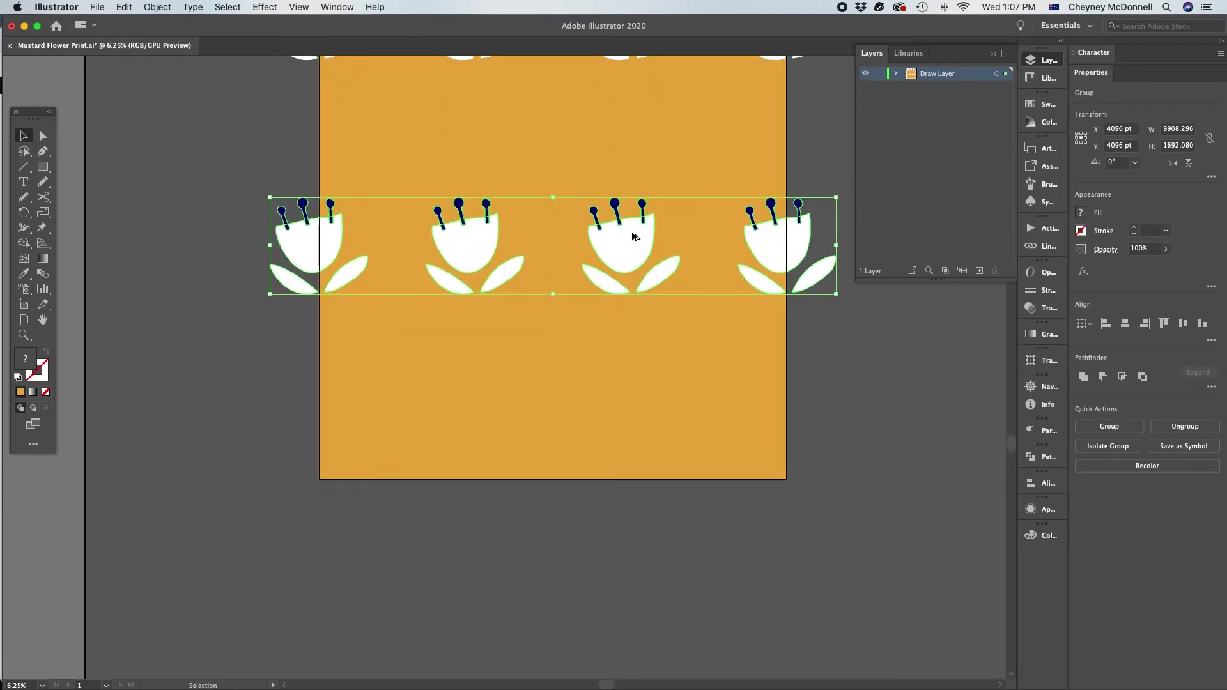
left_click_drag(630, 241, 637, 472)
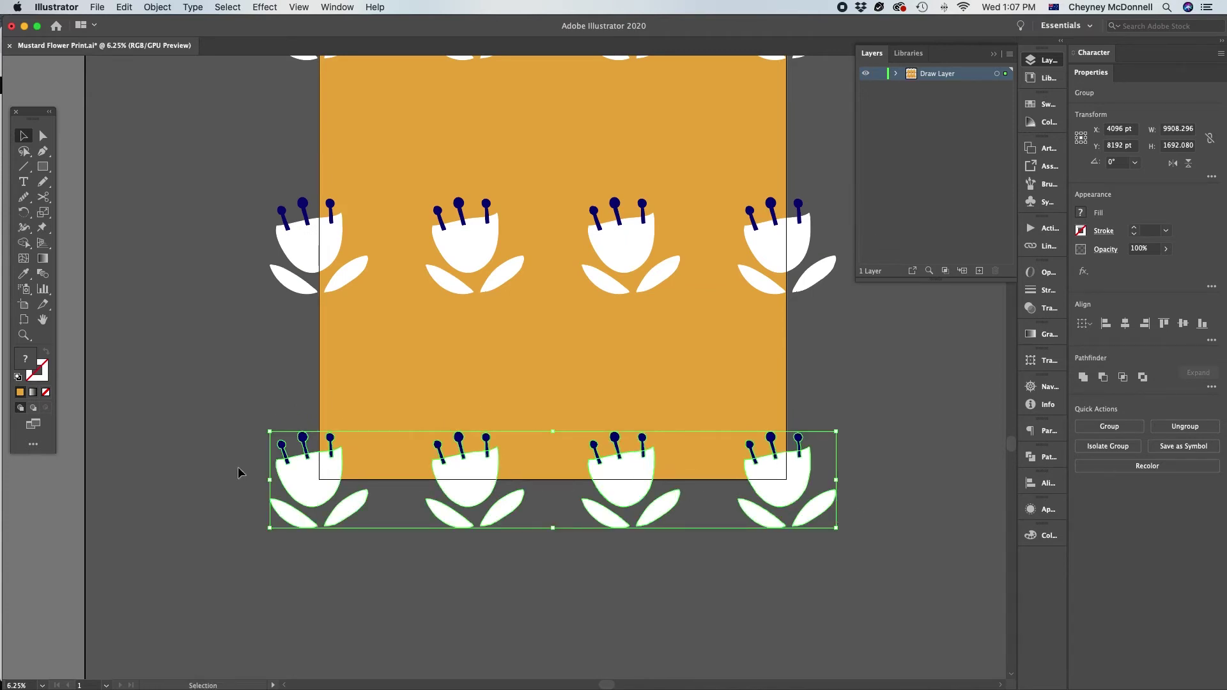
scroll(723, 262, "up", 3)
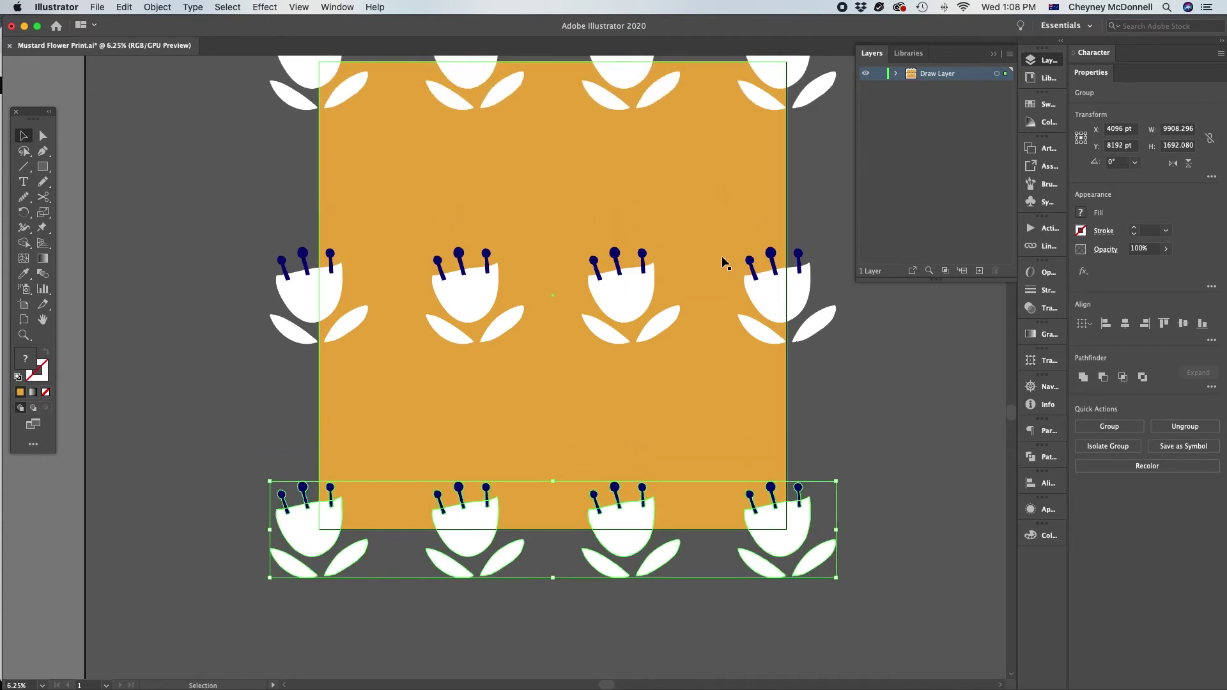
scroll(722, 256, "up", 1)
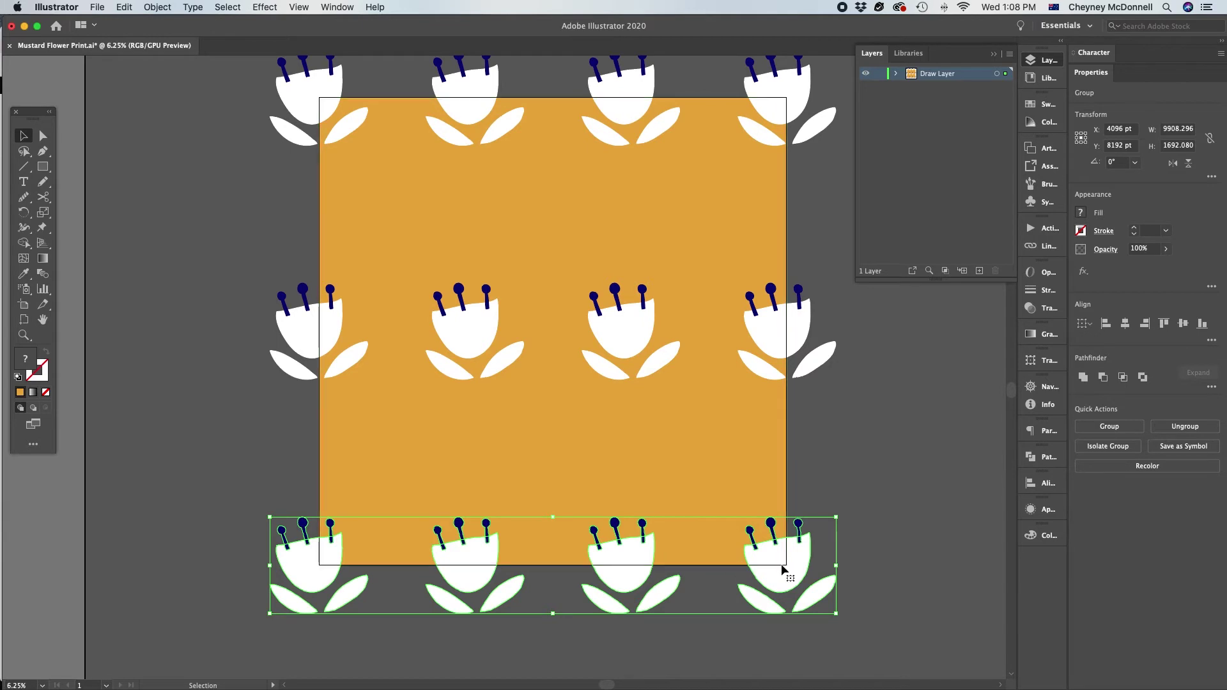
scroll(356, 528, "up", 3)
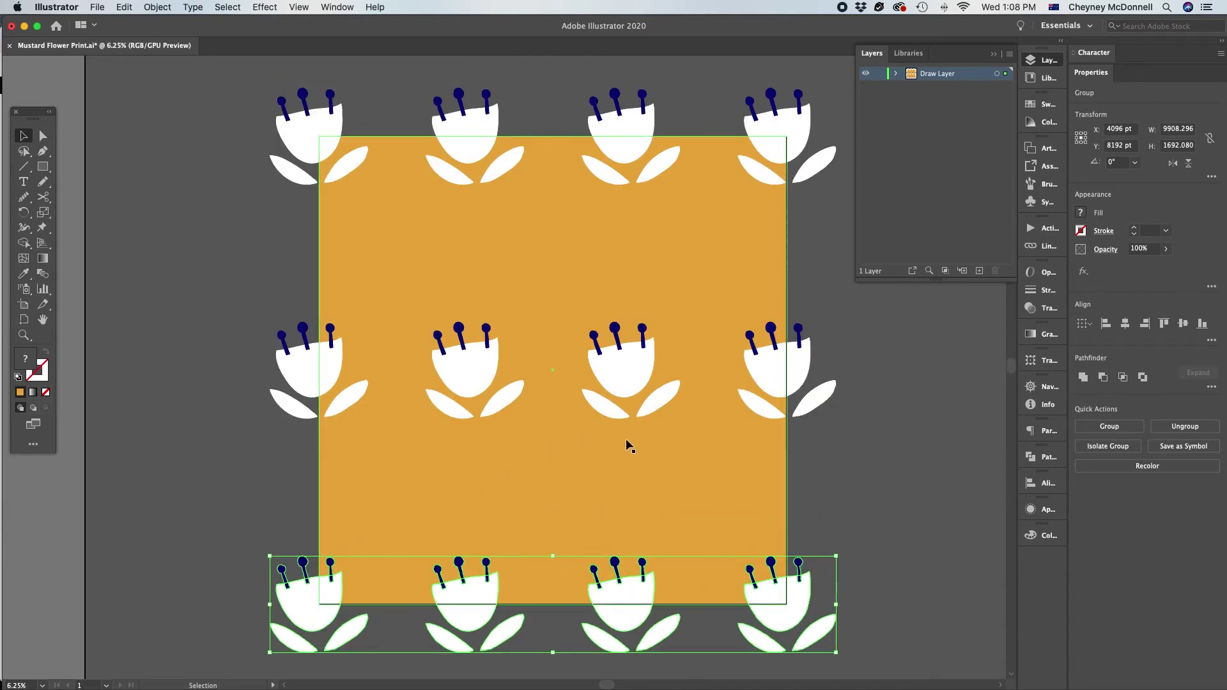
left_click_drag(635, 590, 635, 494)
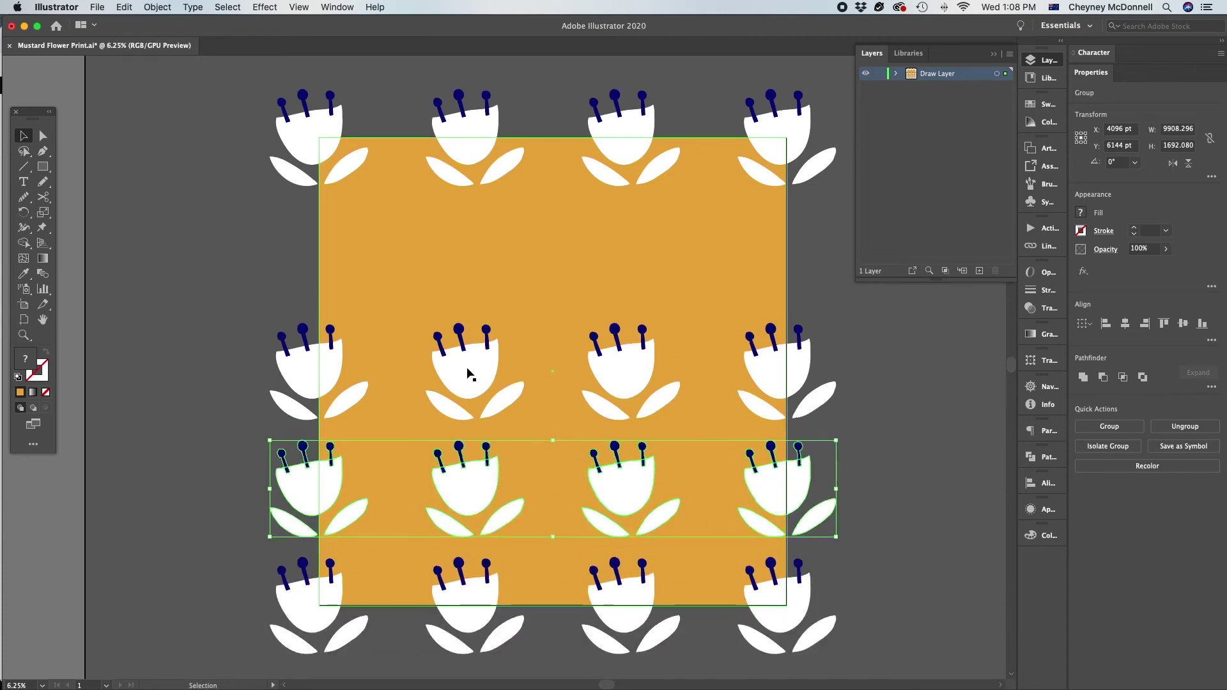
Step: Ungroup the third tulip row and delete all pieces of the cut-off left tulip
left_click(157, 7)
left_click(169, 79)
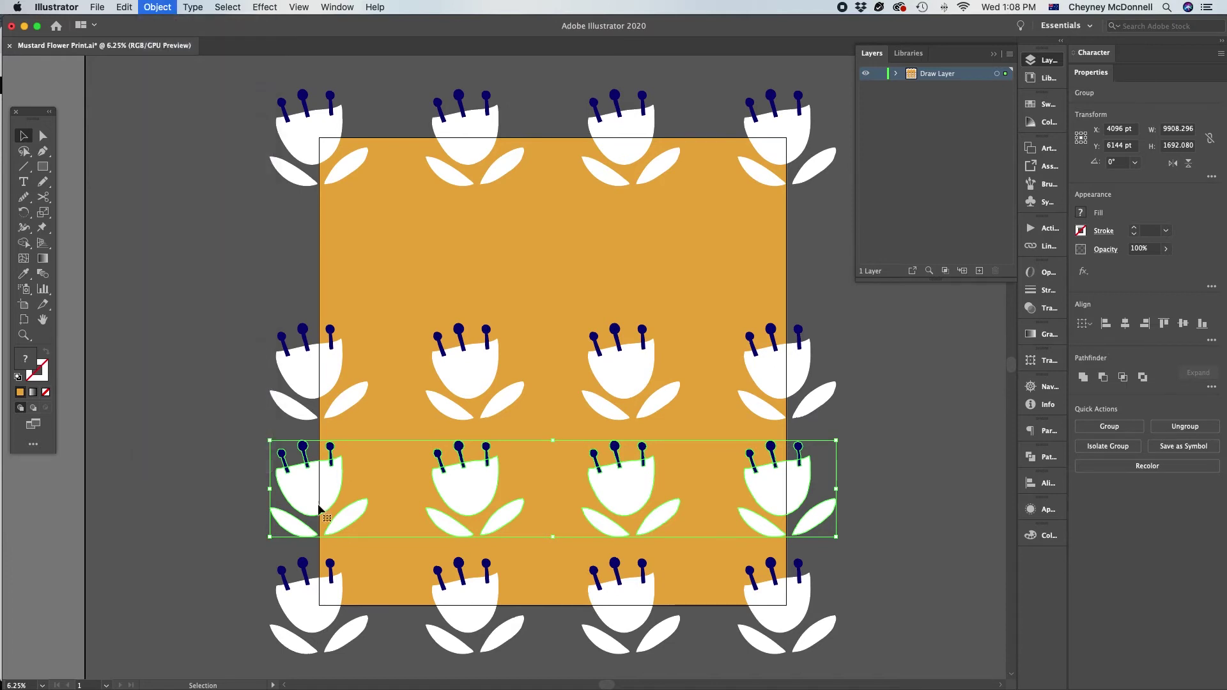
key("super+shift+a")
left_click_drag(307, 535, 308, 535)
key("Delete")
left_click(348, 512)
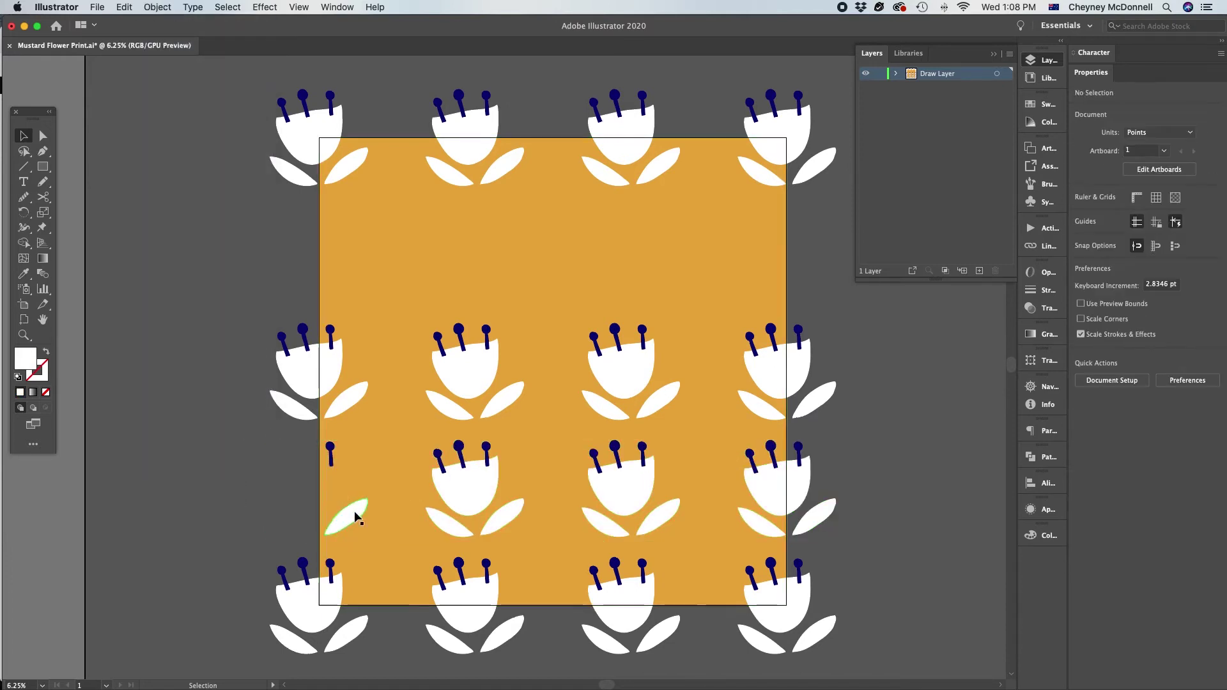
key("Delete")
left_click(329, 455)
key("Delete")
Step: Group the remaining three tulips and centre them horizontally on the artboard
left_click_drag(277, 439, 845, 530)
left_click(383, 497, "shift")
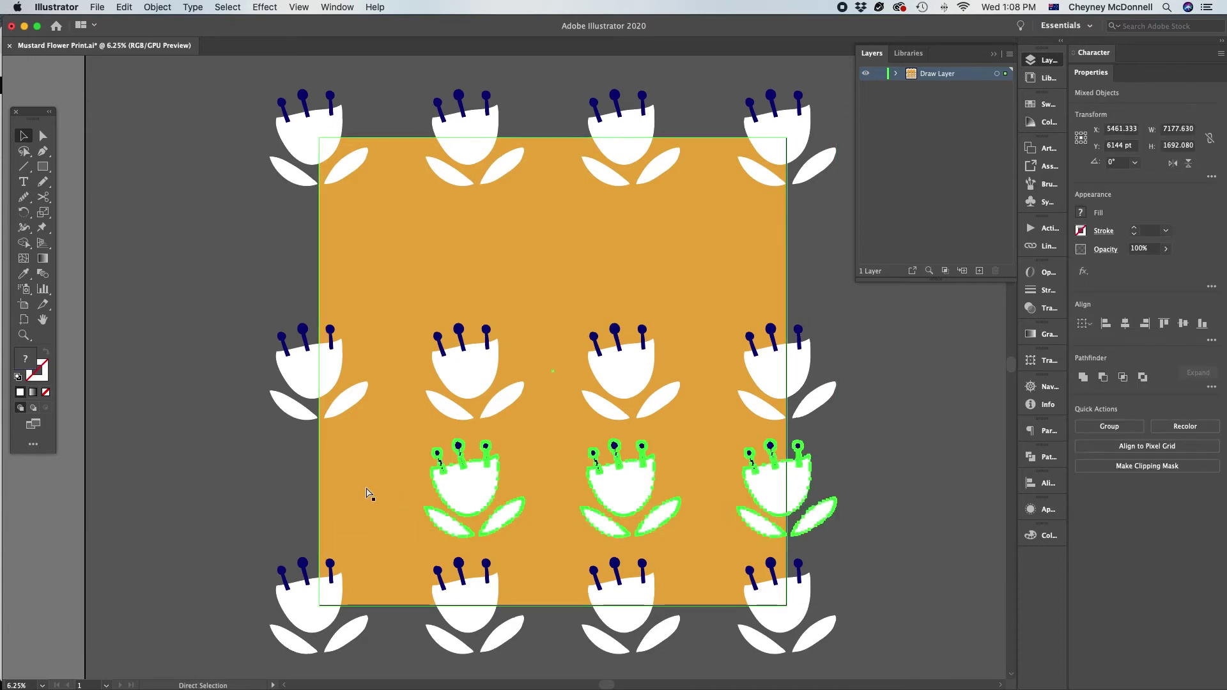
key("super+g")
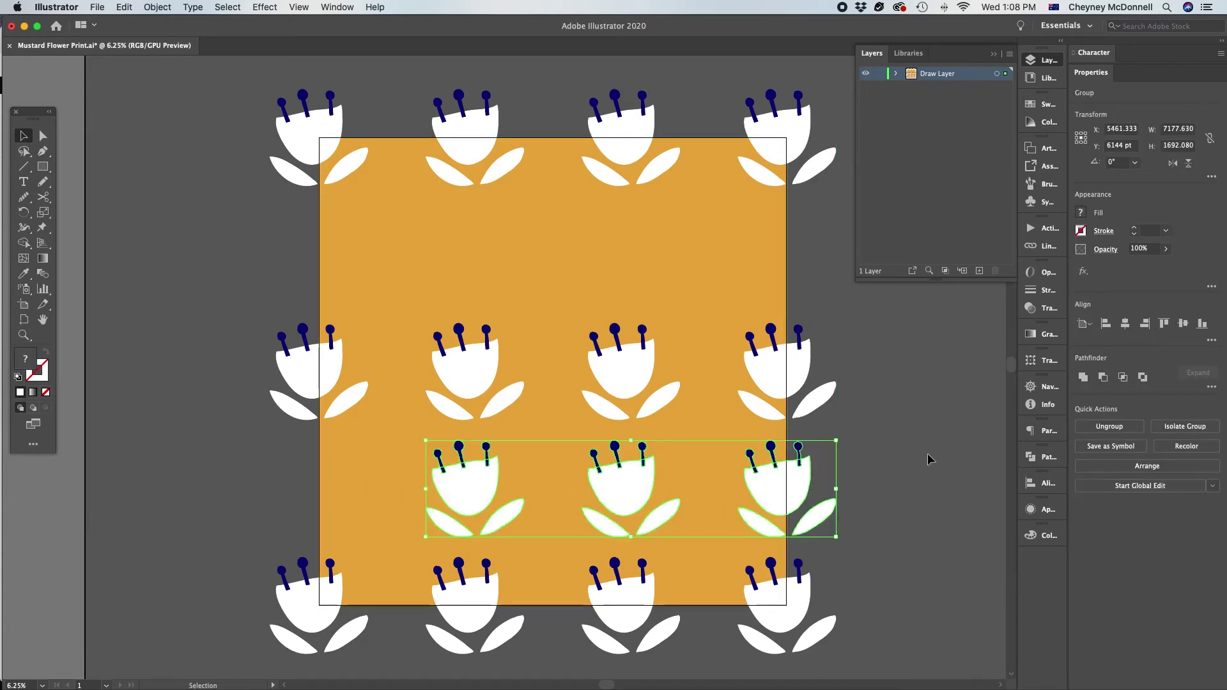
left_click(1084, 324)
left_click(1120, 367)
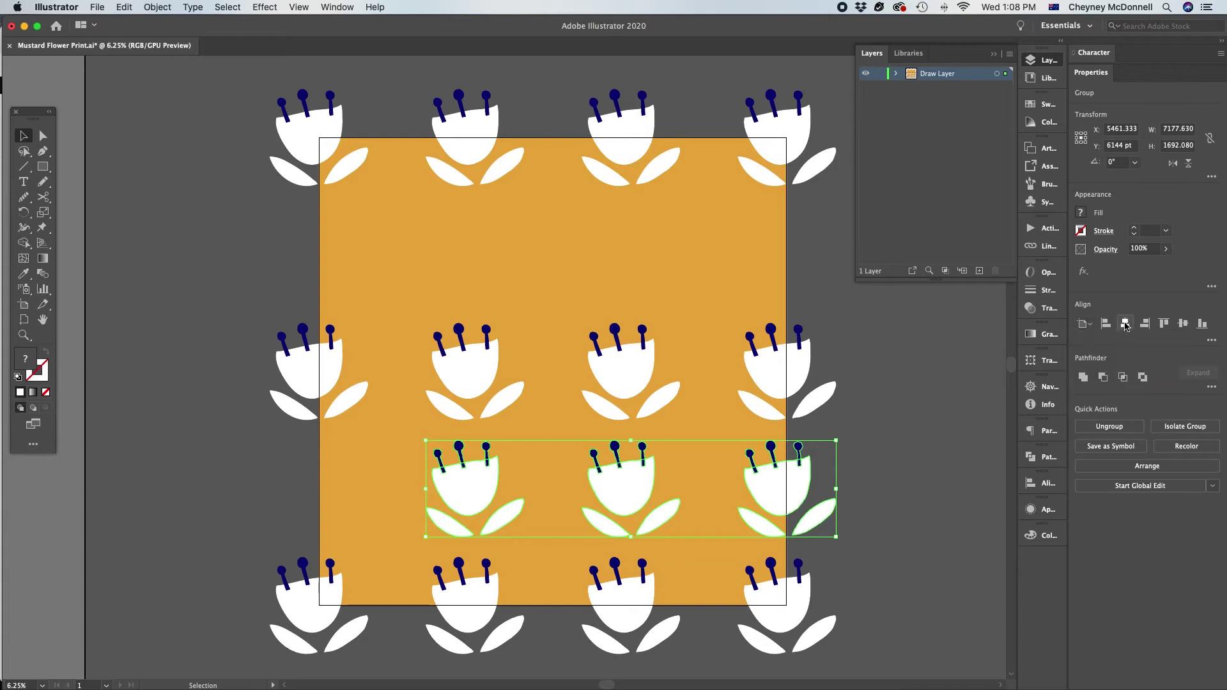
left_click(1124, 324)
Step: Copy the three-flower row up between the top and middle tulip rows
left_click(949, 480)
left_click_drag(684, 476, 658, 249)
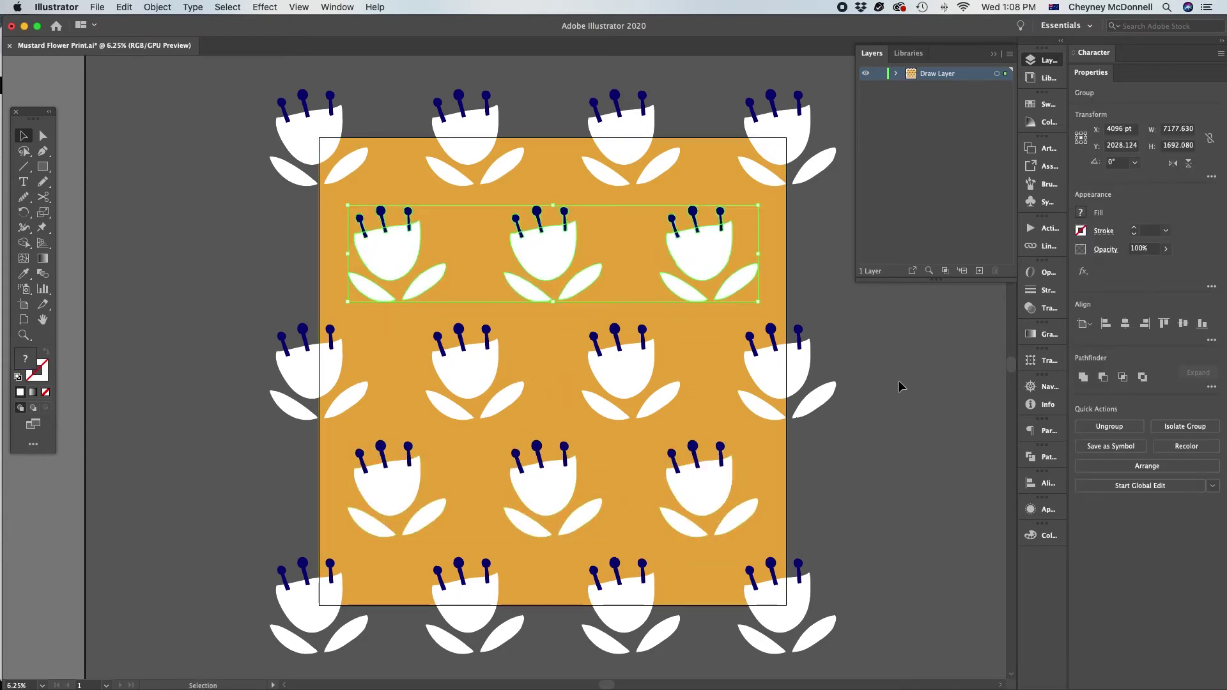
left_click(840, 365)
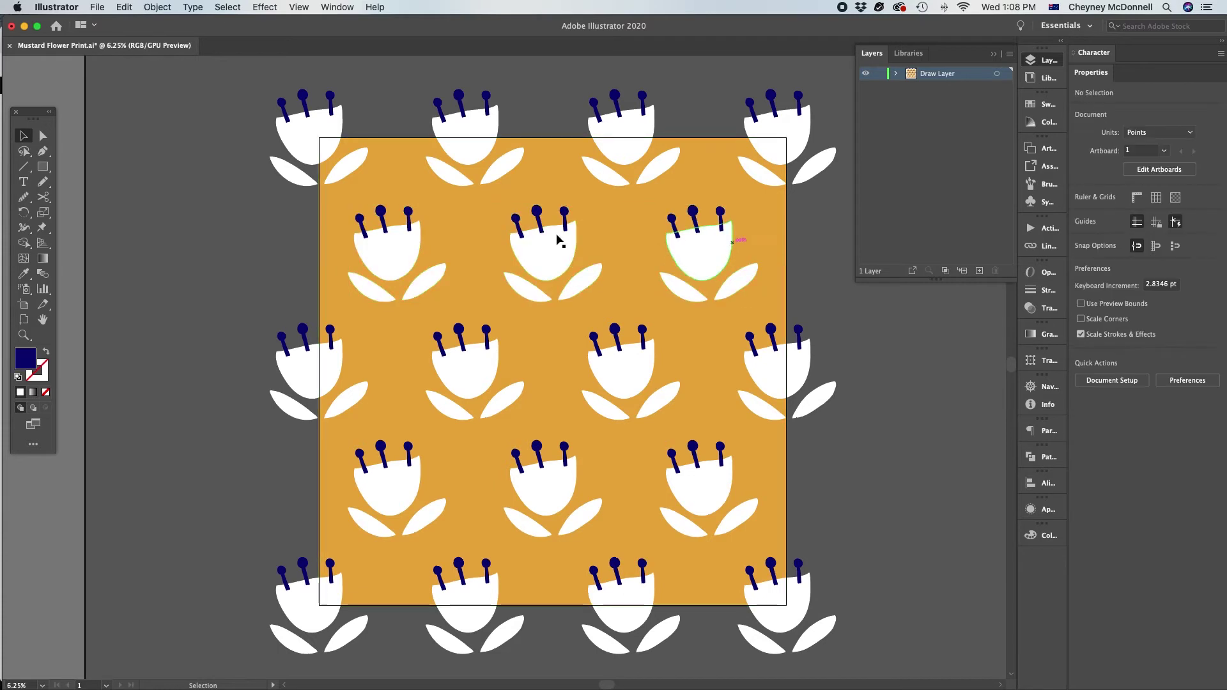
left_click(489, 128)
left_click_drag(227, 74, 843, 128)
left_click(384, 335)
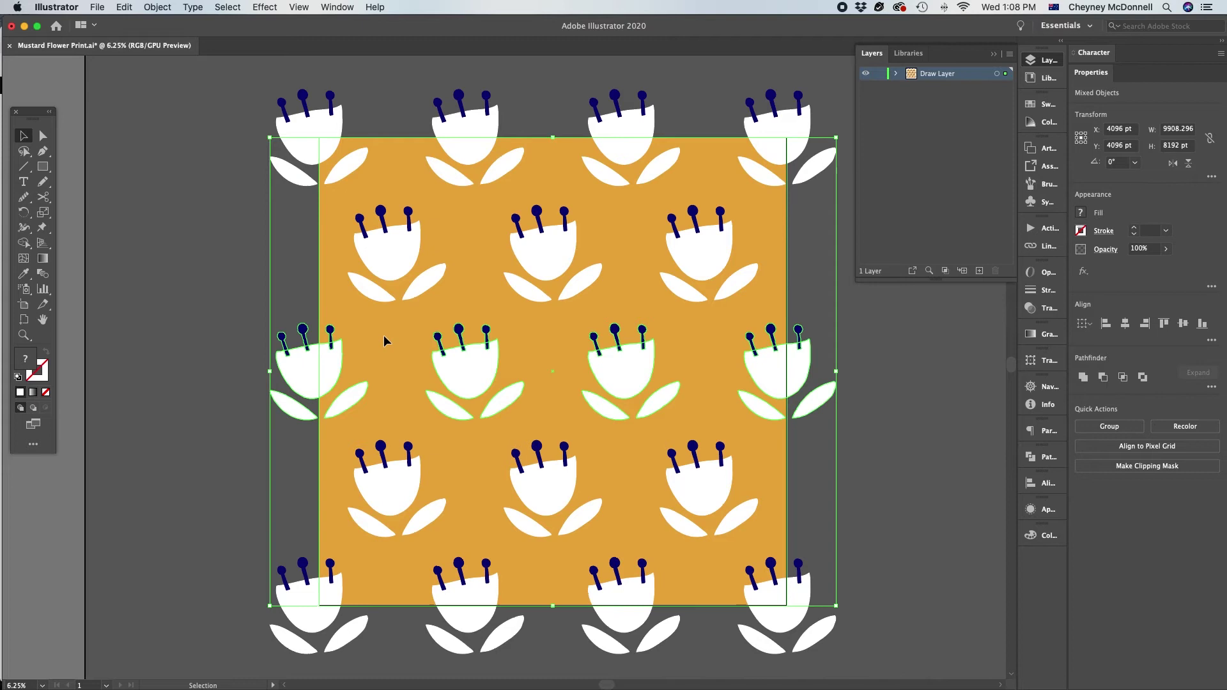
Step: Distribute all five flower rows evenly by their vertical centres
left_click(416, 384)
left_click(864, 577)
left_click(315, 635)
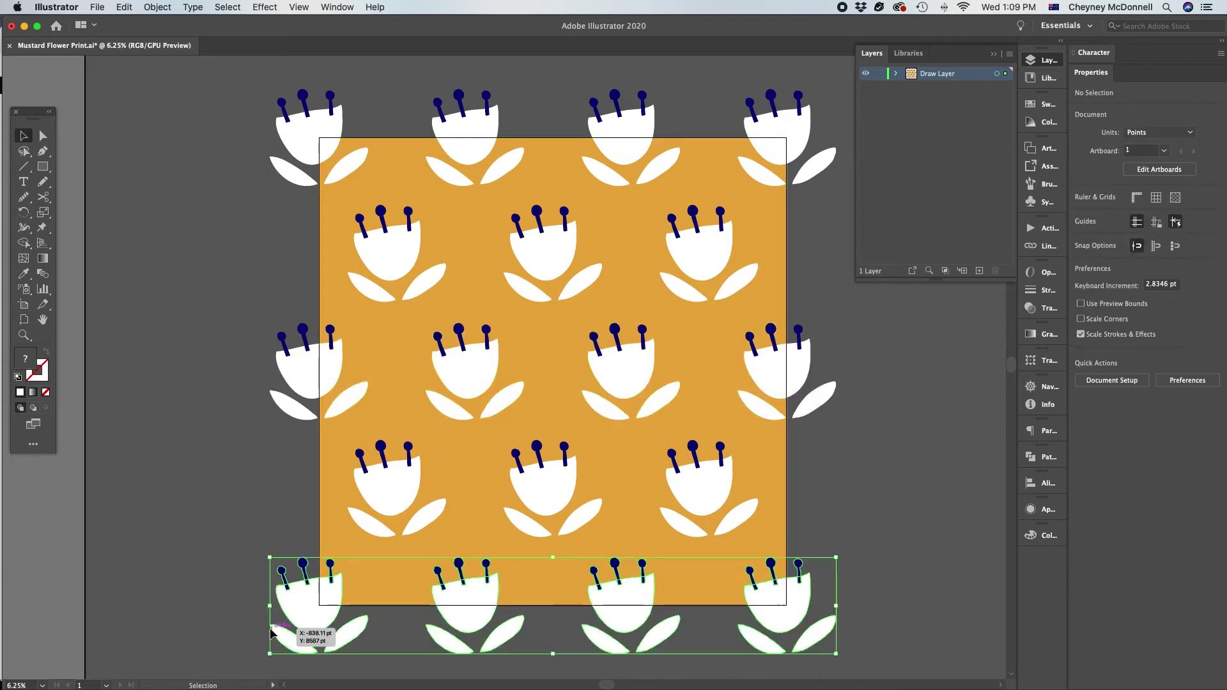
left_click(549, 484, "shift")
left_click(460, 371, "shift")
left_click(422, 249, "shift")
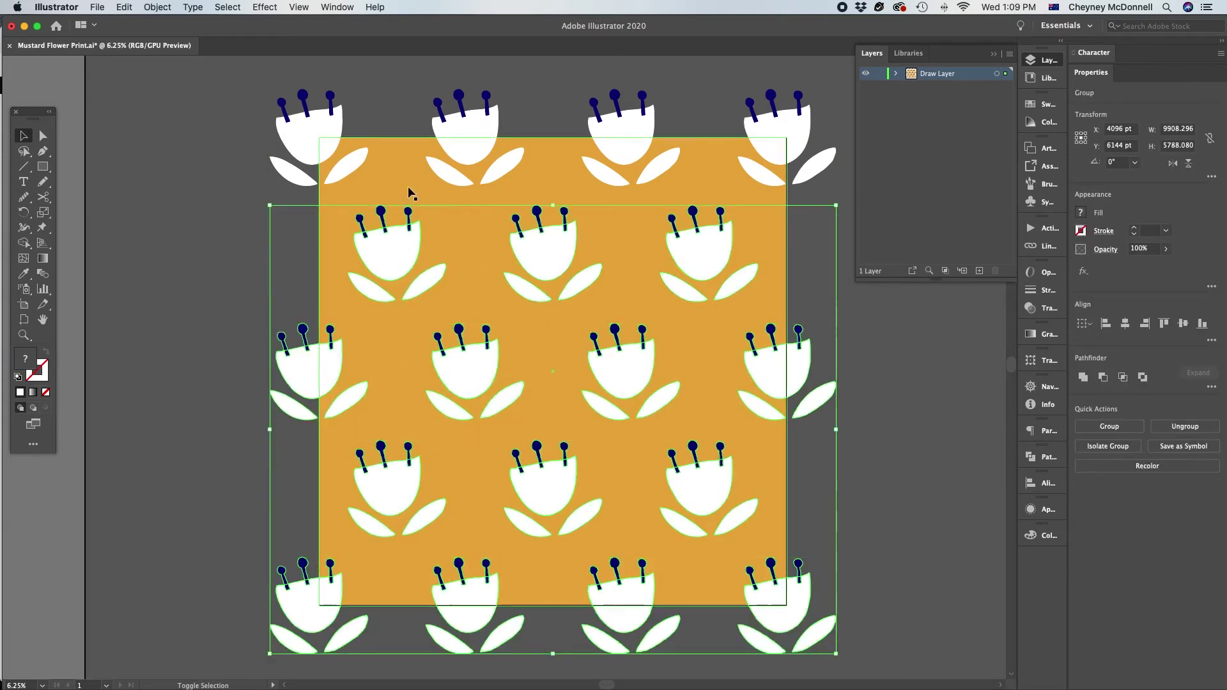
left_click(455, 138, "shift")
left_click(1083, 323)
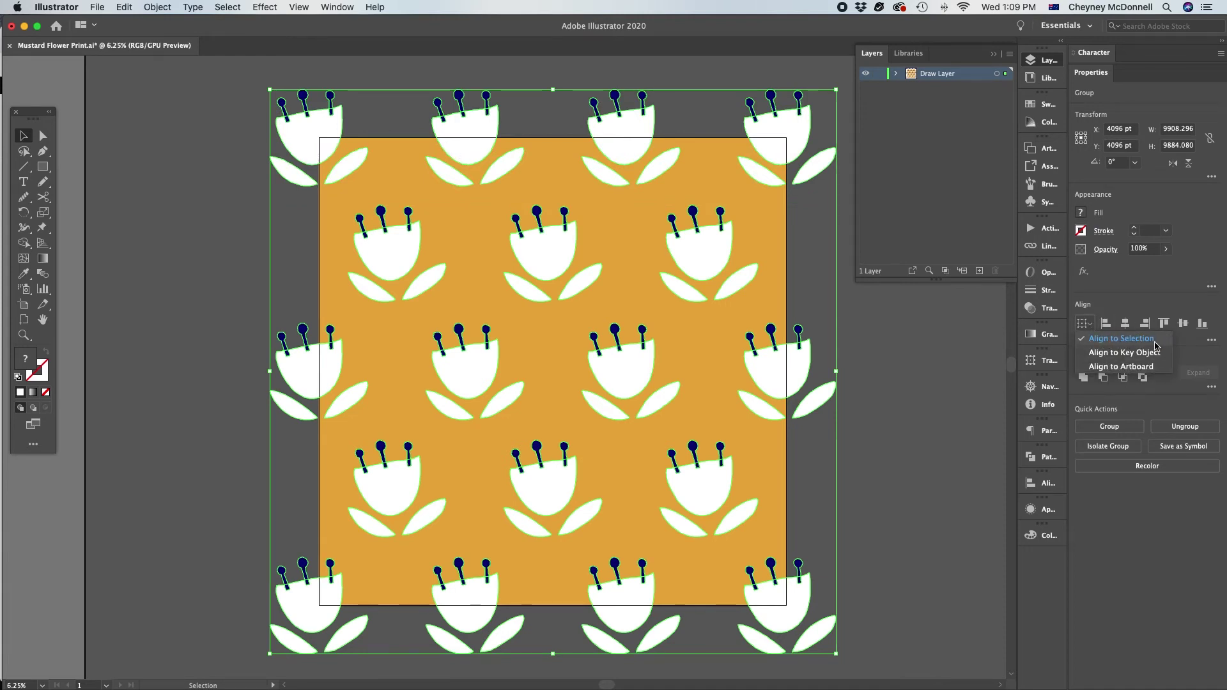
left_click(1211, 339)
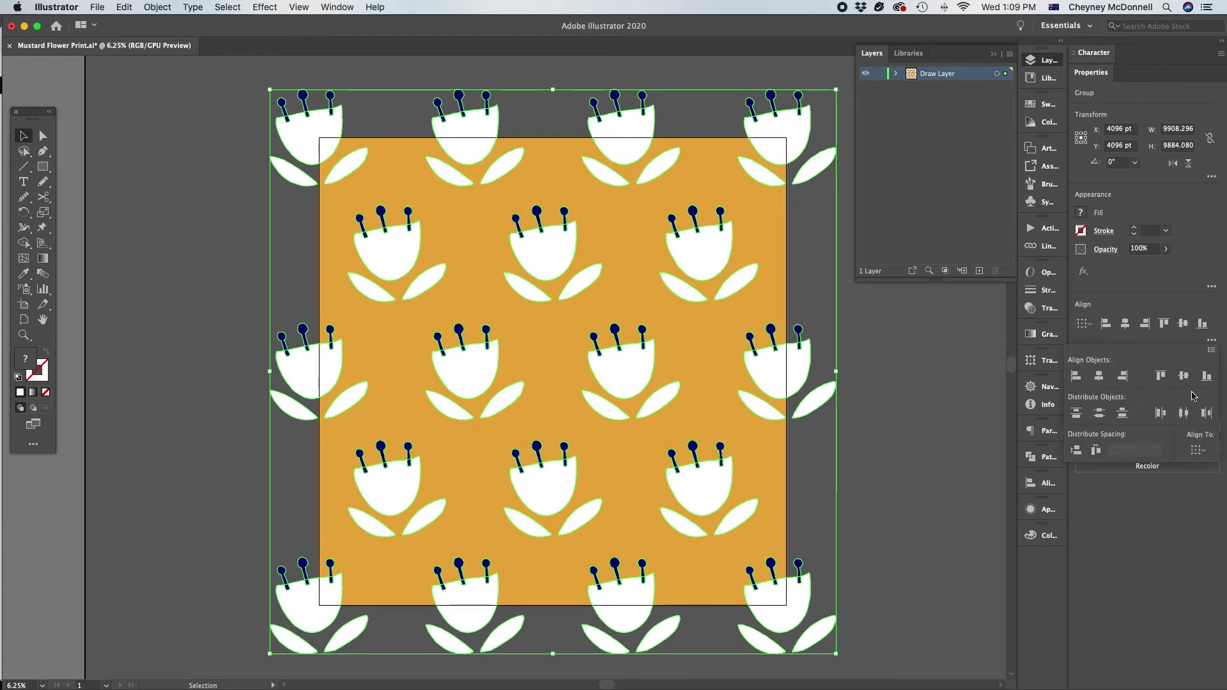
left_click(1098, 414)
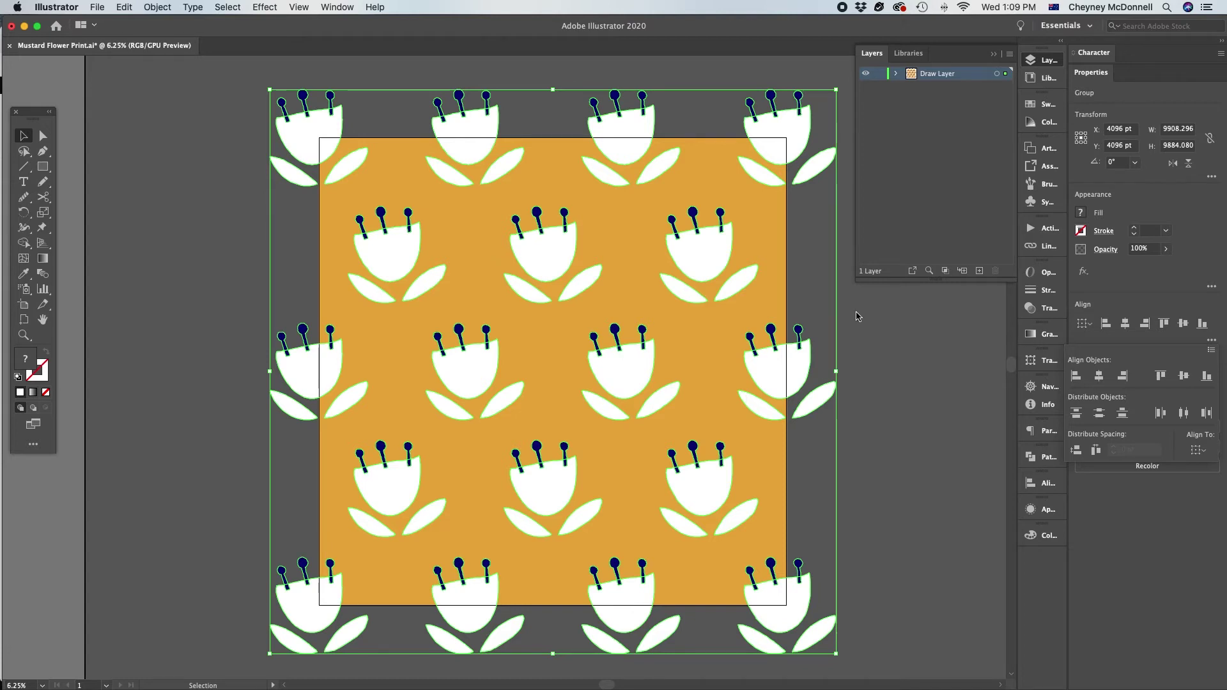
left_click(765, 103)
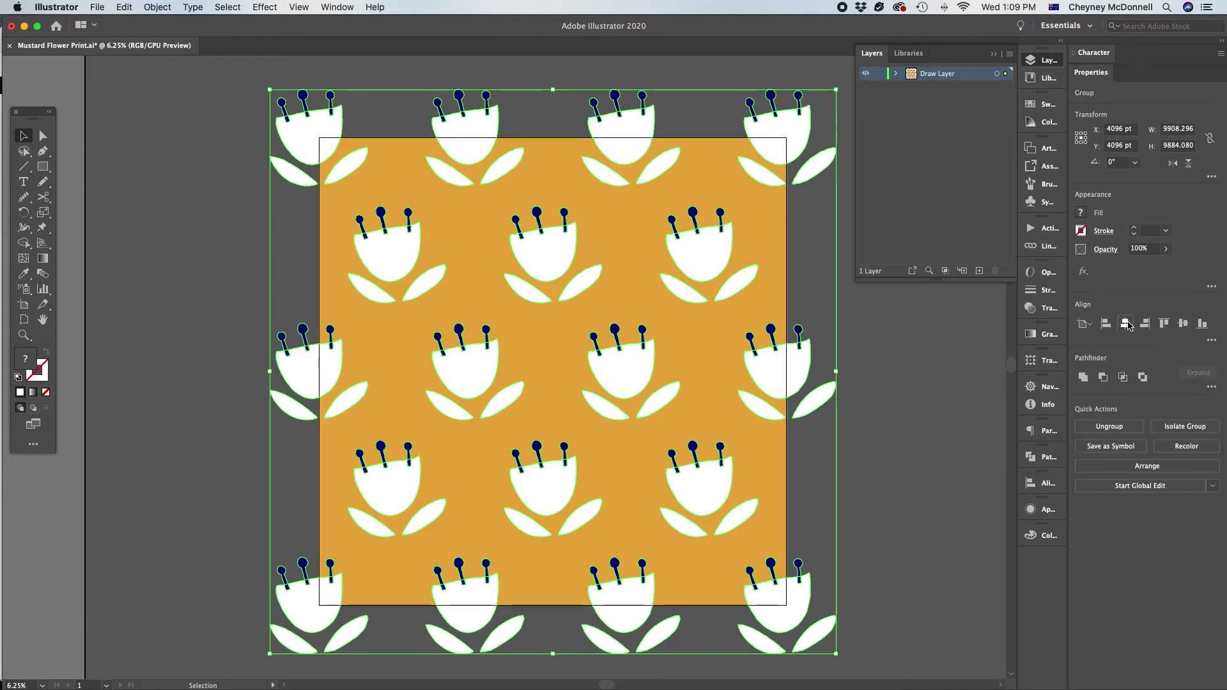
Step: Copy the orange background square straight downward
left_click(166, 148)
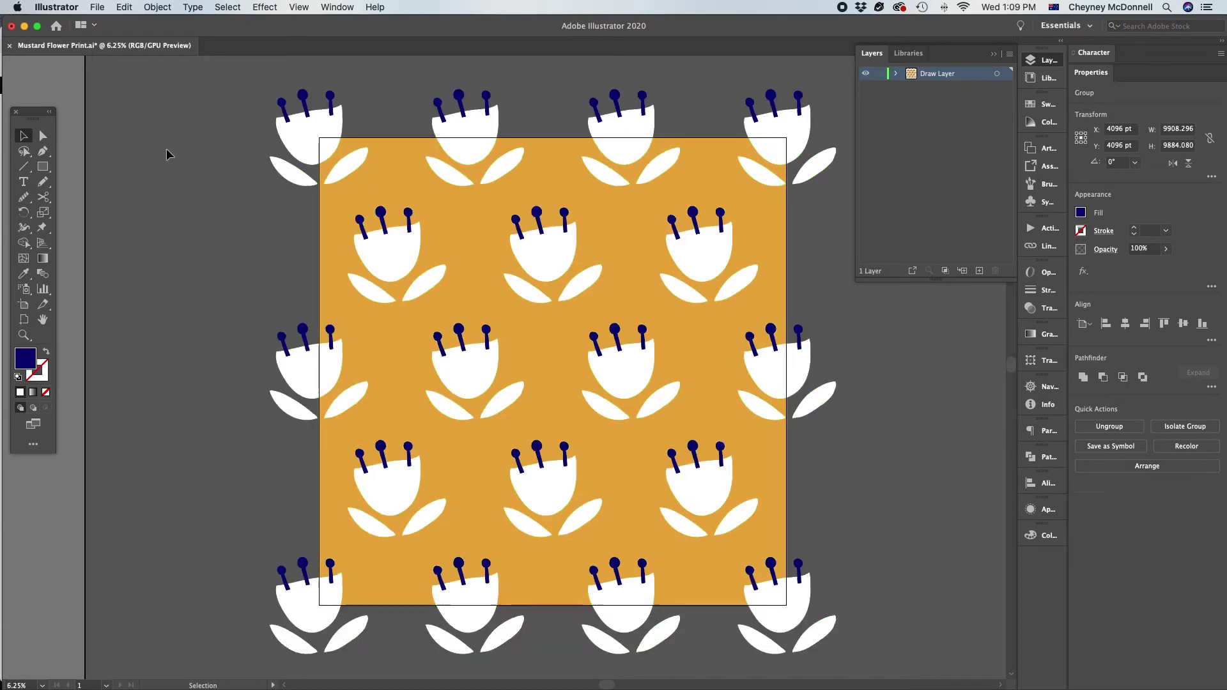
left_click(392, 168)
left_click_drag(397, 162, 397, 289)
left_click(157, 7)
Step: Bring the orange square copy to front and centre it vertically on the artboard
mouse_move(200, 37)
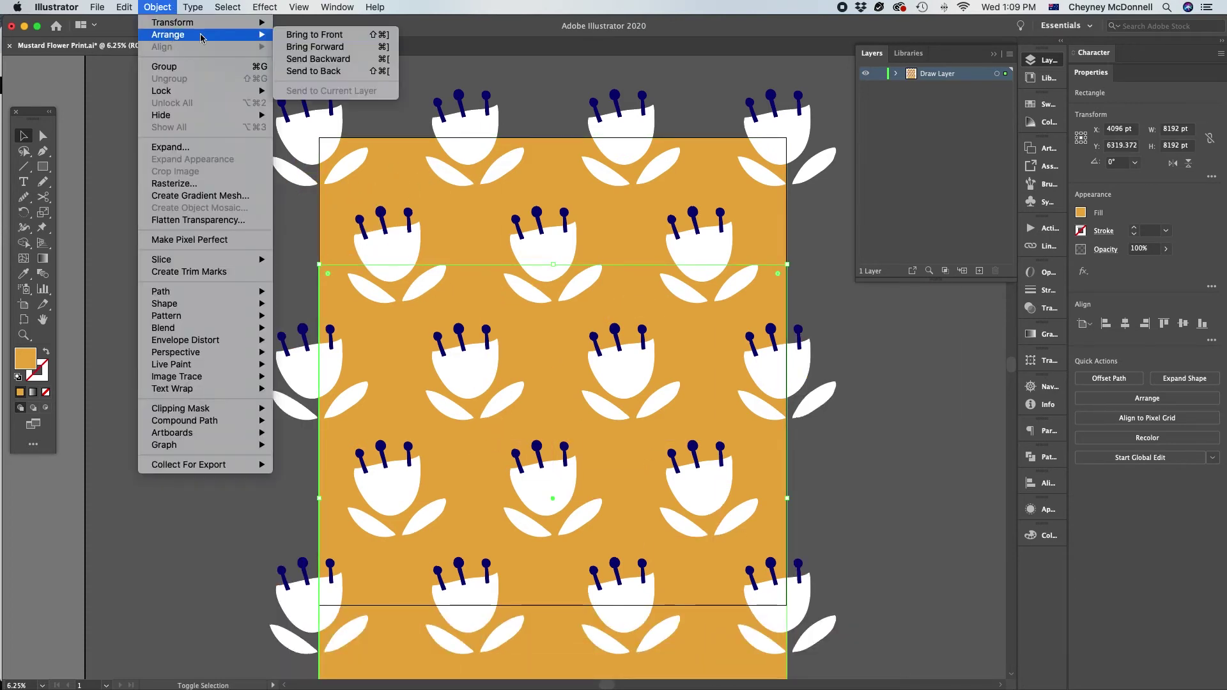
left_click(329, 33)
left_click(1084, 323)
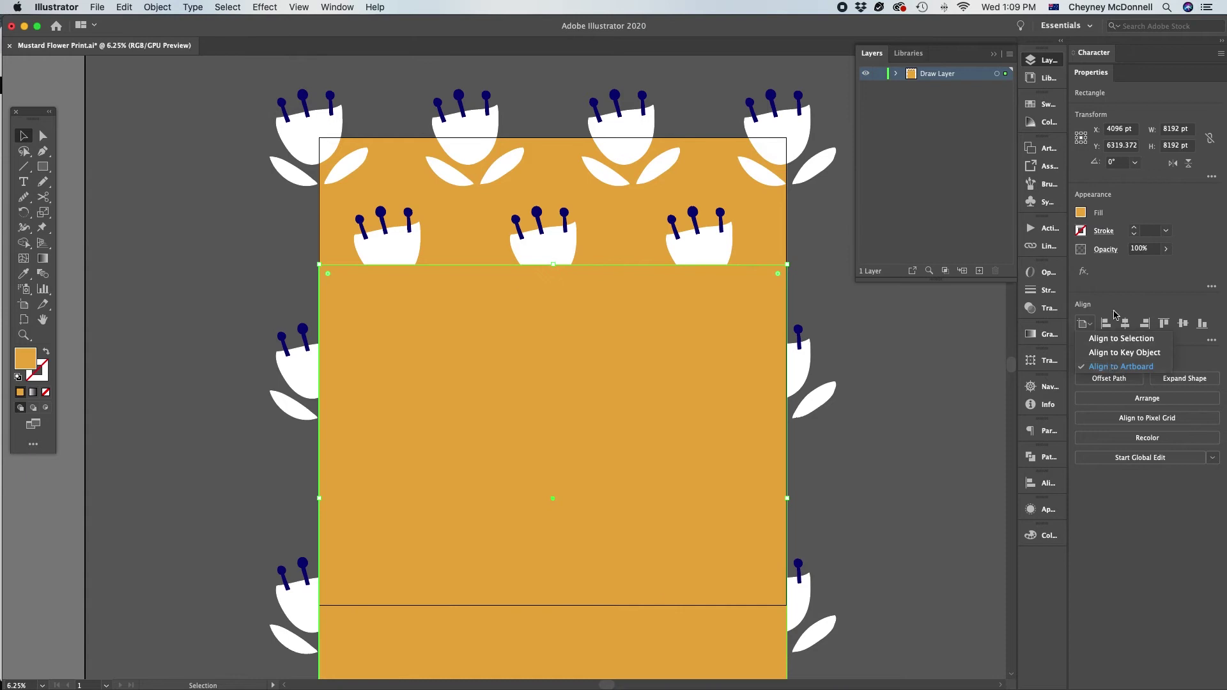
left_click(1187, 324)
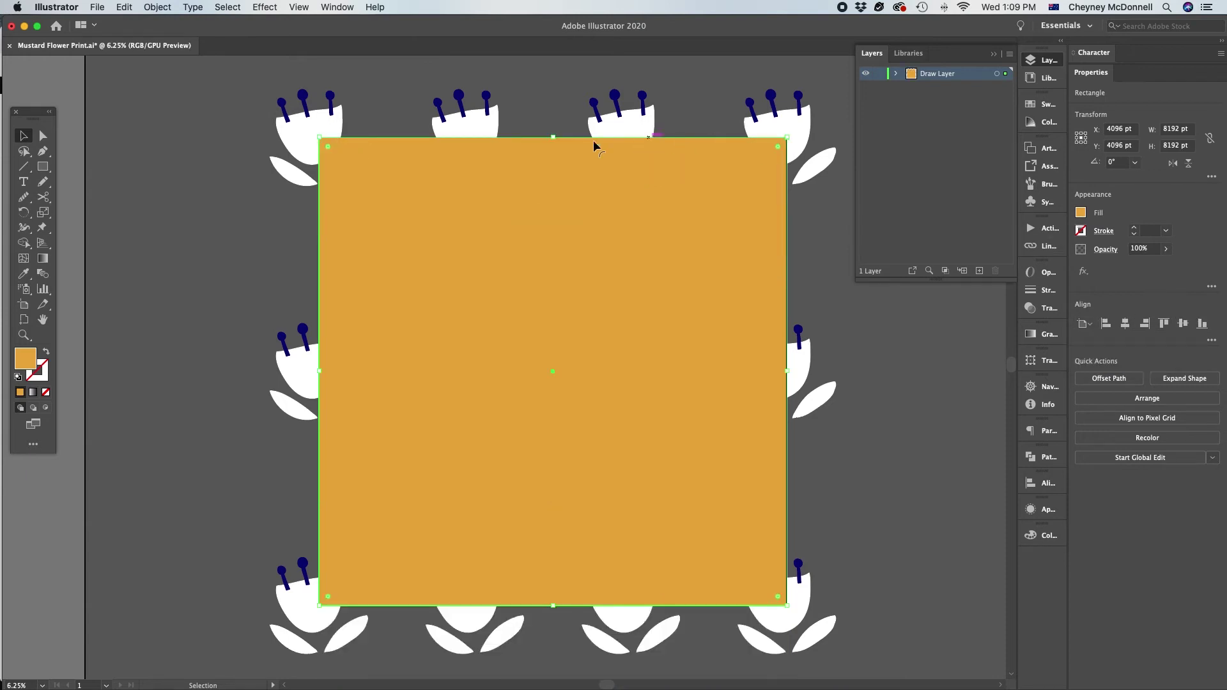
Step: Make a clipping mask of the flower artwork with the orange square
left_click(295, 121, "shift")
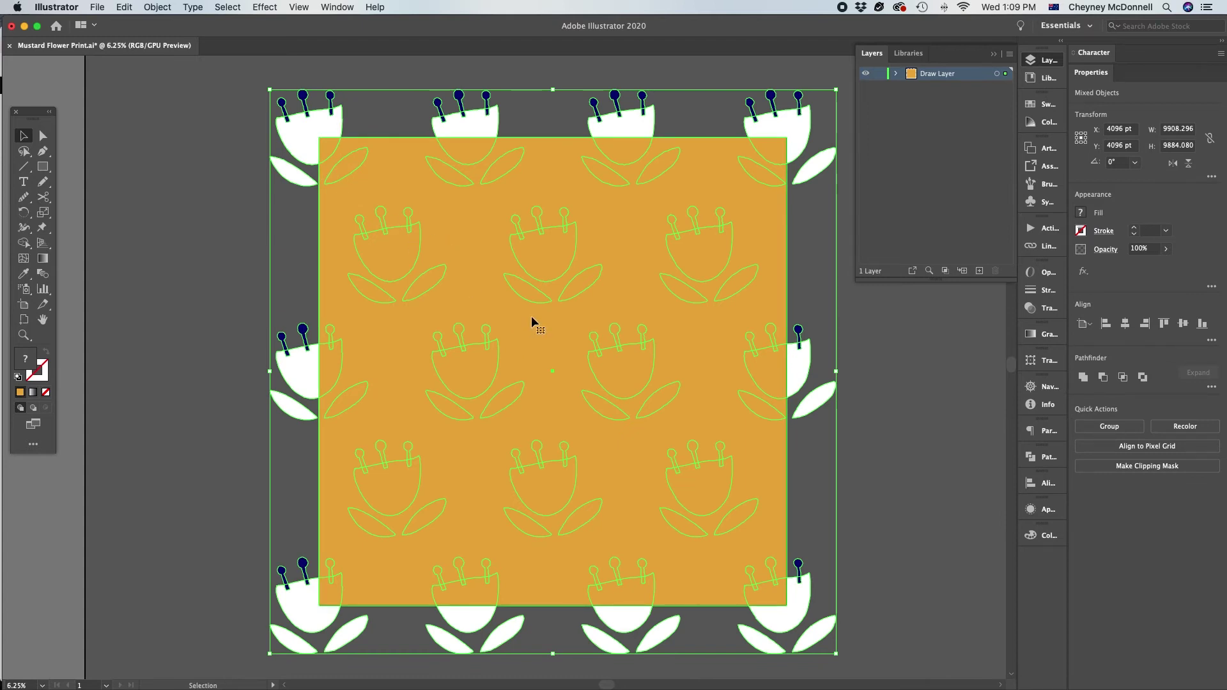
key("super+7")
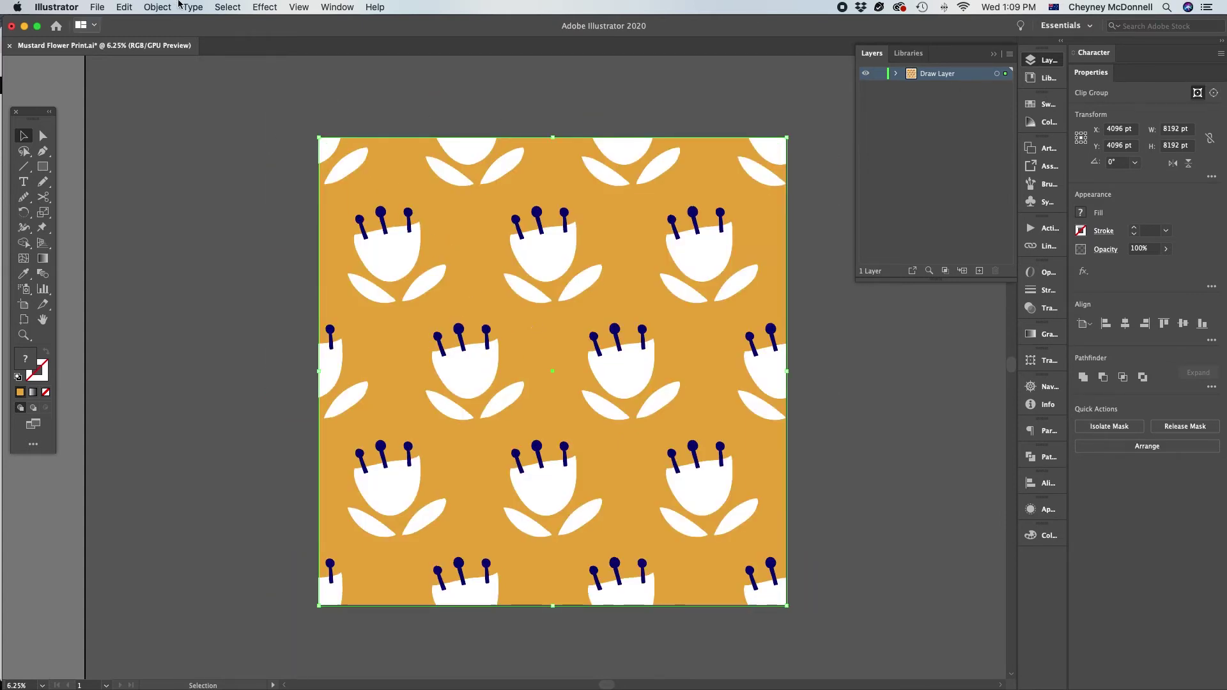
left_click(100, 7)
mouse_move(122, 5)
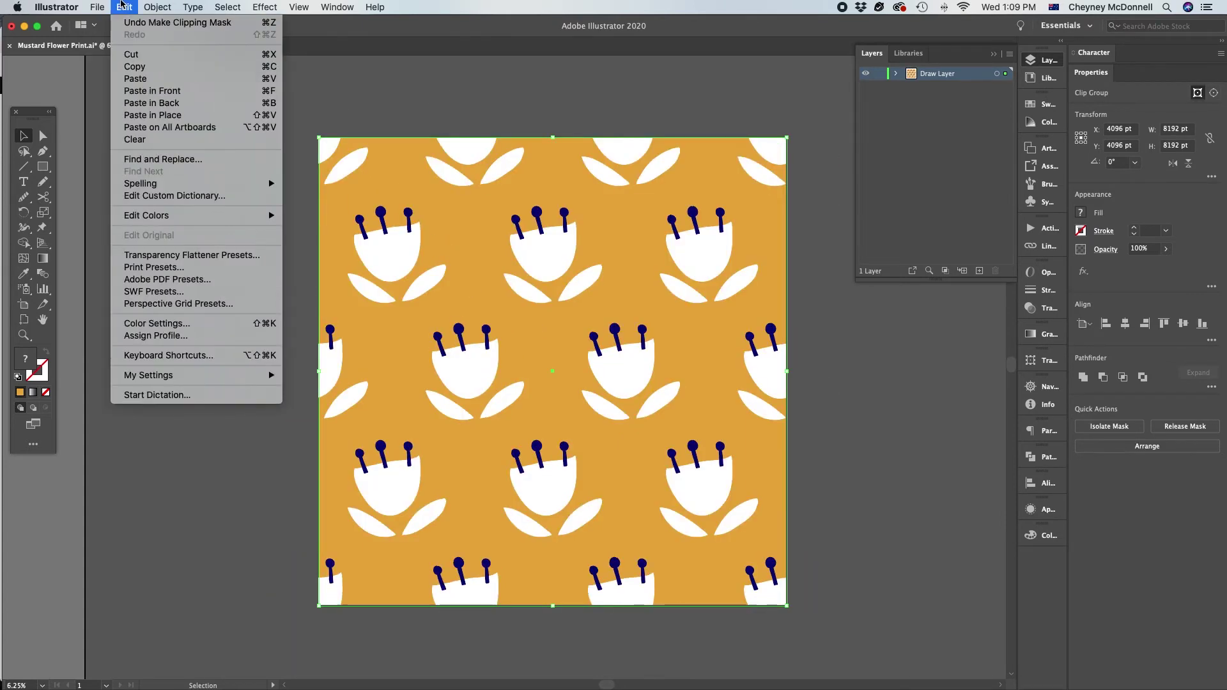
mouse_move(259, 409)
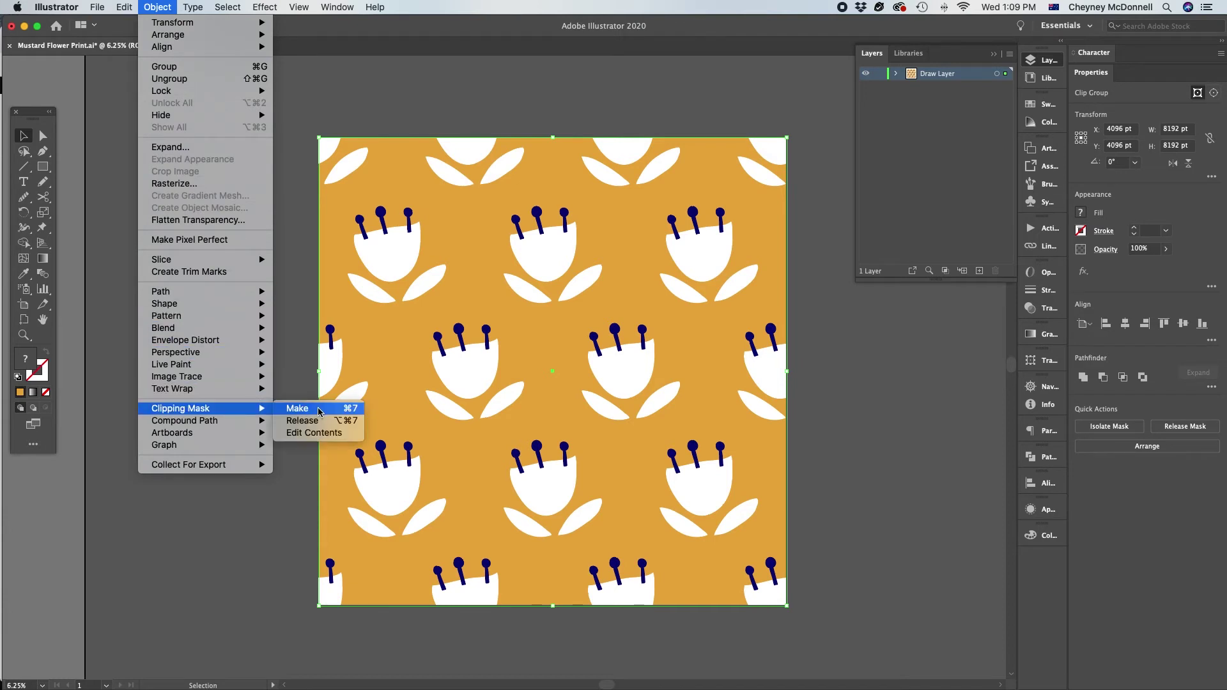
left_click(302, 421)
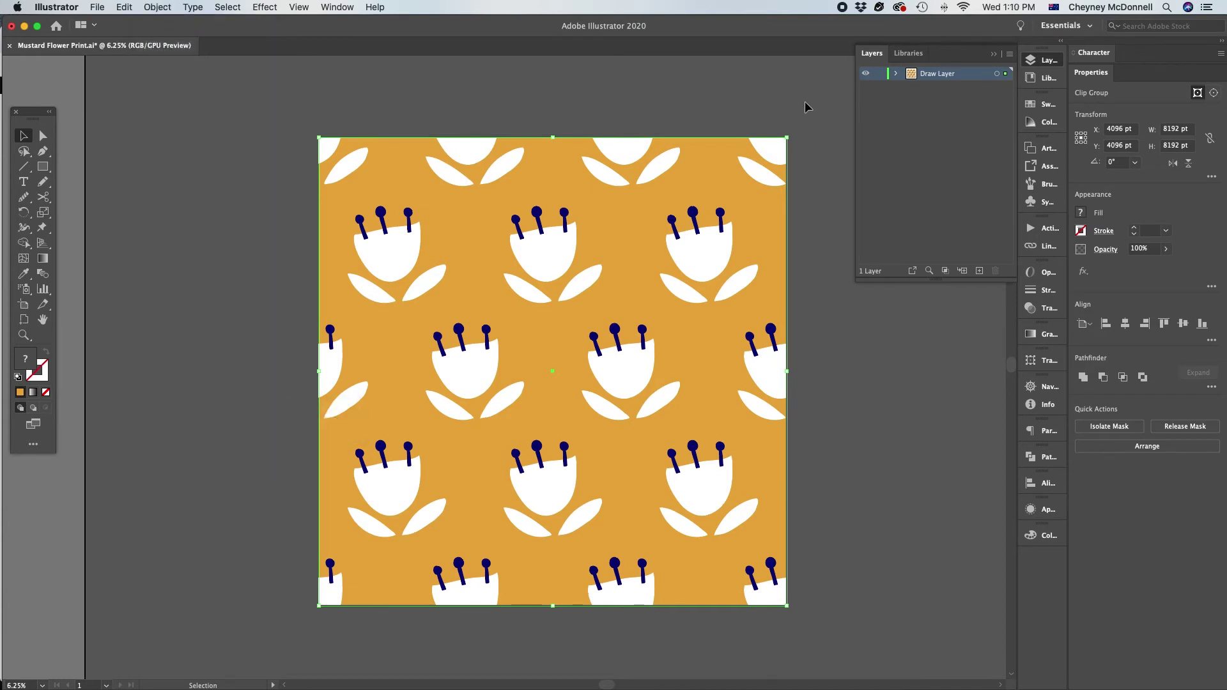
left_click(567, 427)
left_click_drag(786, 138, 573, 368)
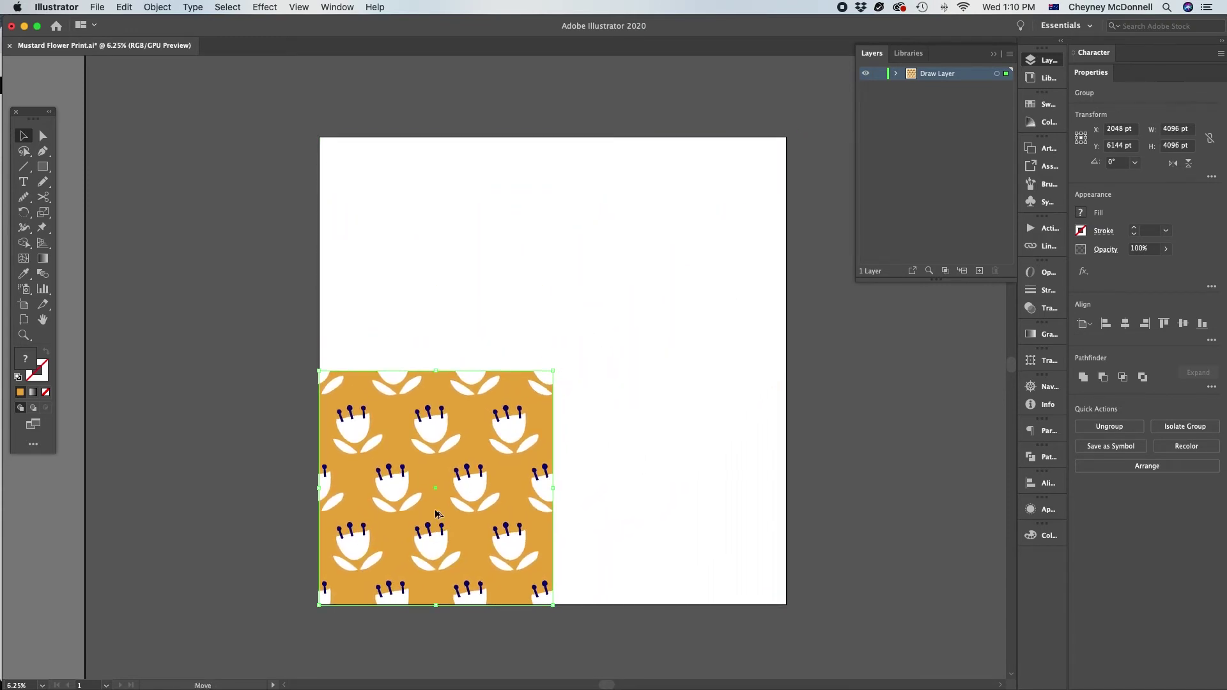
left_click_drag(435, 514, 436, 279)
left_click(619, 270)
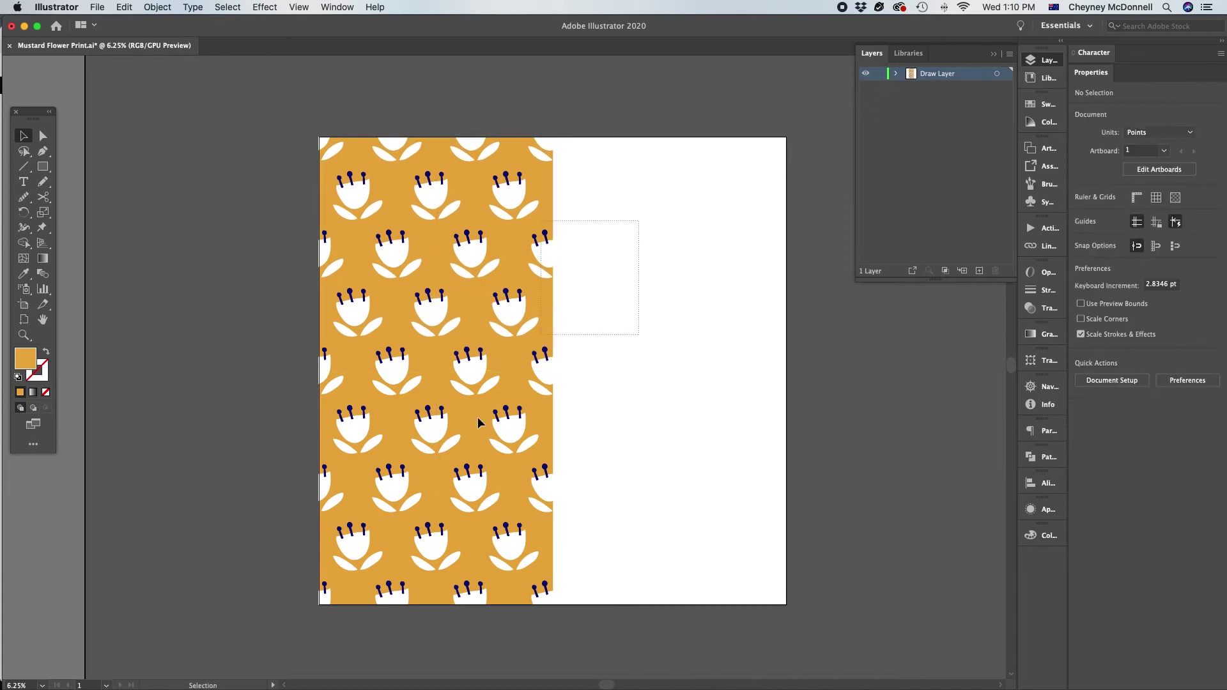
key("super+a")
left_click_drag(453, 464, 667, 469)
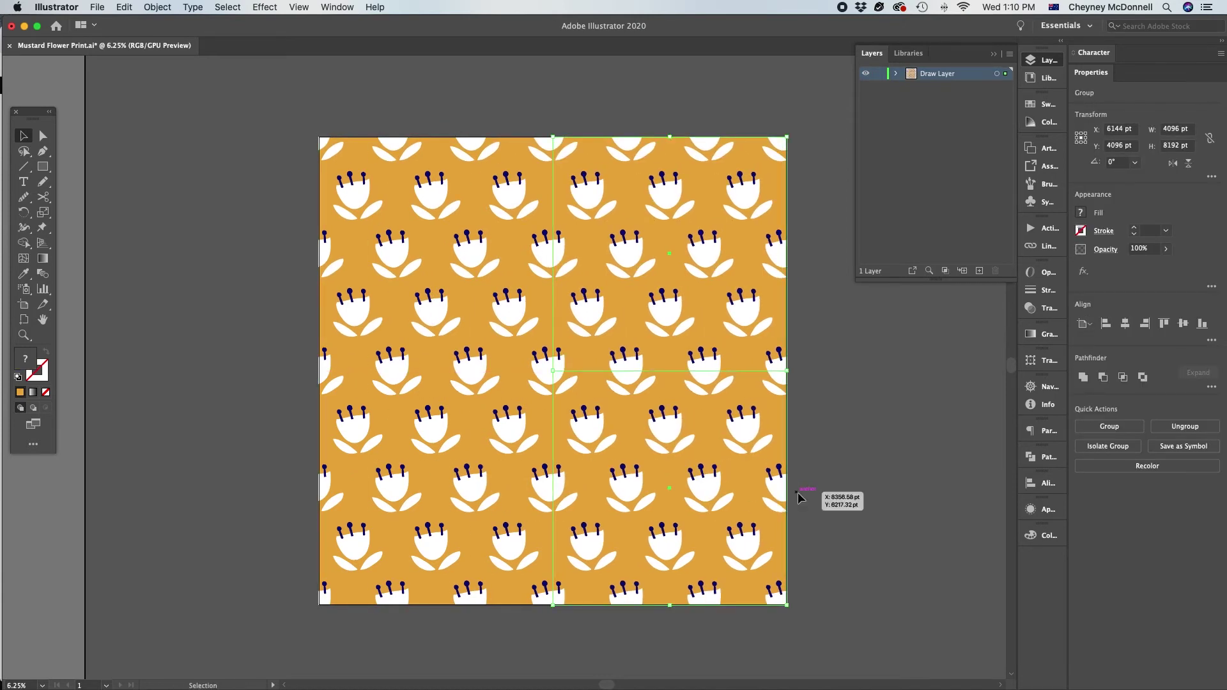
left_click(798, 497)
left_click(23, 335)
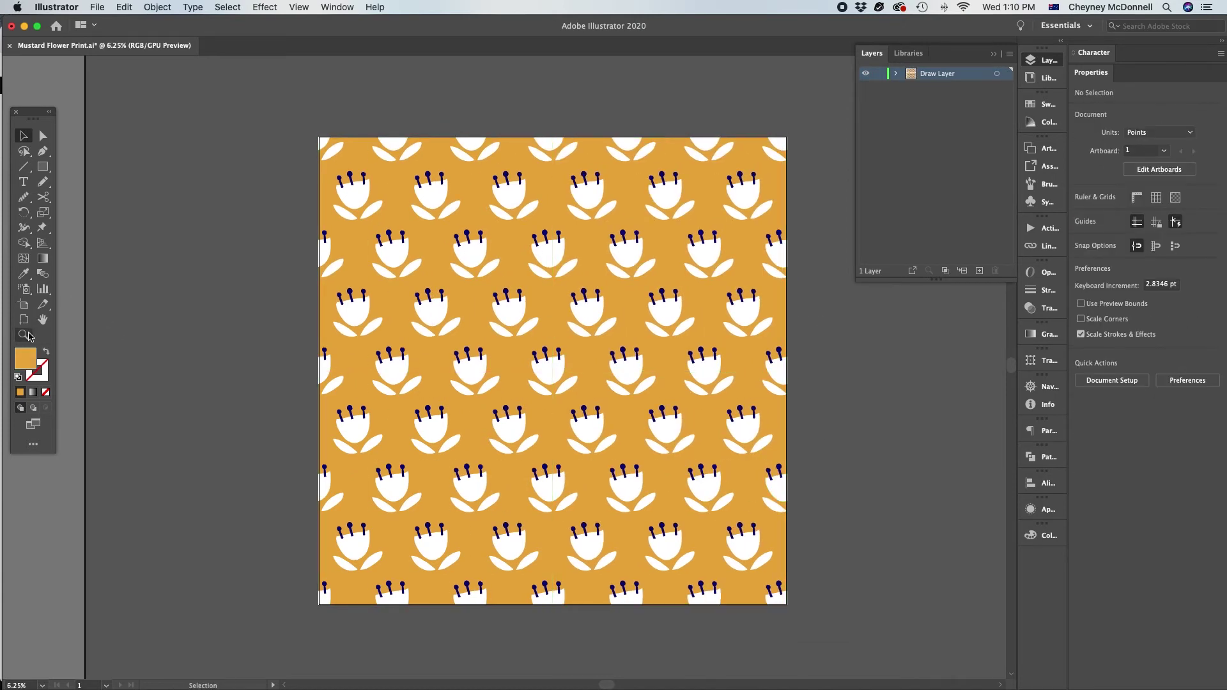
left_click(585, 256)
left_click(508, 385)
left_click(507, 386)
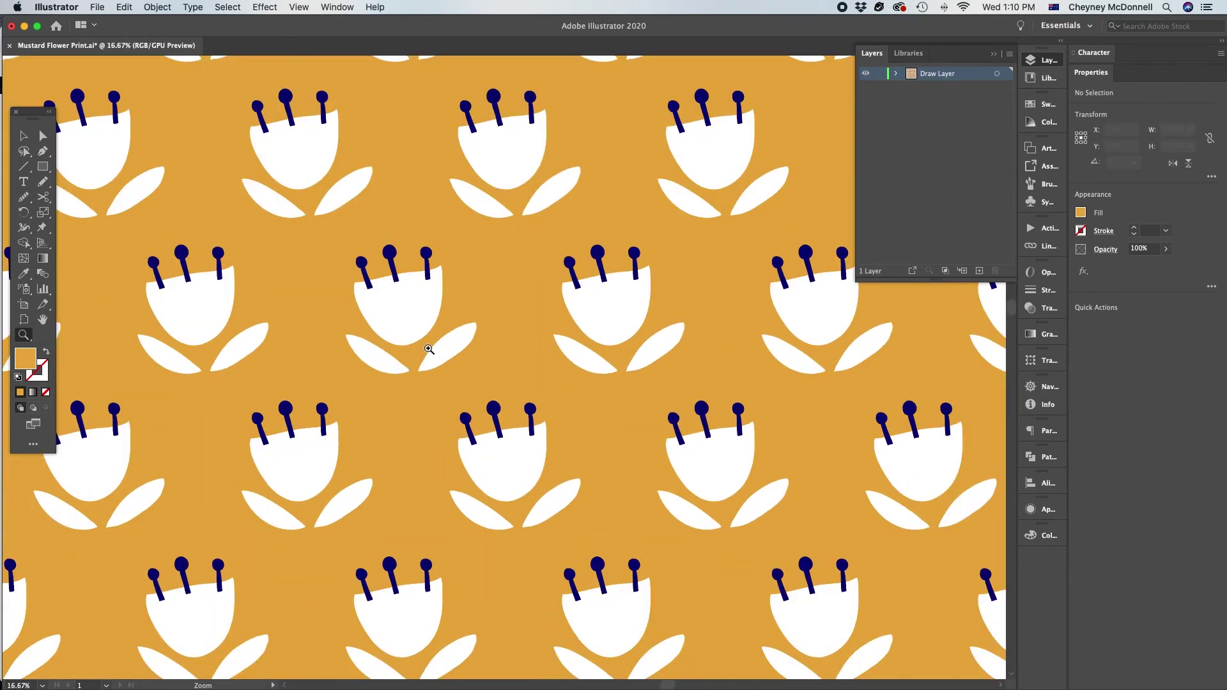
left_click(427, 350)
left_click(458, 357)
left_click(539, 353)
left_click(526, 380)
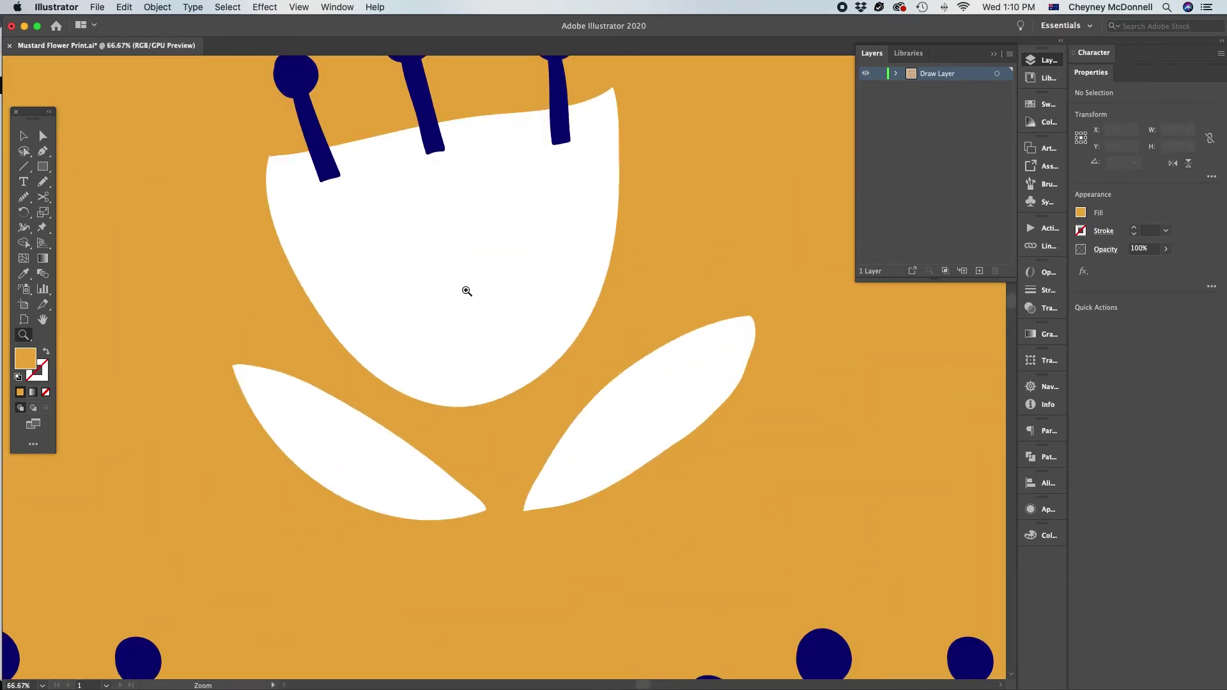
left_click(473, 295)
key("super+0")
left_click(21, 137)
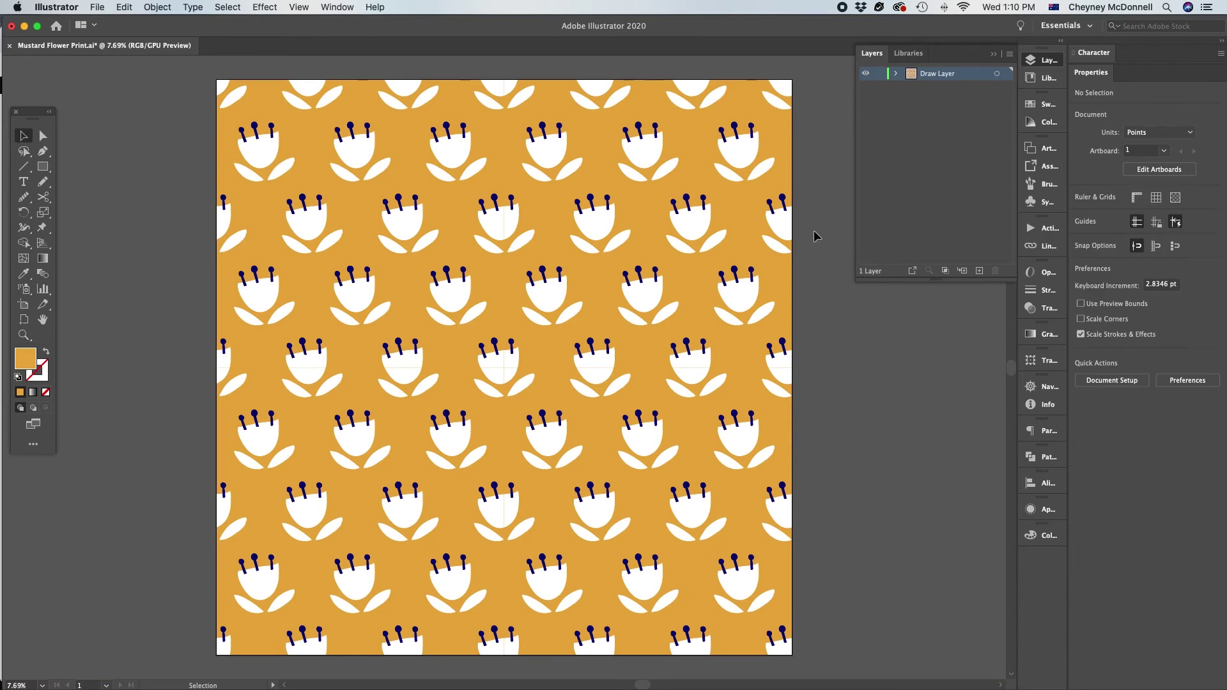
left_click(394, 559)
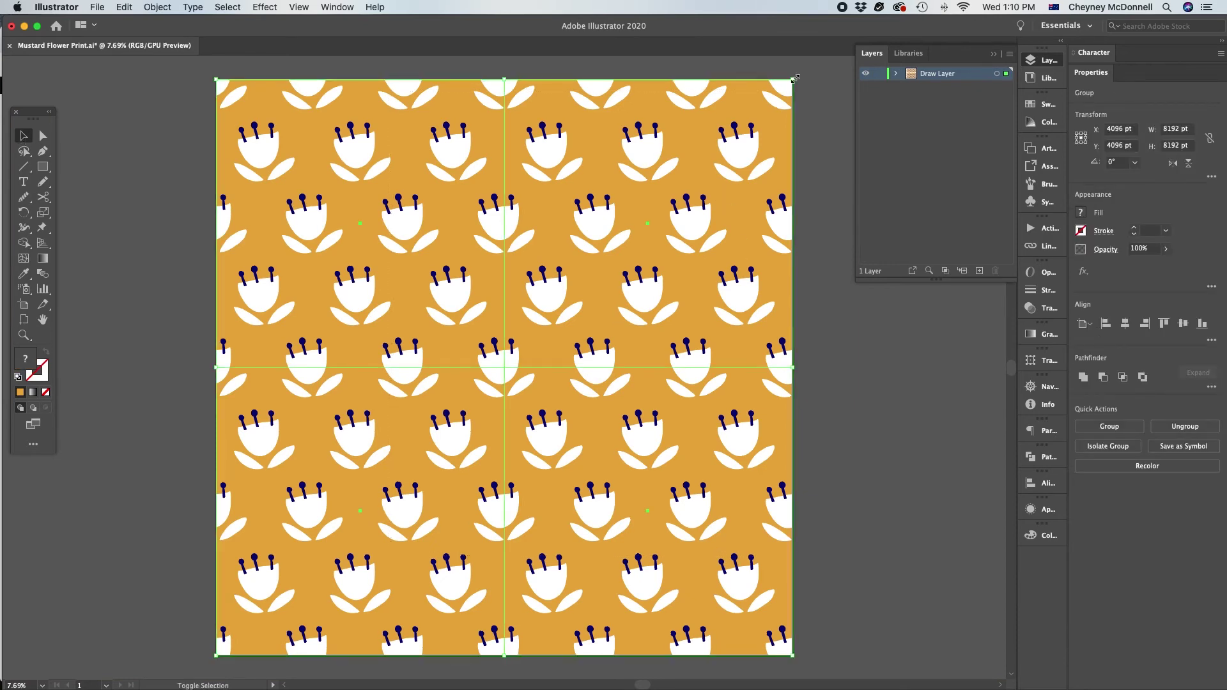
left_click_drag(792, 81, 548, 365)
left_click_drag(411, 440, 412, 263)
left_click_drag(596, 142, 501, 658)
left_click_drag(375, 466, 709, 450)
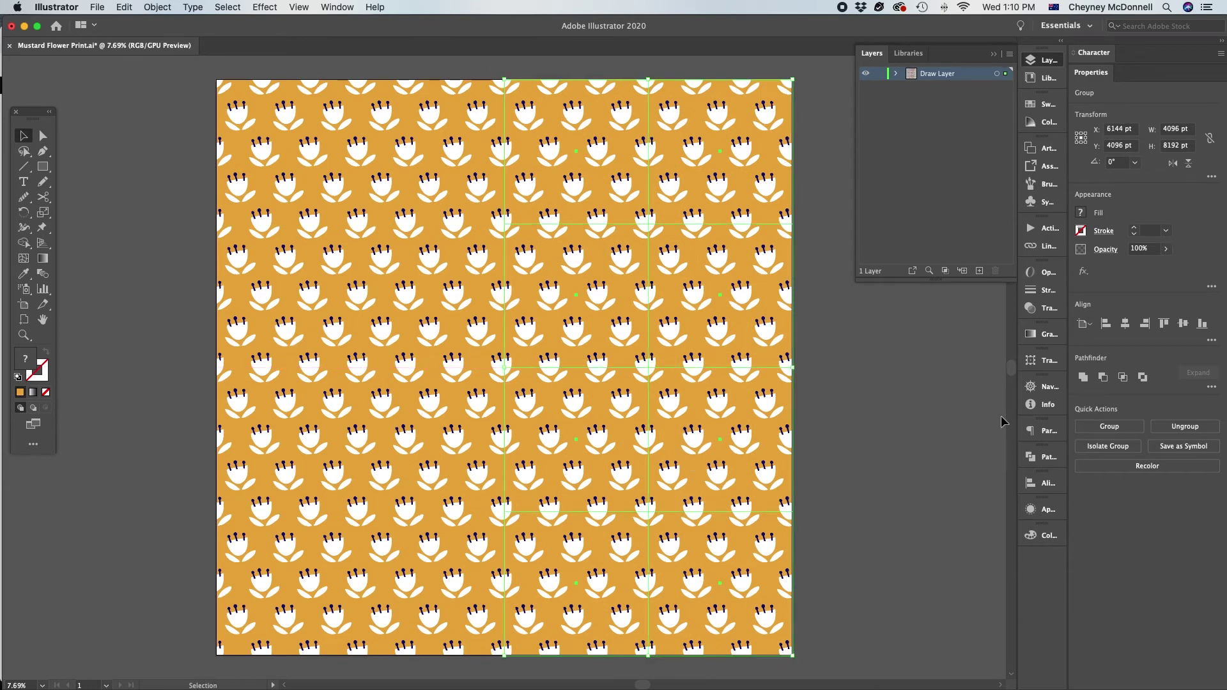
key("super+z")
key("super+z")
key("super+z")
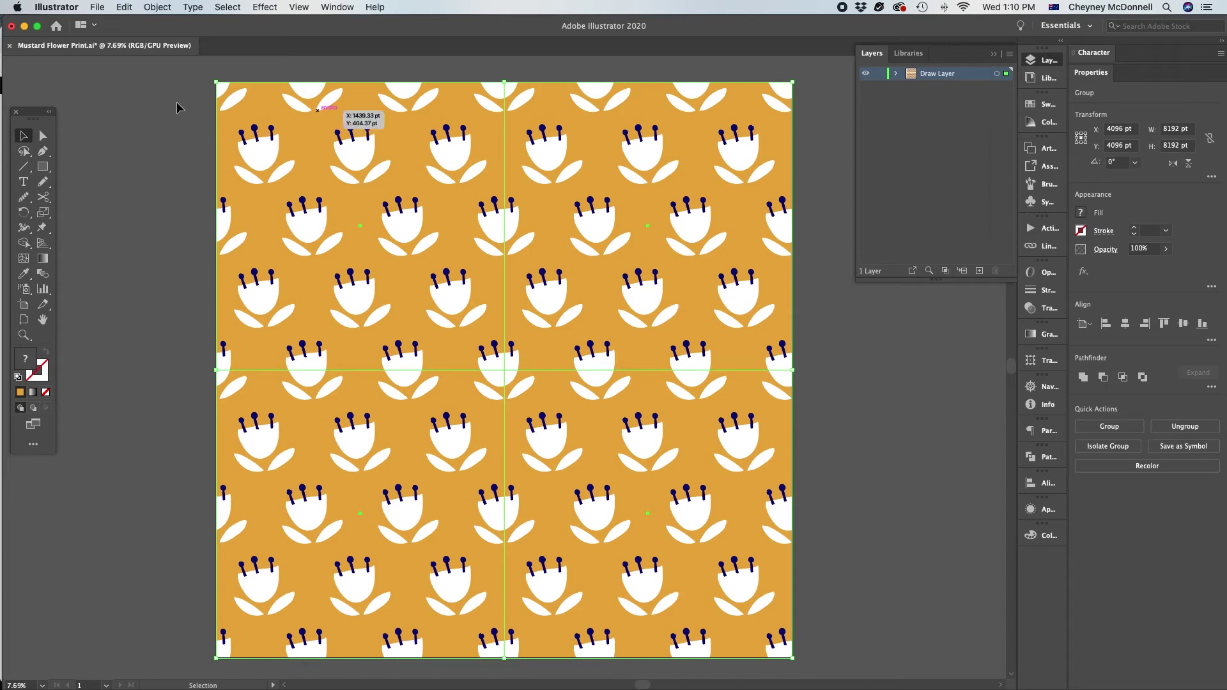
left_click(153, 89)
left_click(97, 7)
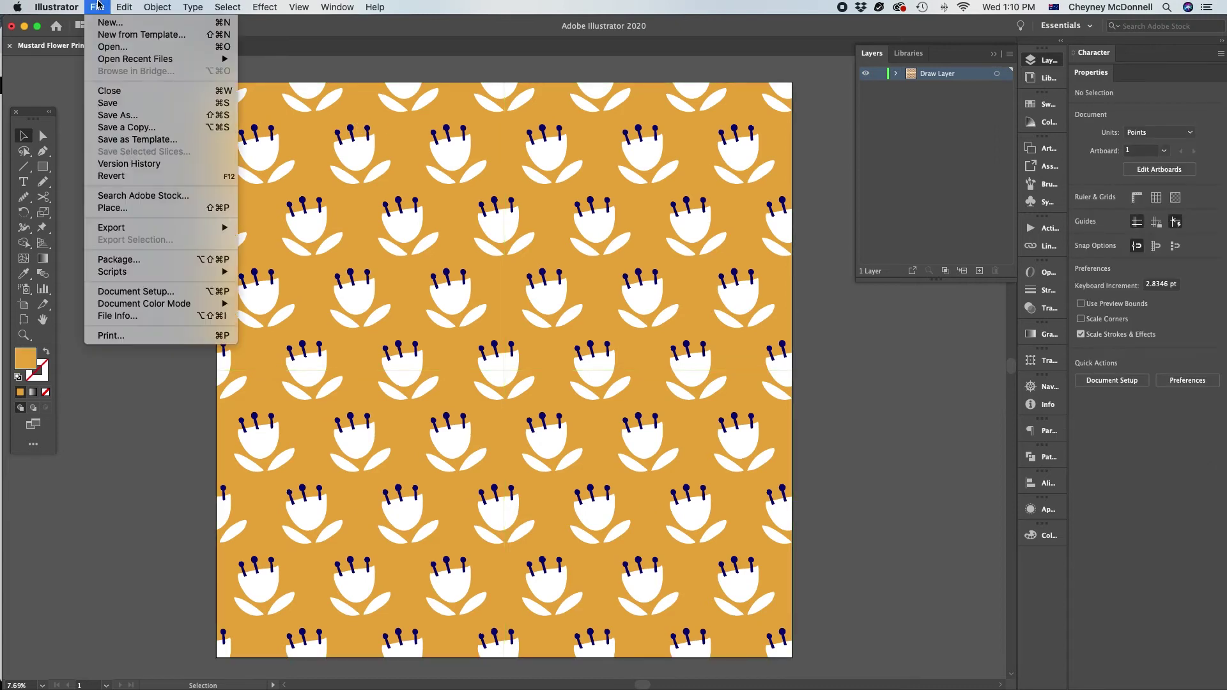
Step: Save the illustration and start a PNG export using the artboard
left_click(134, 108)
left_click(96, 7)
mouse_move(138, 232)
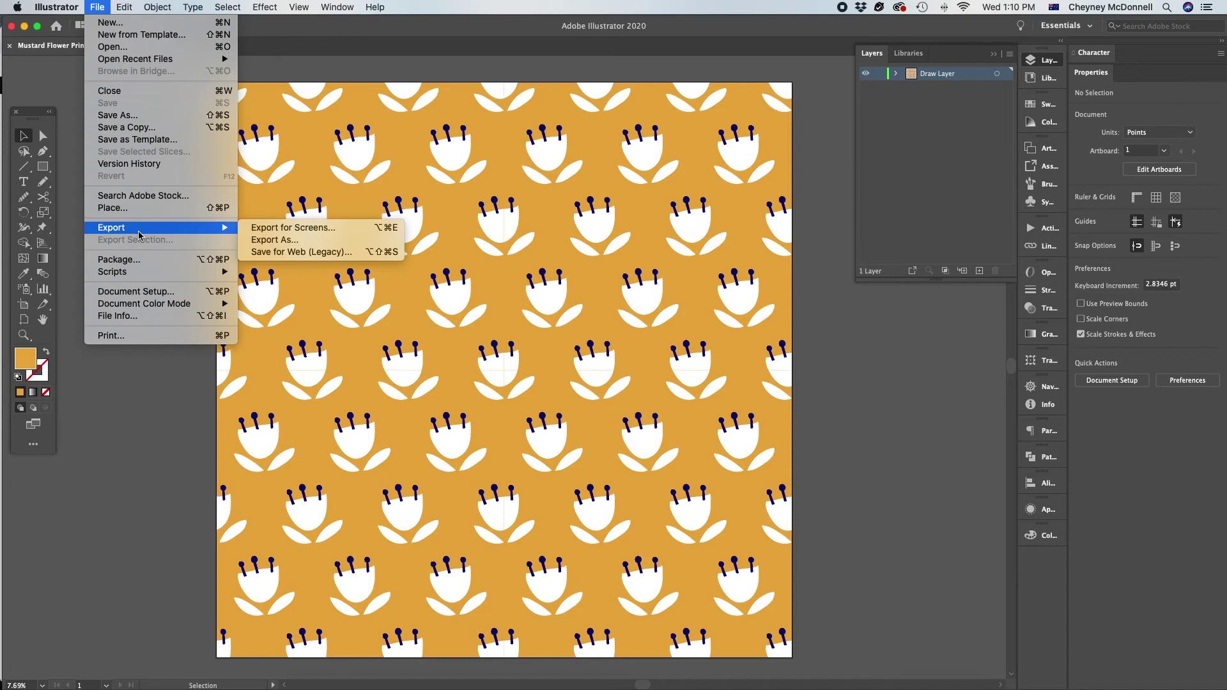
left_click(277, 241)
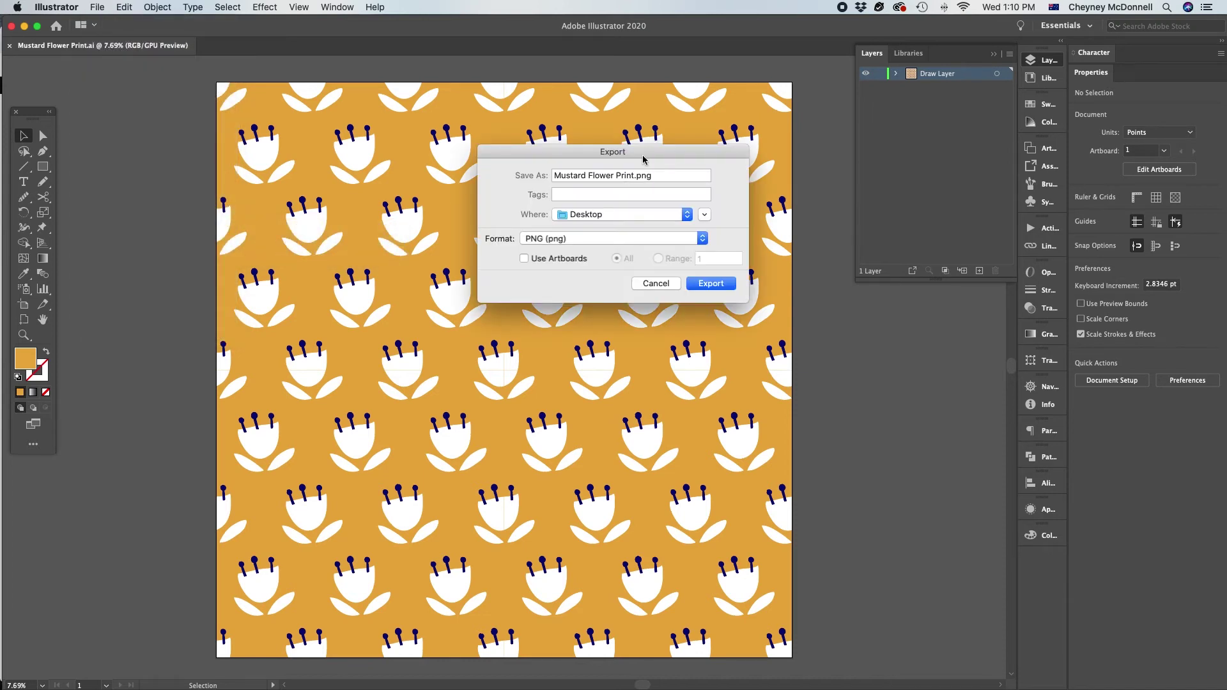
left_click(541, 261)
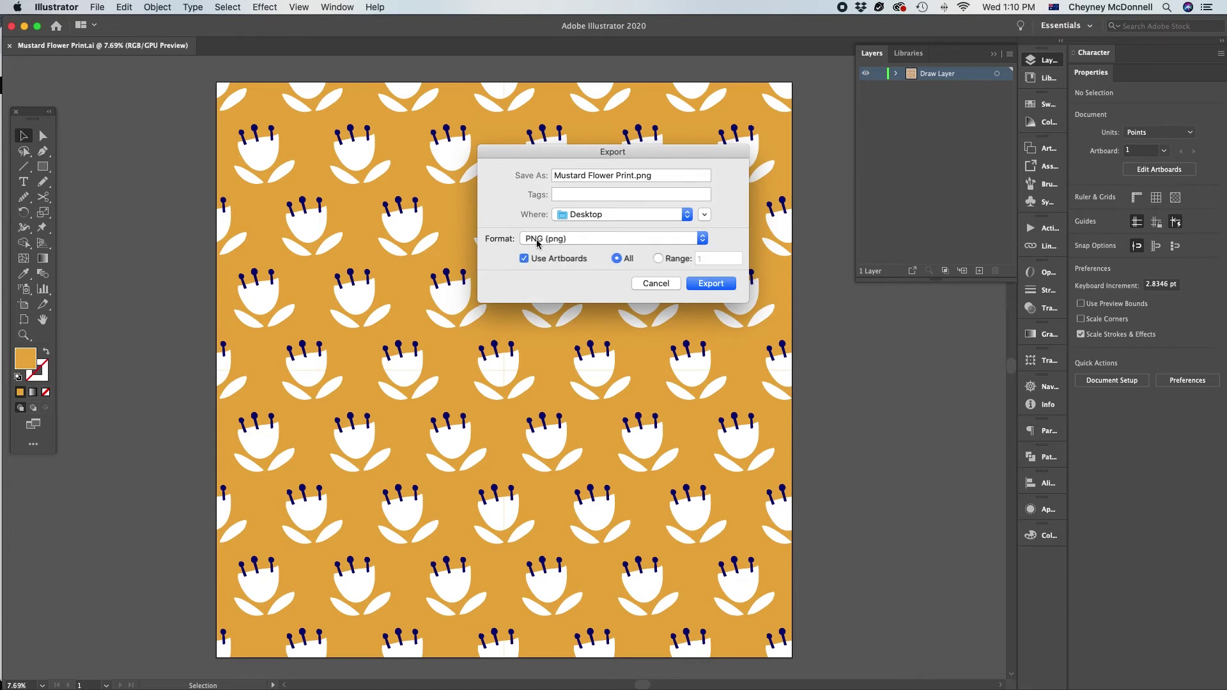
left_click(708, 283)
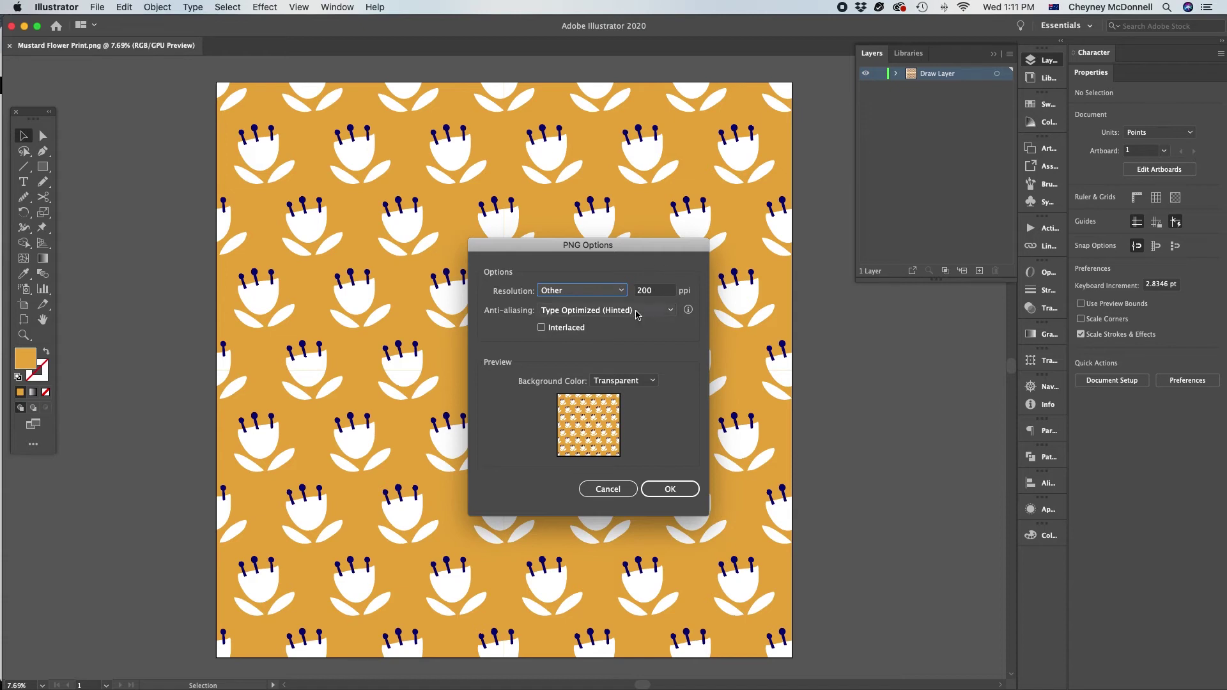
Step: Export the PNG at a custom 200 ppi resolution with a white background
left_click(620, 291)
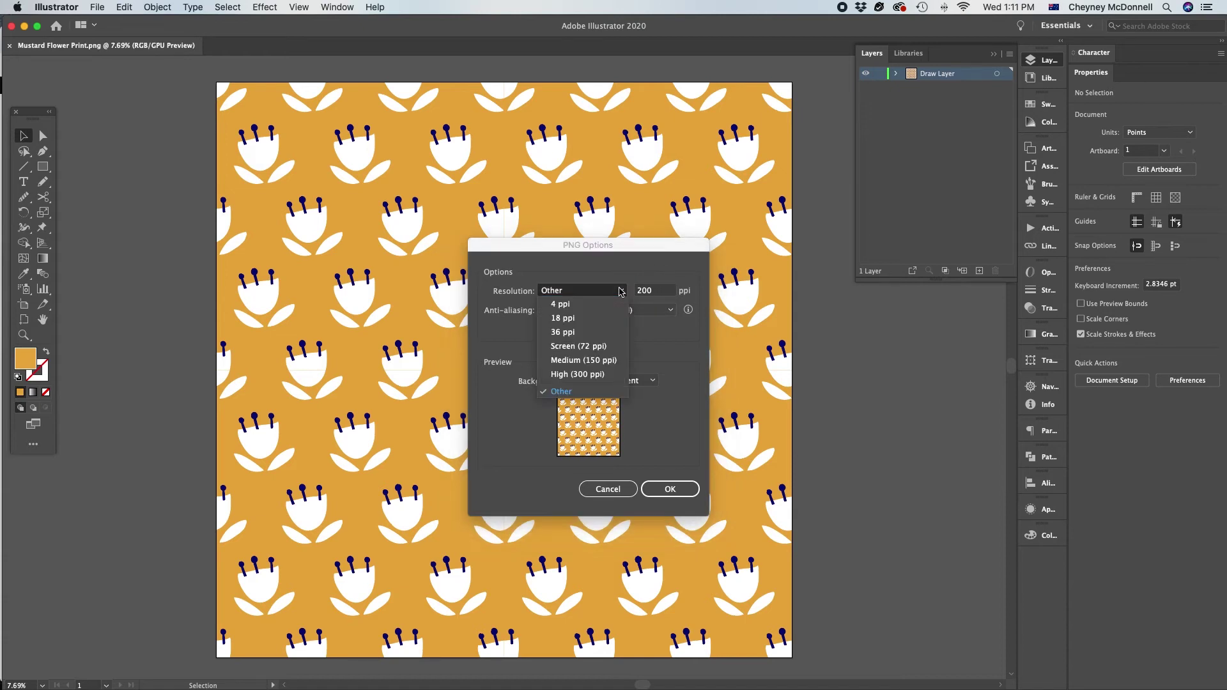
left_click(602, 347)
left_click(607, 290)
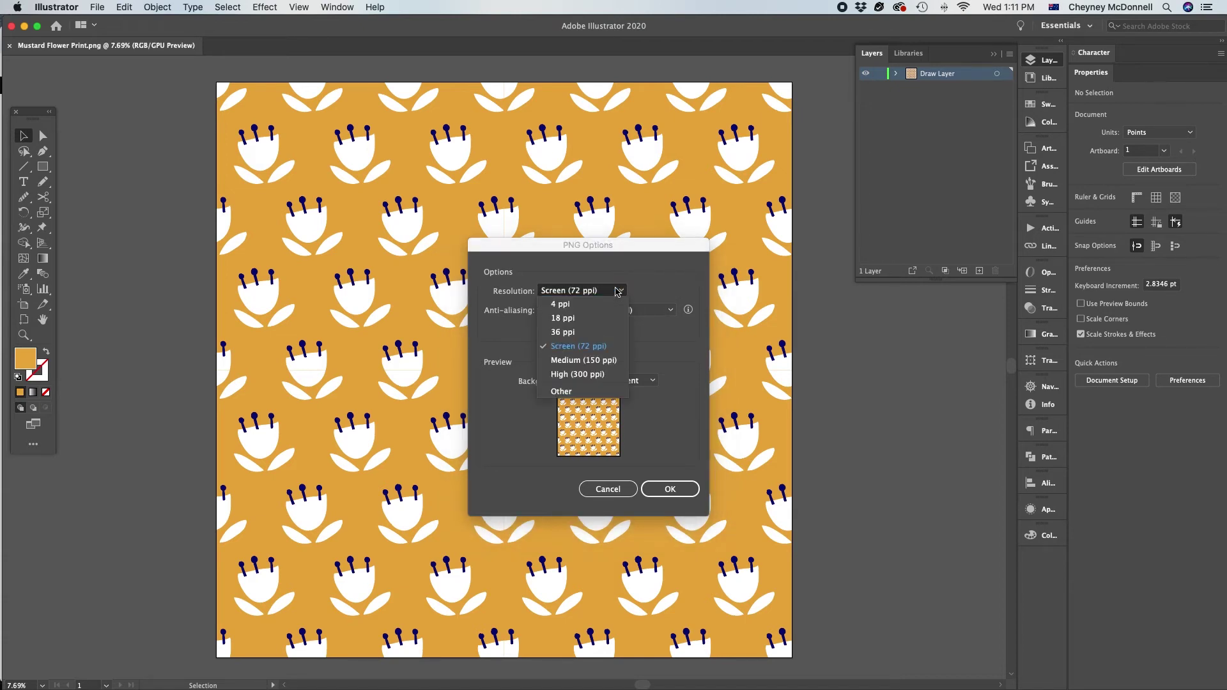
left_click(593, 359)
left_click(624, 291)
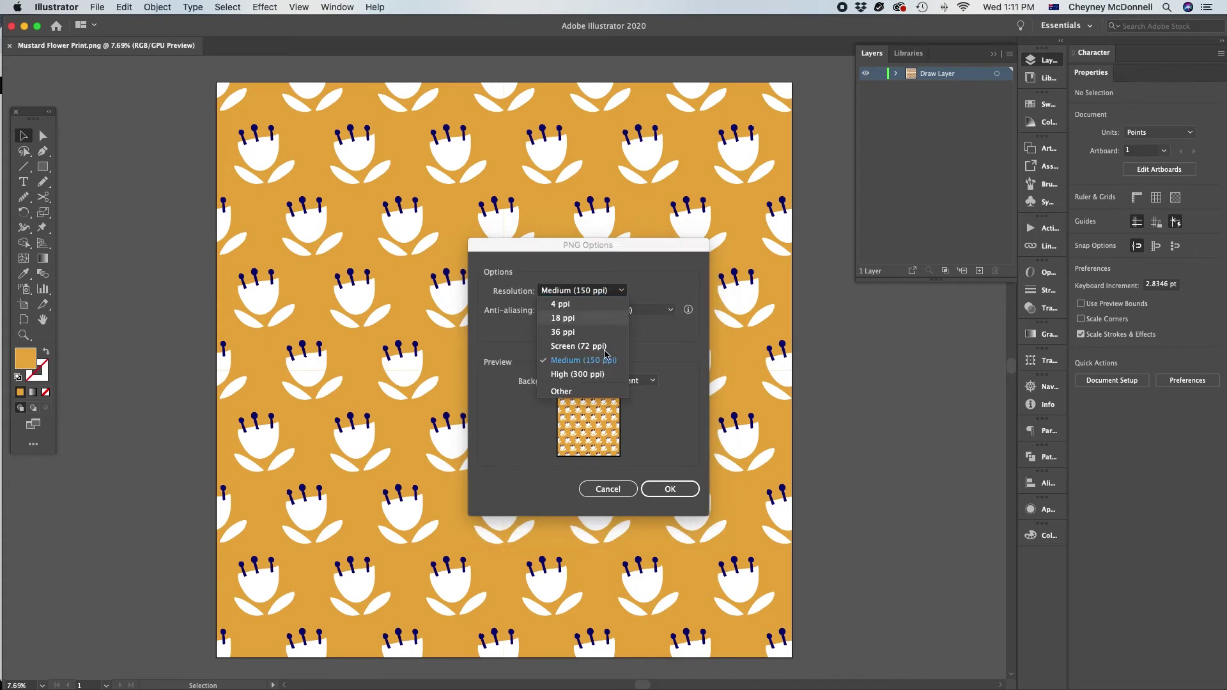
left_click(601, 389)
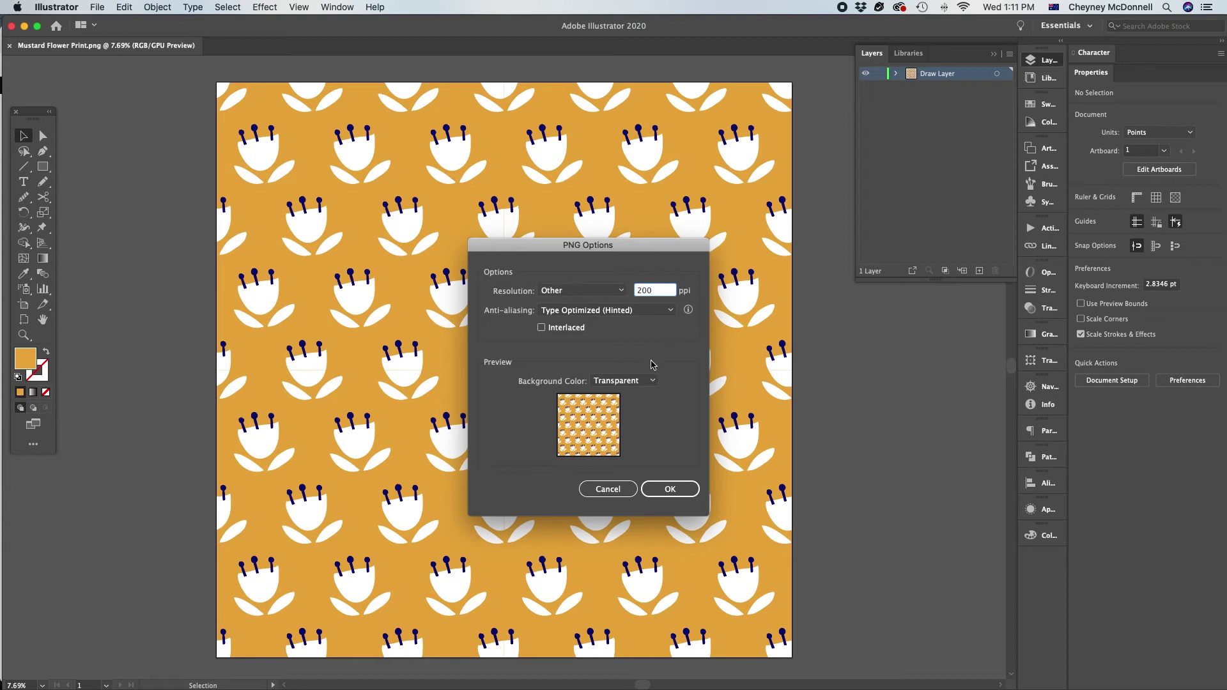
left_click(637, 381)
left_click(617, 411)
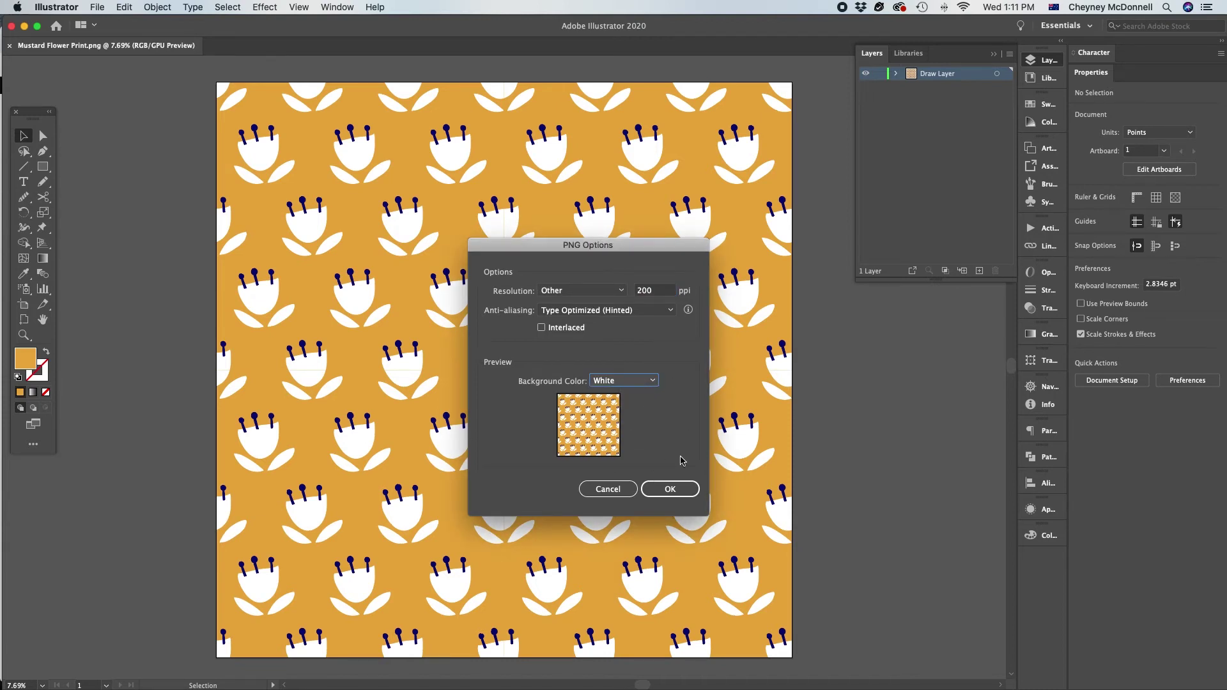
left_click(681, 484)
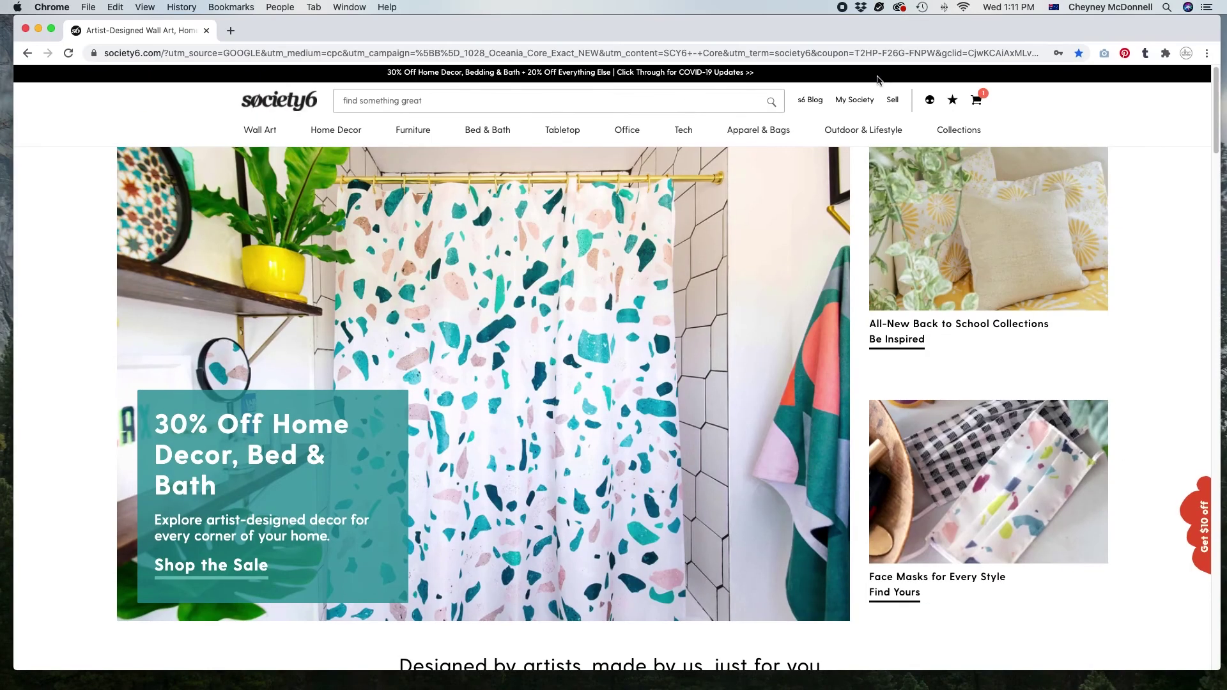
Step: Go to Artist Studio through Sell and start adding a new artwork
left_click(893, 101)
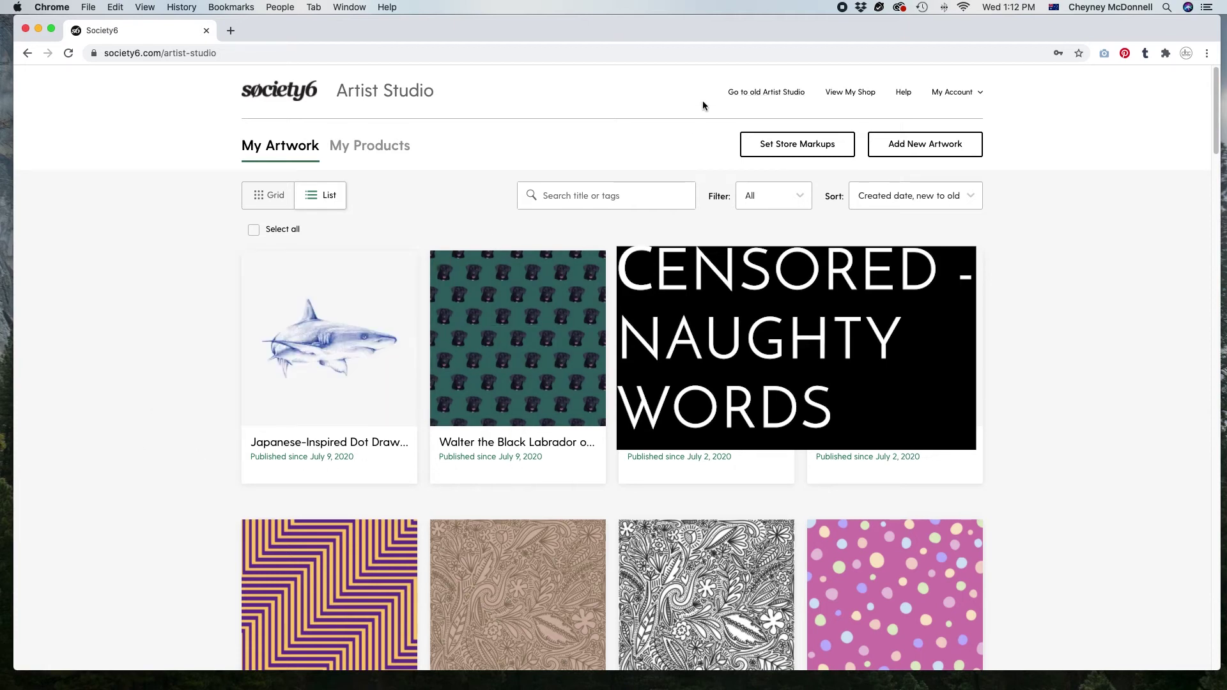
scroll(1092, 241, "down", 1)
left_click(931, 147)
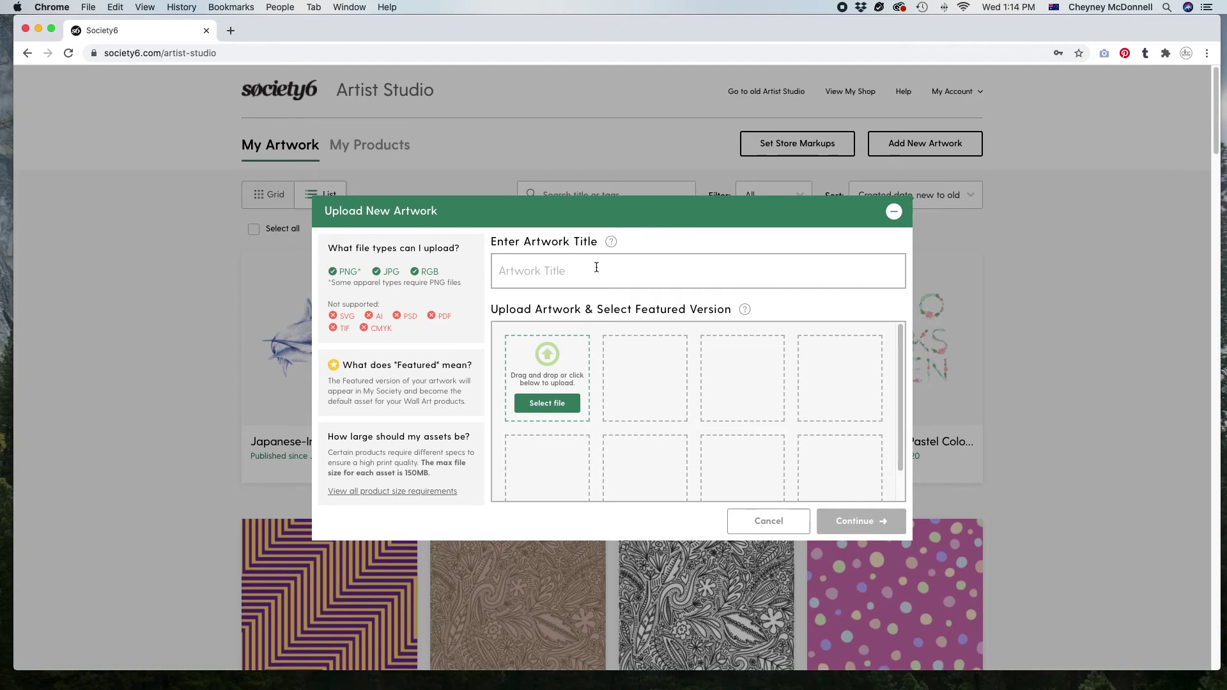
Step: Upload Mustard Flower Print-01.png from the Desktop as the artwork file
left_click(548, 403)
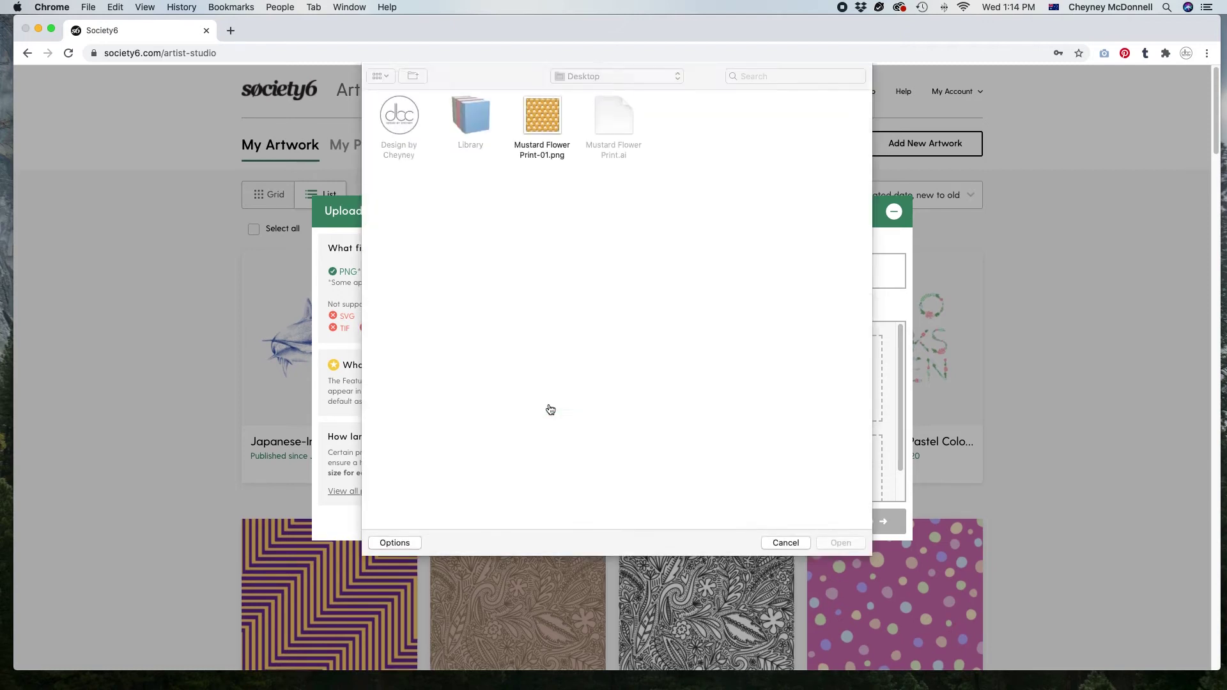
left_click(539, 113)
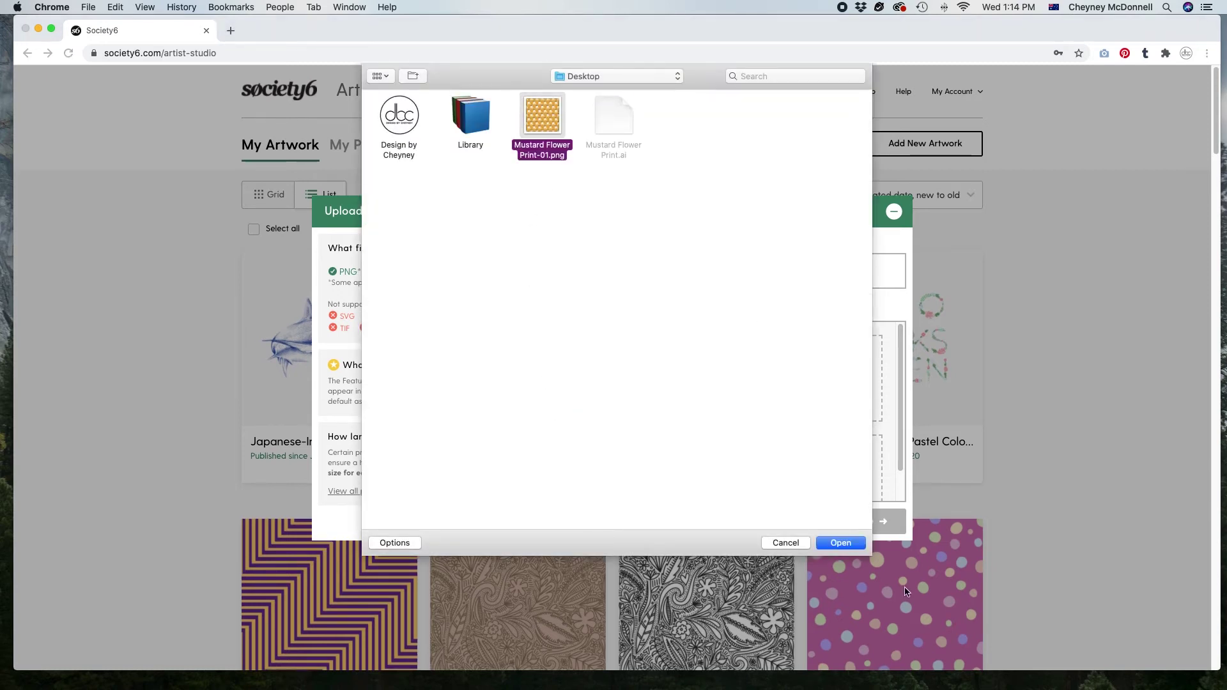
left_click(840, 544)
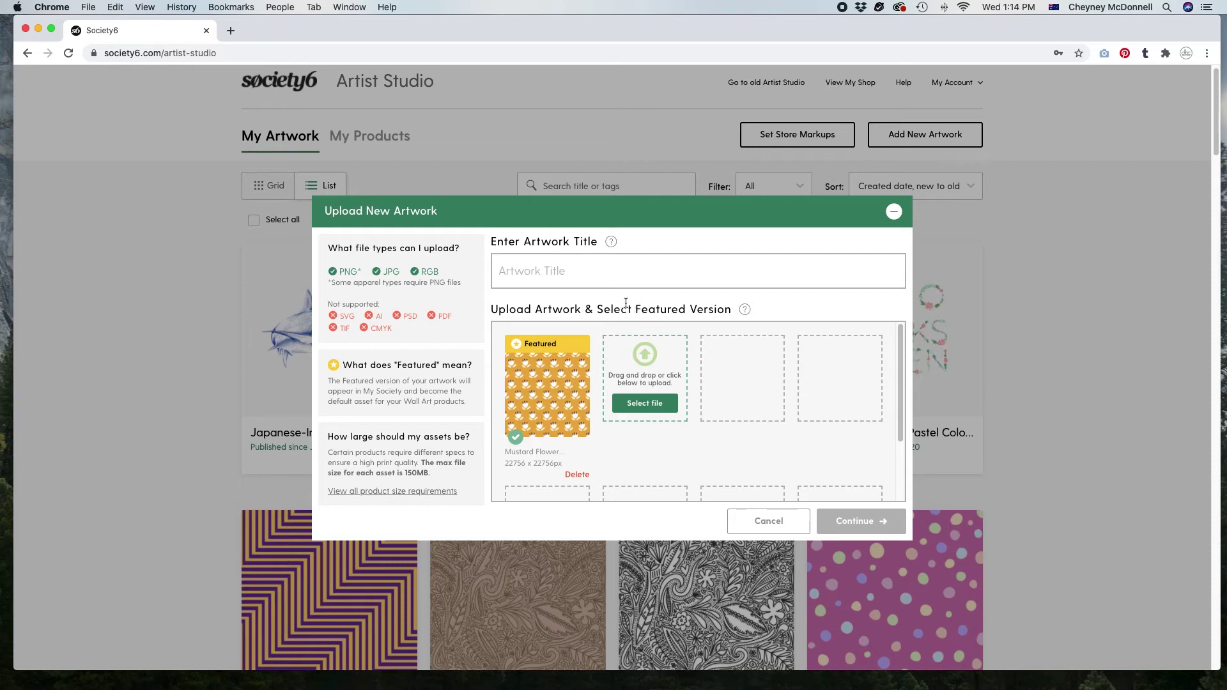
Step: Title the artwork 'Minimal Scandinavian Tulip Flower Motif Repeat Pattern' and continue
left_click(531, 272)
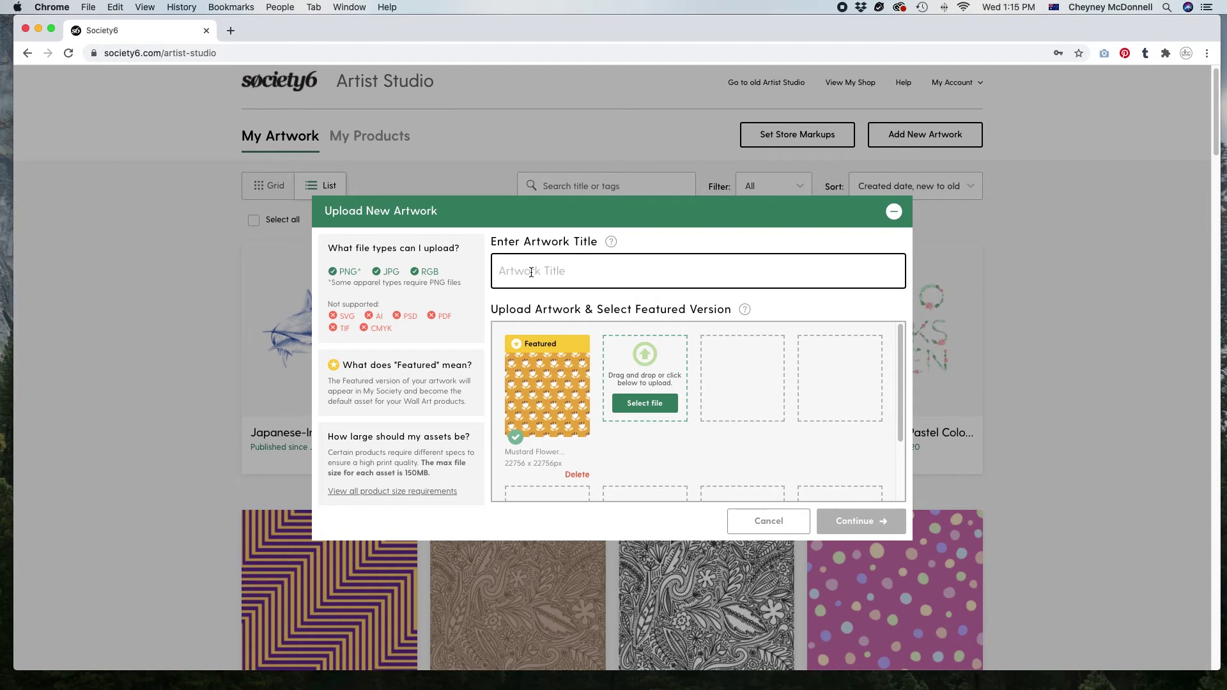
type("Minimal Scan")
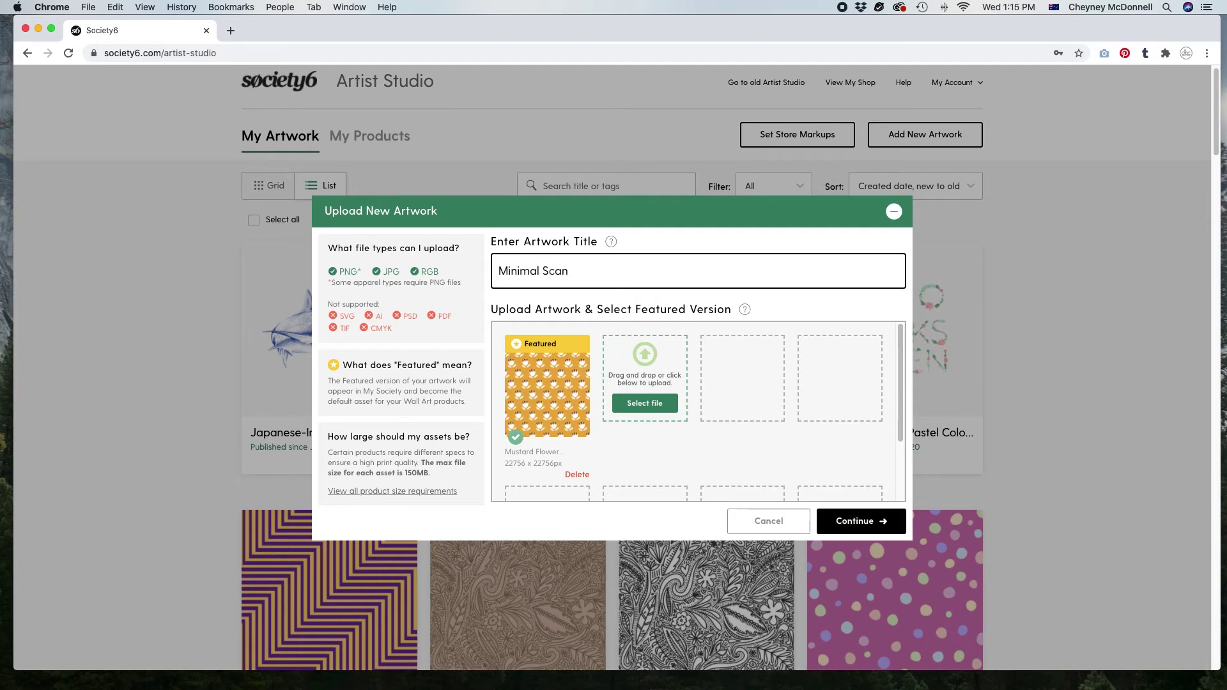
type("dinavian")
type("Tulip Flower Mo")
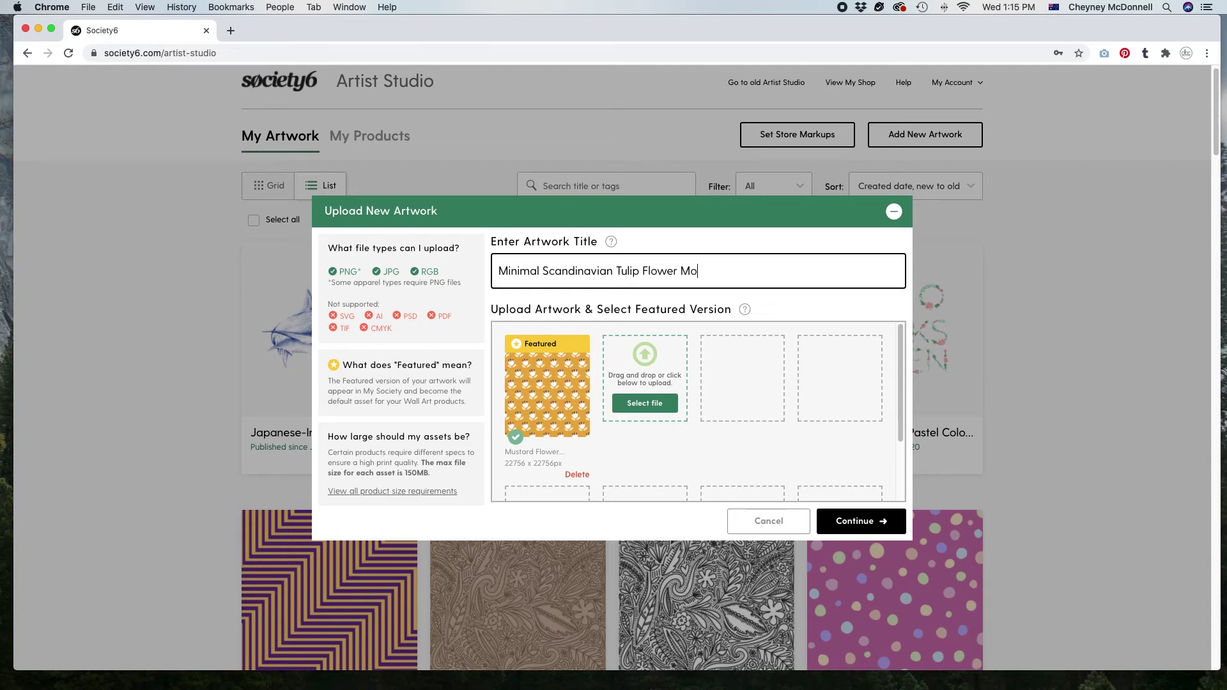
type("tif Repeat Pattern")
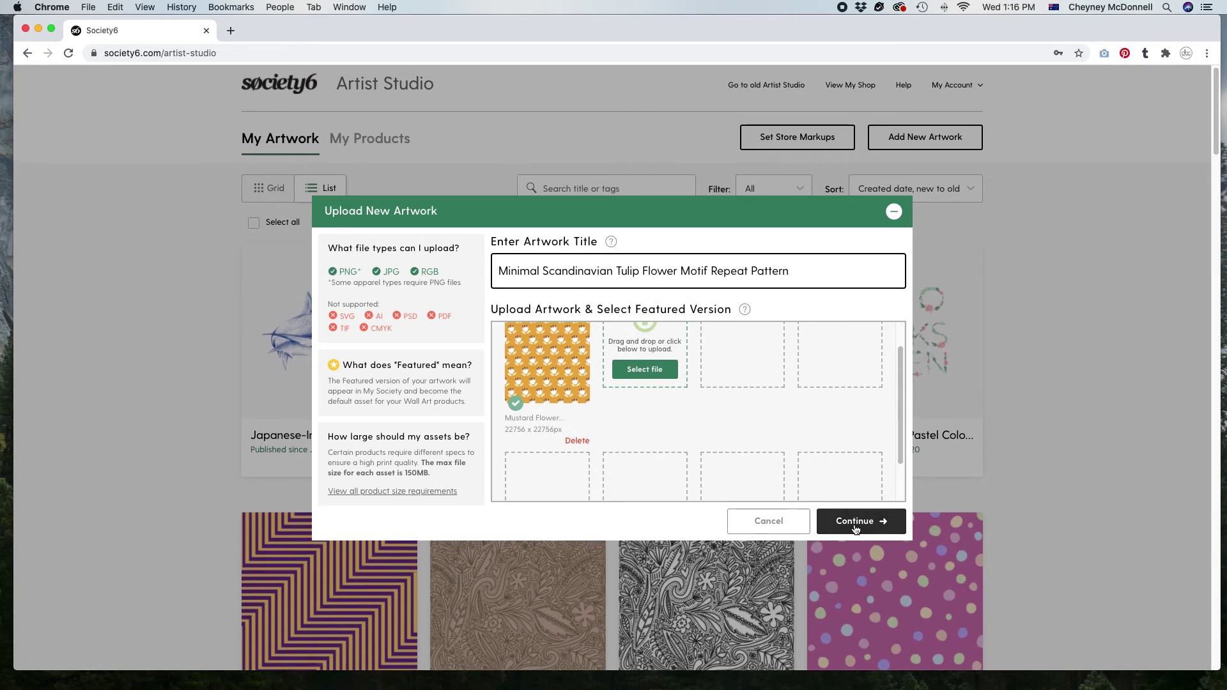
left_click(854, 521)
Step: Accept the artist agreement: confirm ownership rights, mark as not mature content, and save
left_click(496, 347)
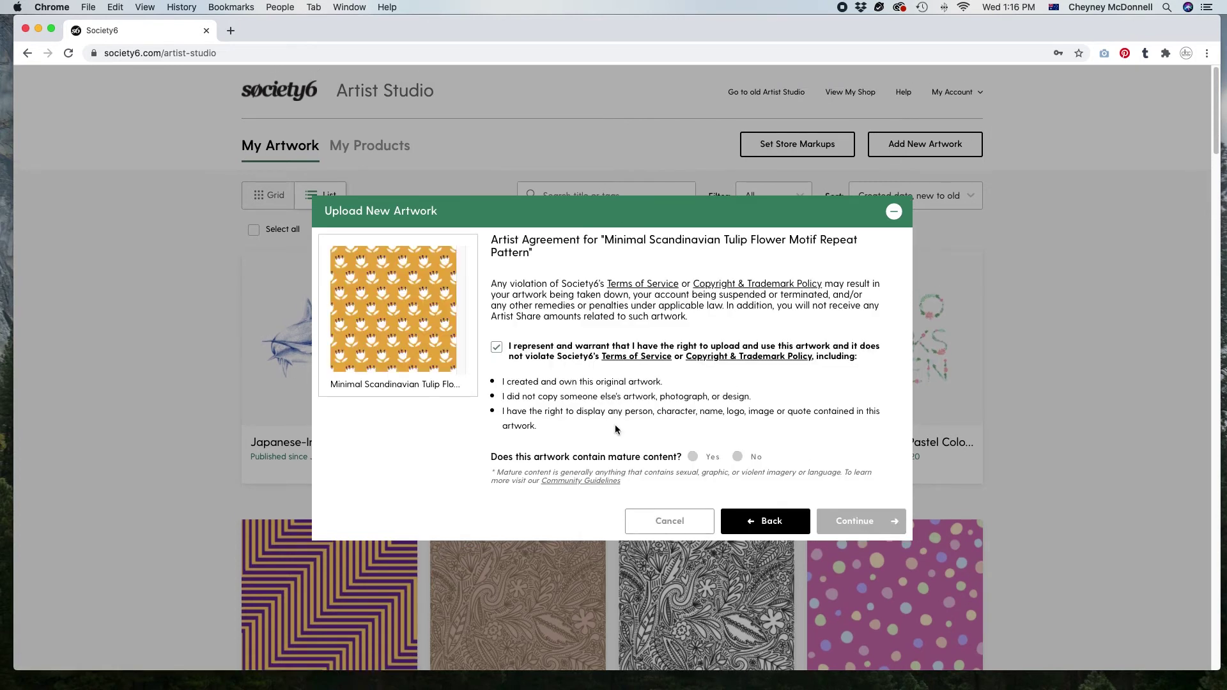
left_click(738, 457)
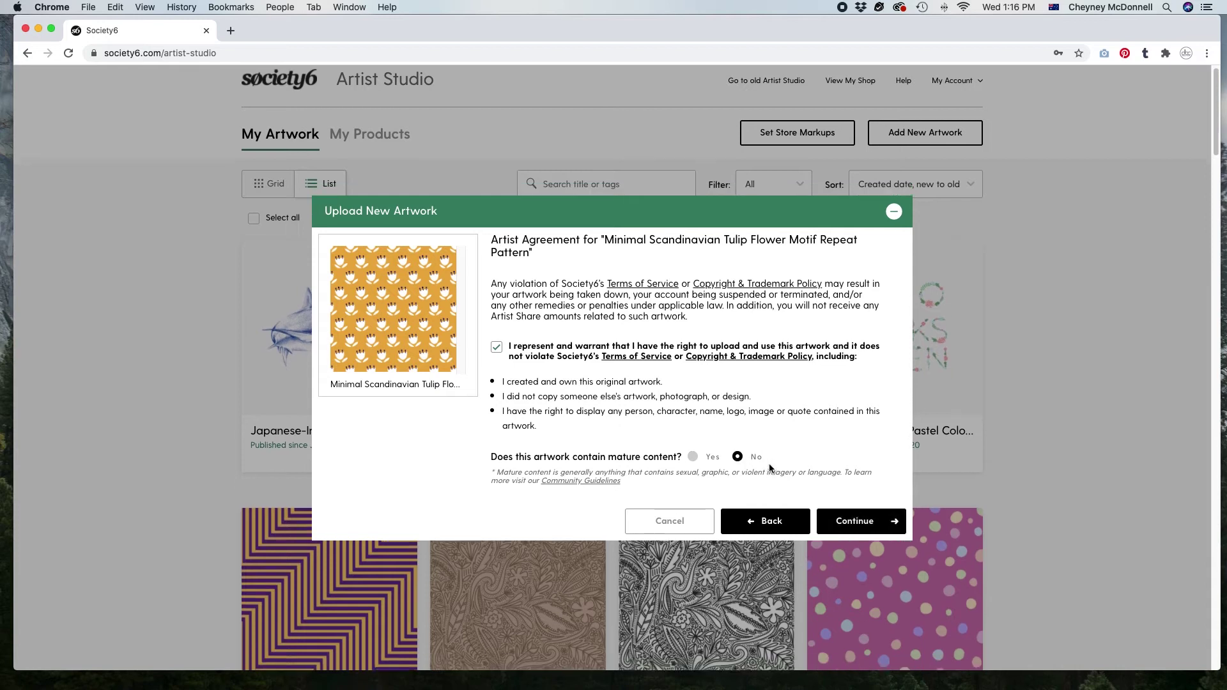
left_click(846, 522)
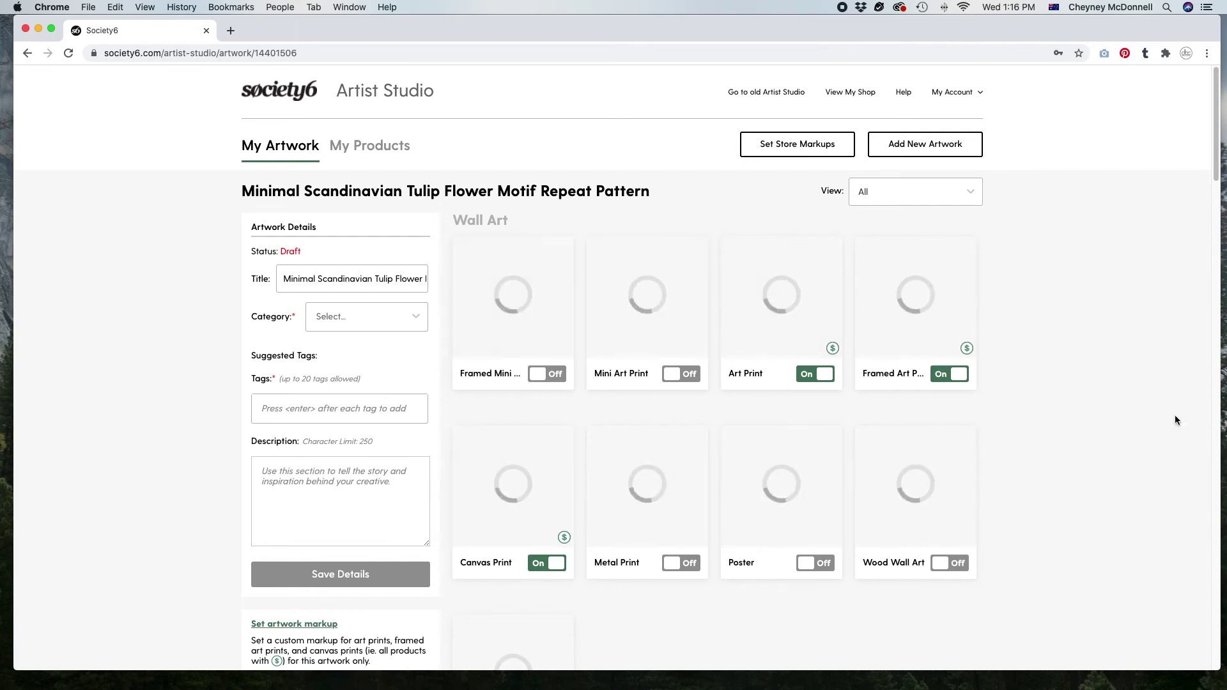
Step: Set the category to graphic design and add the suggested tags digital and pattern
left_click(419, 319)
left_click(333, 425)
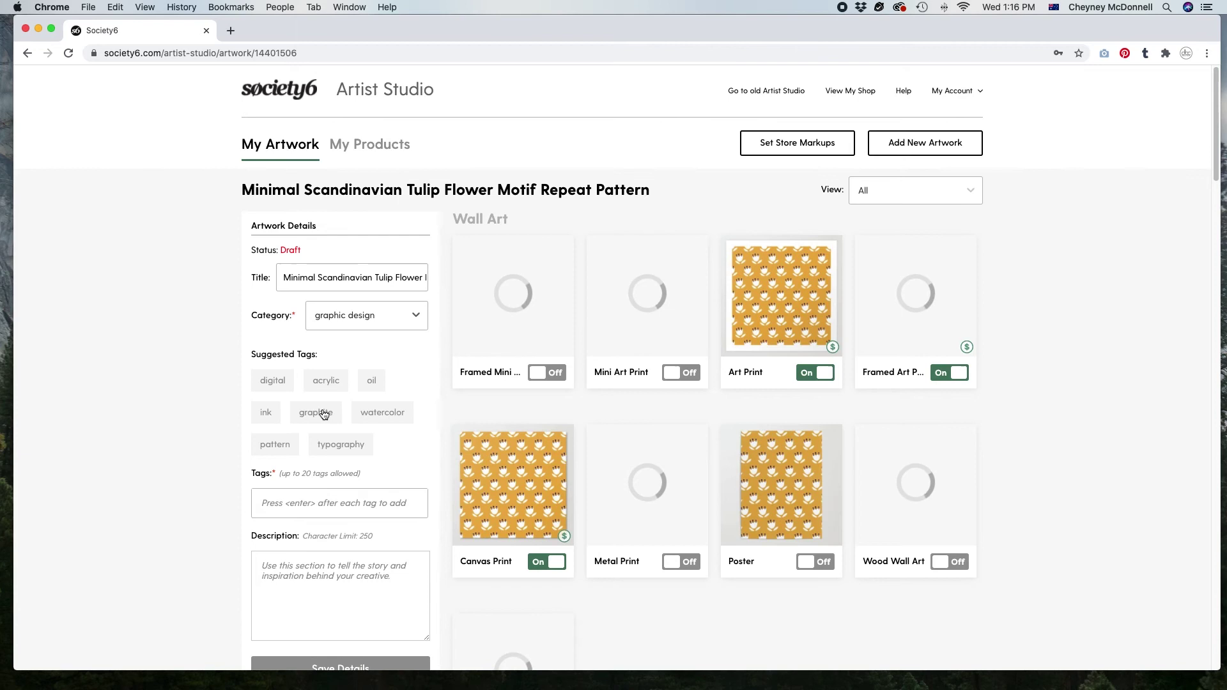
left_click(272, 381)
left_click(285, 450)
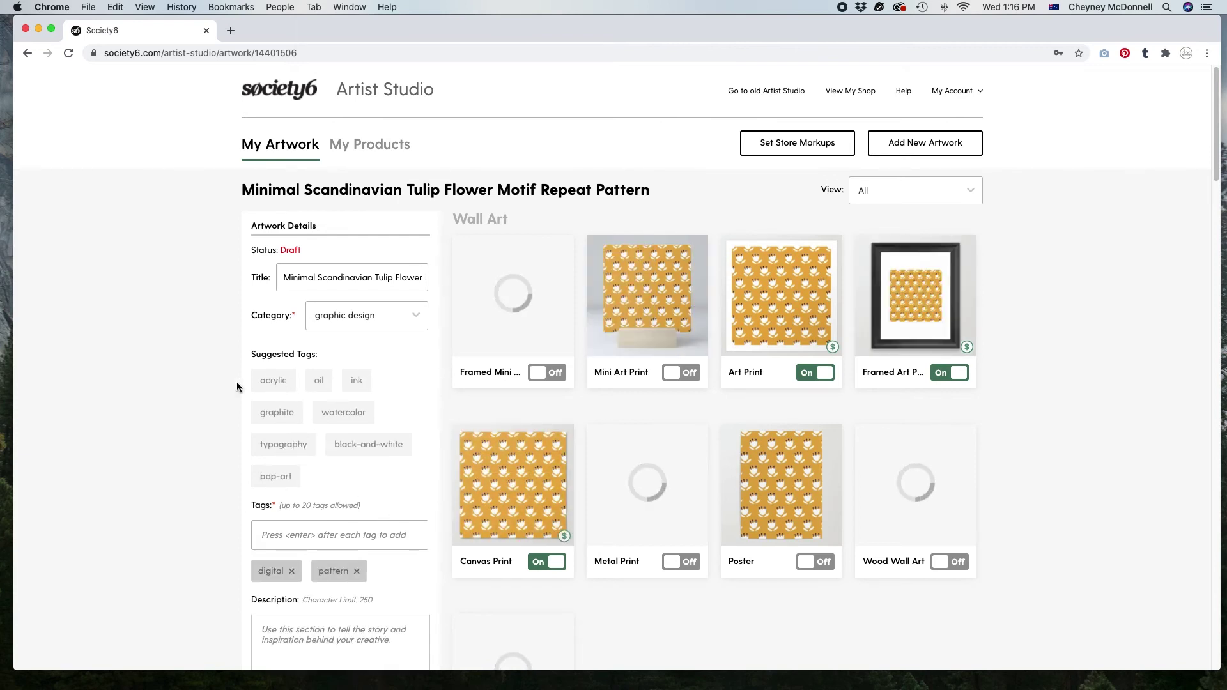
left_click(379, 535)
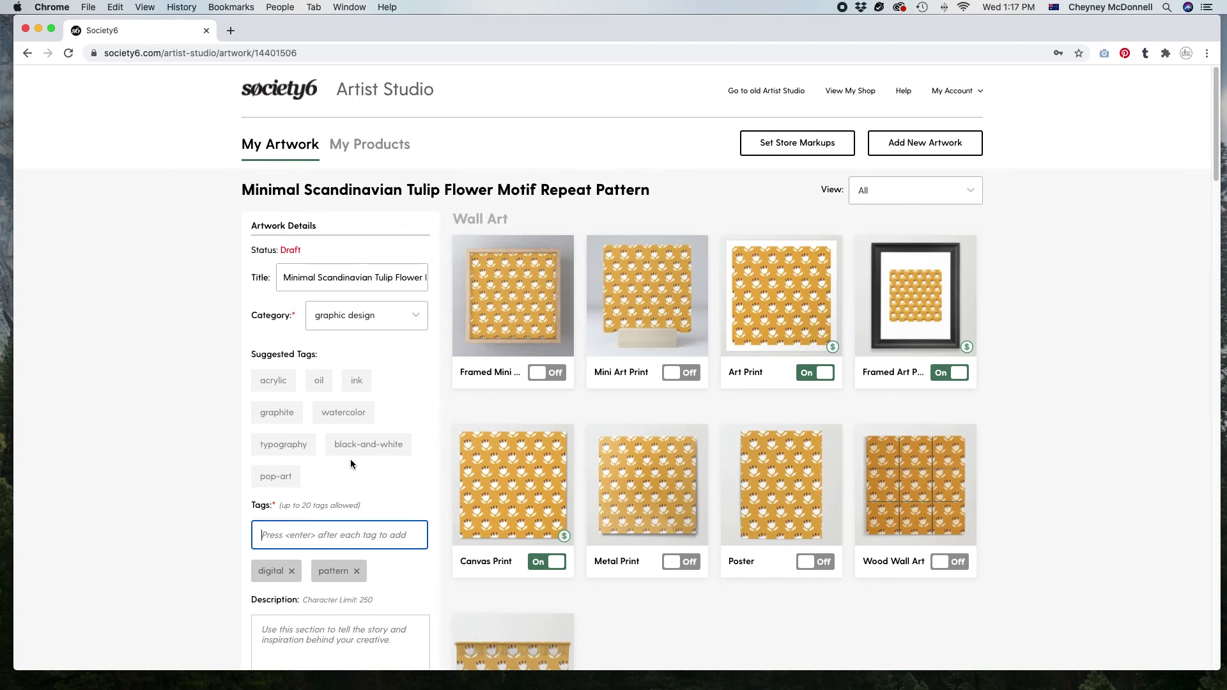
Step: Add the tags scandi style, scandivian, inspired, flower, floral and flowers
type("scandi style")
key("Return")
type("scandi")
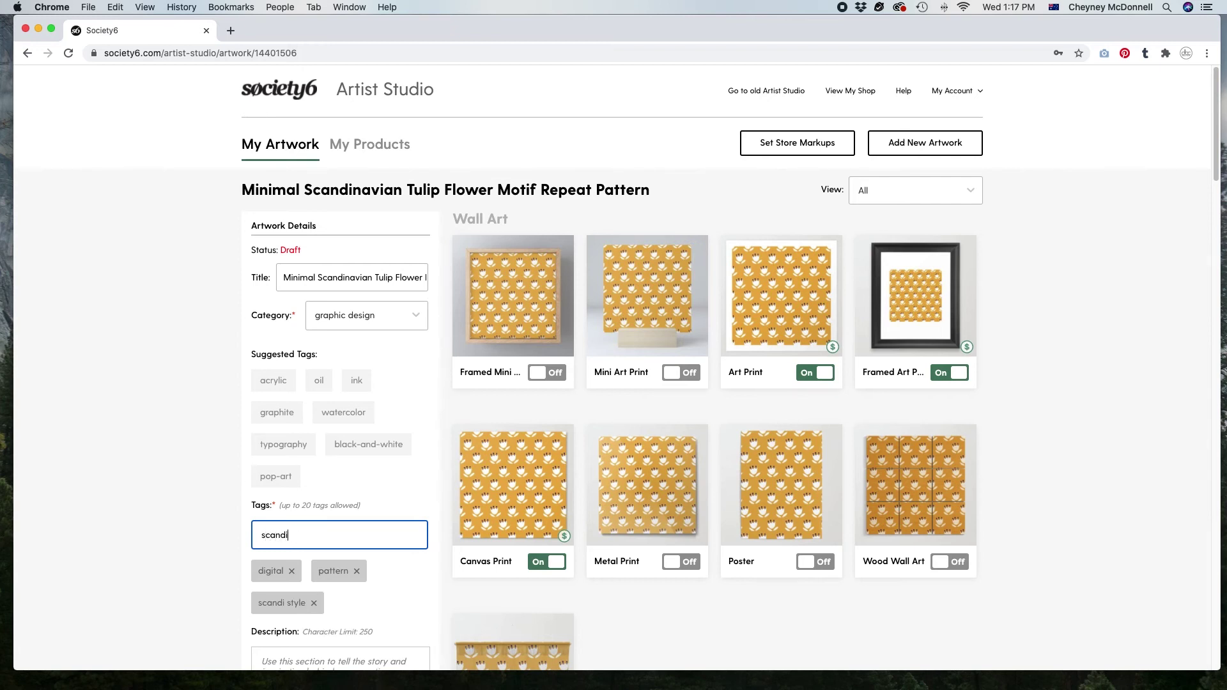
type("vian")
key("Return")
type("inspired")
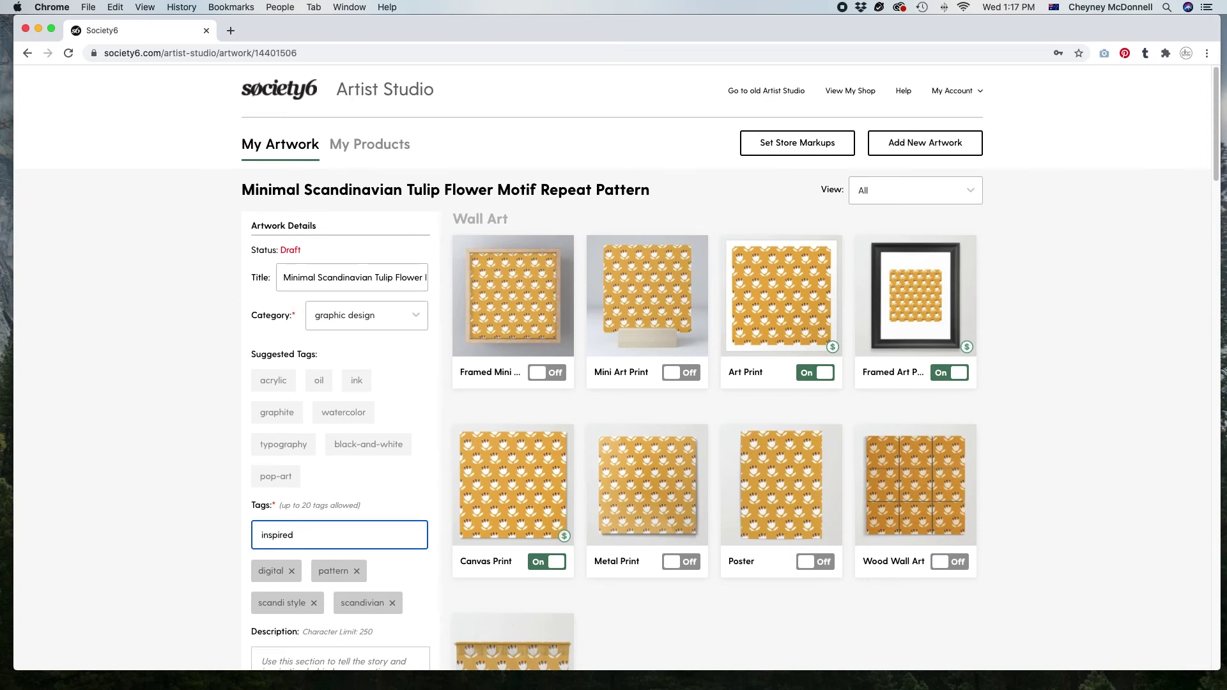
key("Return")
type("f")
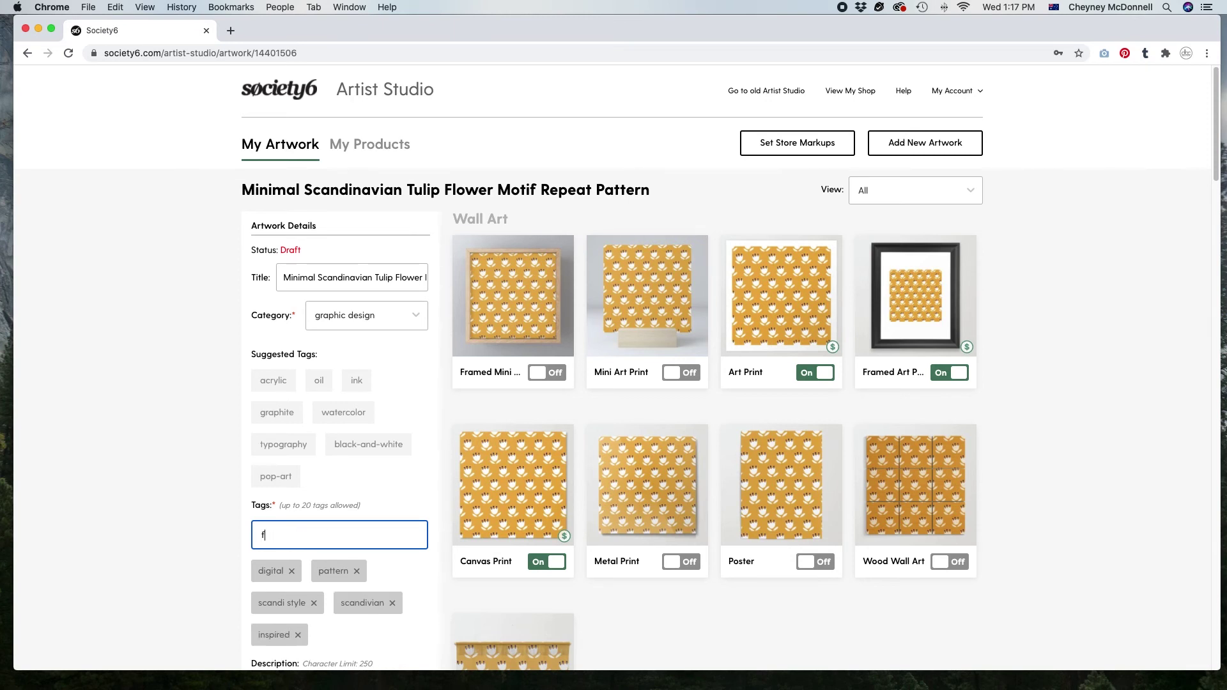
type("lower")
key("Return")
type("floral")
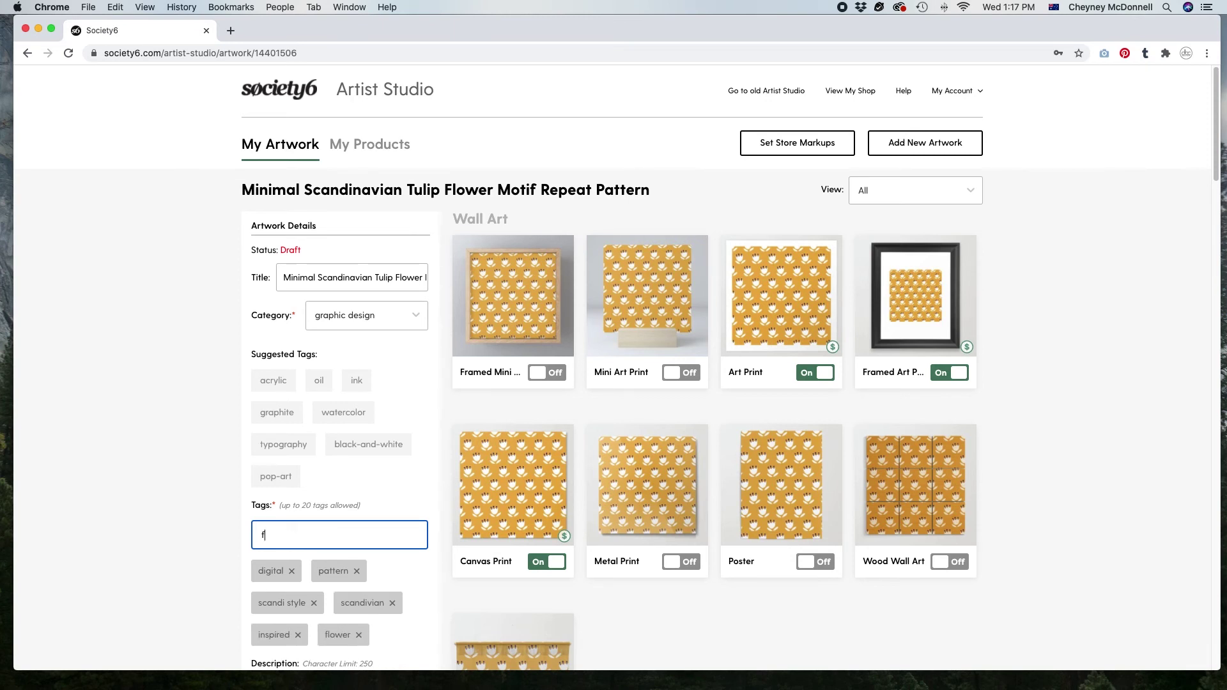
key("BackSpace")
key("BackSpace")
key("BackSpace")
key("BackSpace")
key("BackSpace")
key("BackSpace")
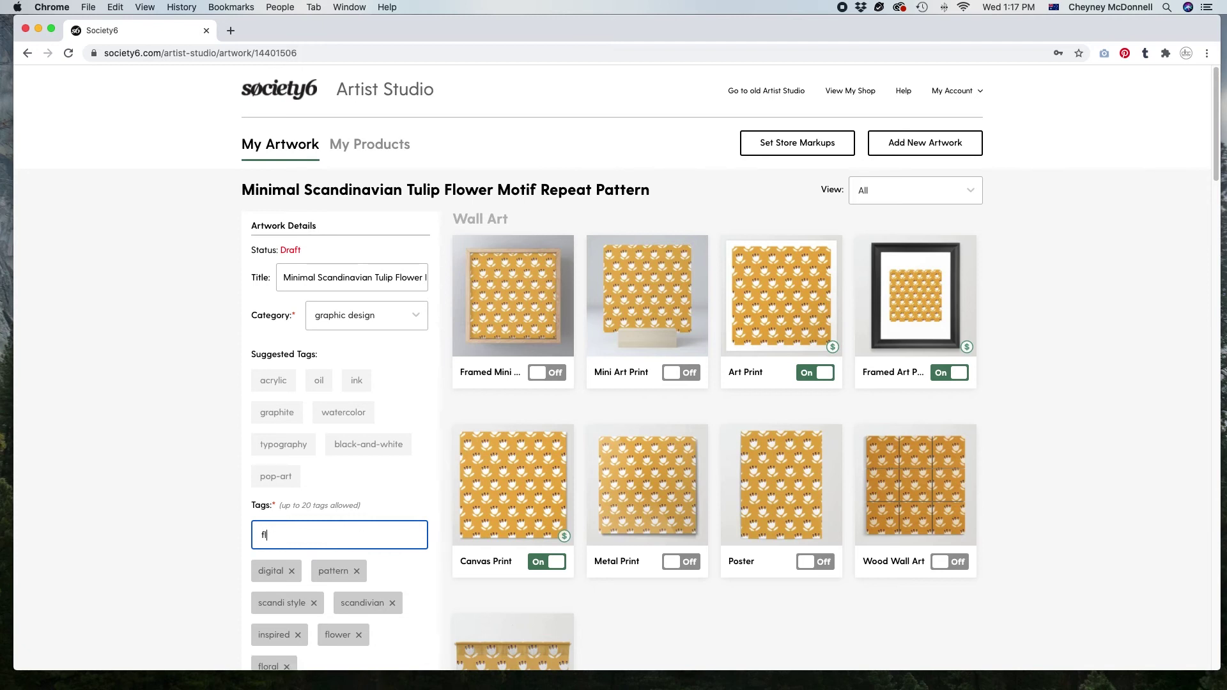
type("flowers")
key("Return")
Step: Add the tags mustard, minimal, aesthetic, contemporary, bright and home decor
scroll(512, 358, "down", 3)
type("mustard")
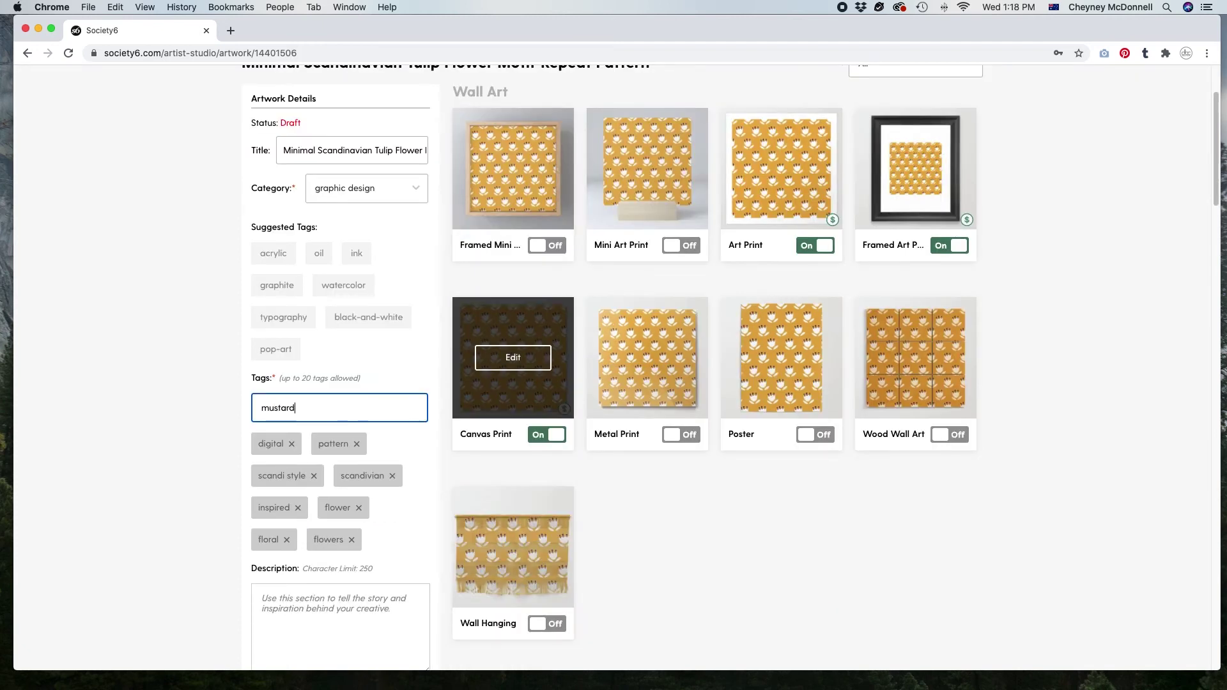
key("Return")
type("minimal")
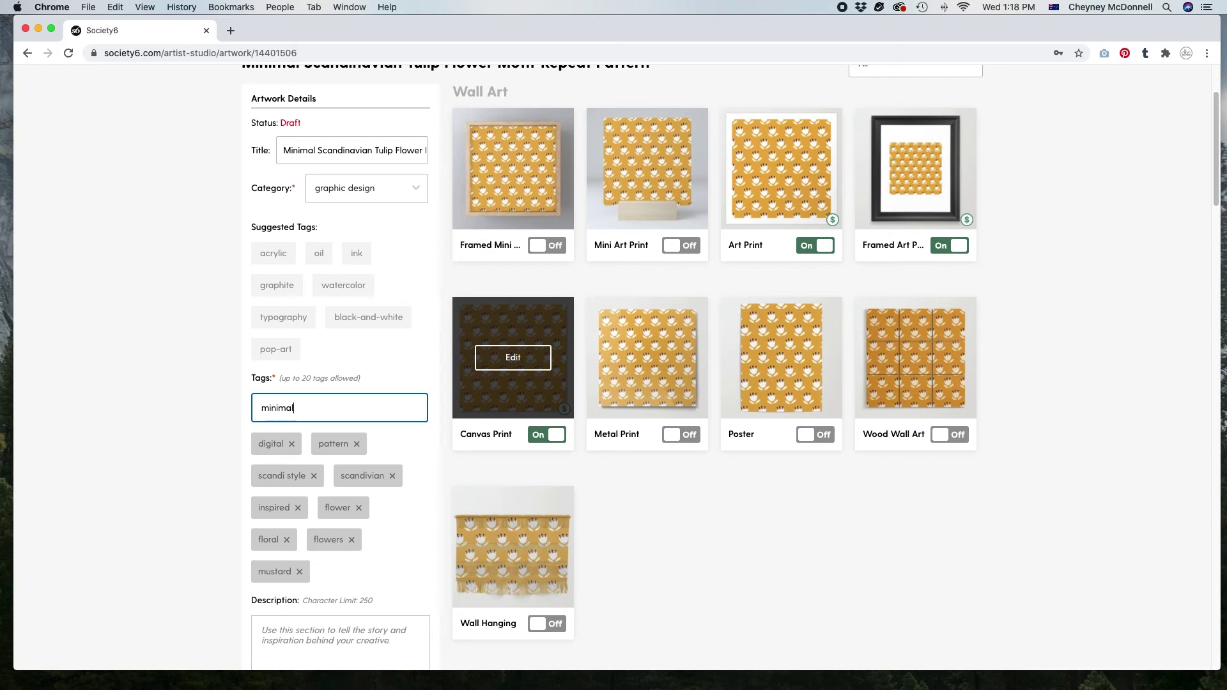
key("Return")
type("aes")
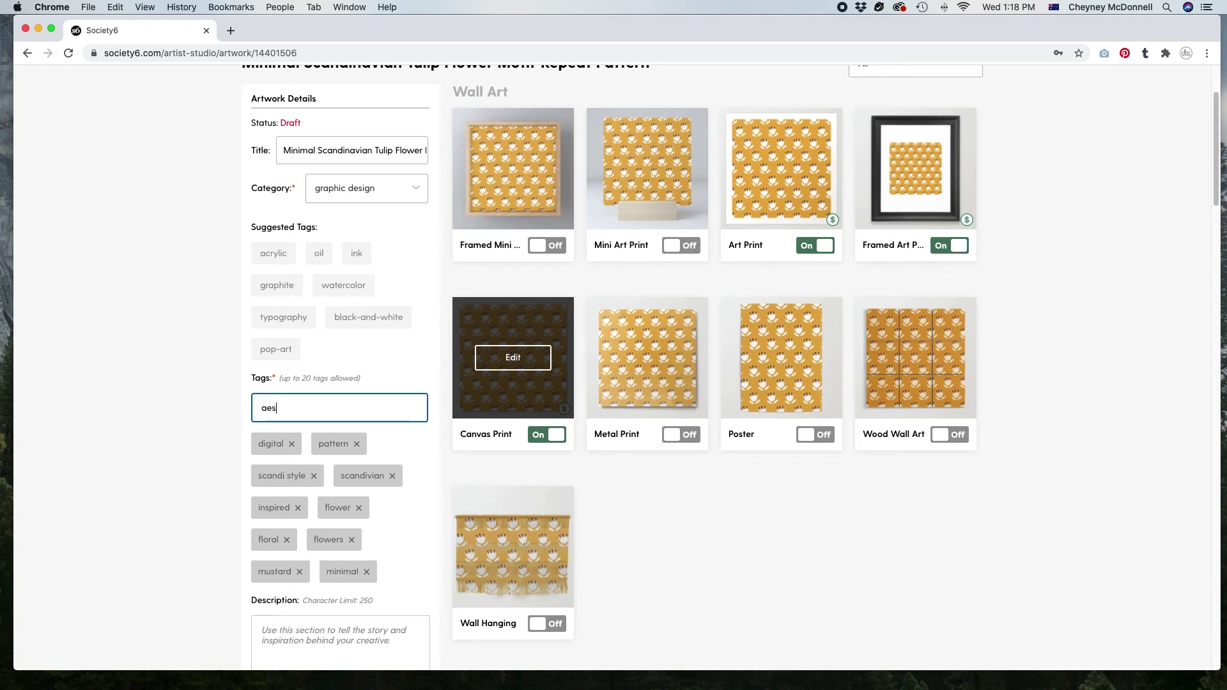
type("thetic")
key("Return")
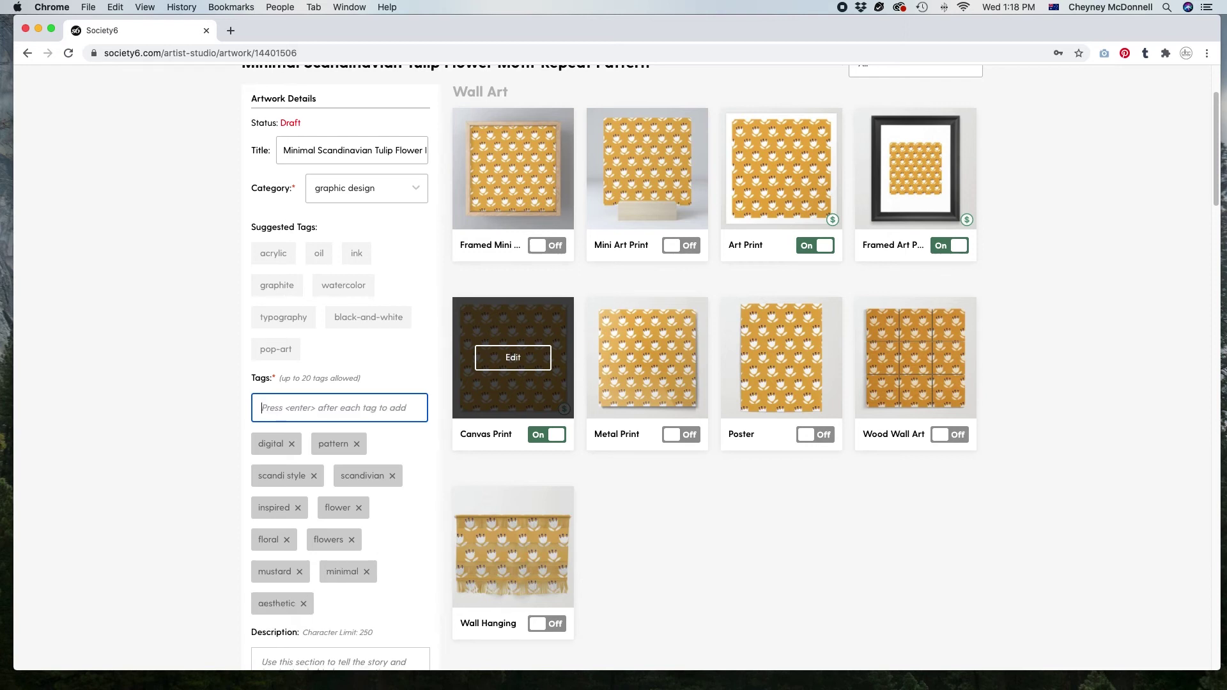
type("contemporary")
key("Return")
type("b")
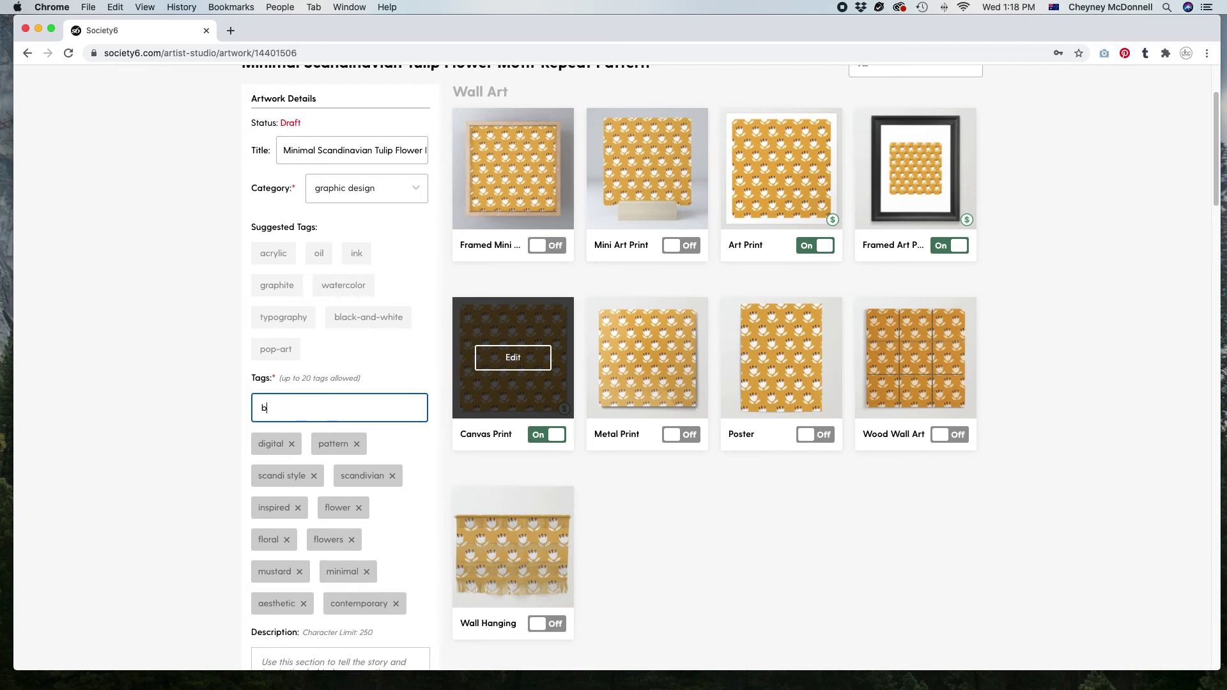
type("right")
key("Return")
type("home decor")
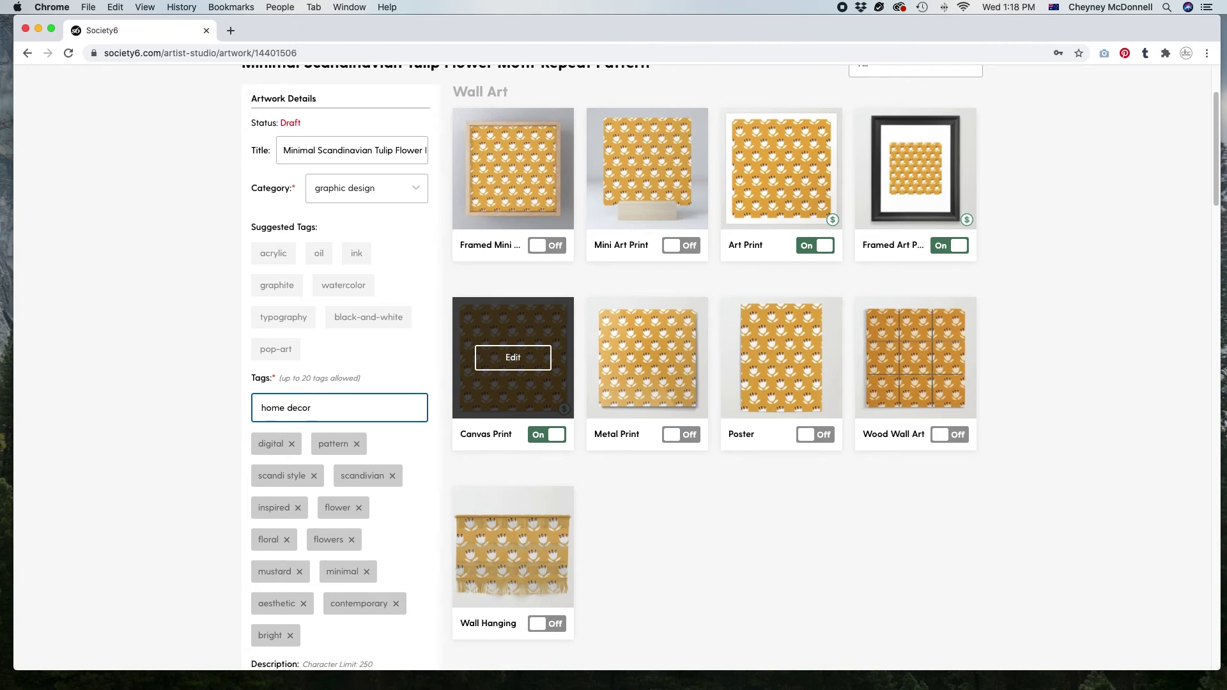
key("Return")
Step: Add the tags drawing, illustration, modern, wall art, retro and seamless pattern
scroll(690, 386, "down", 2)
scroll(718, 369, "up", 3)
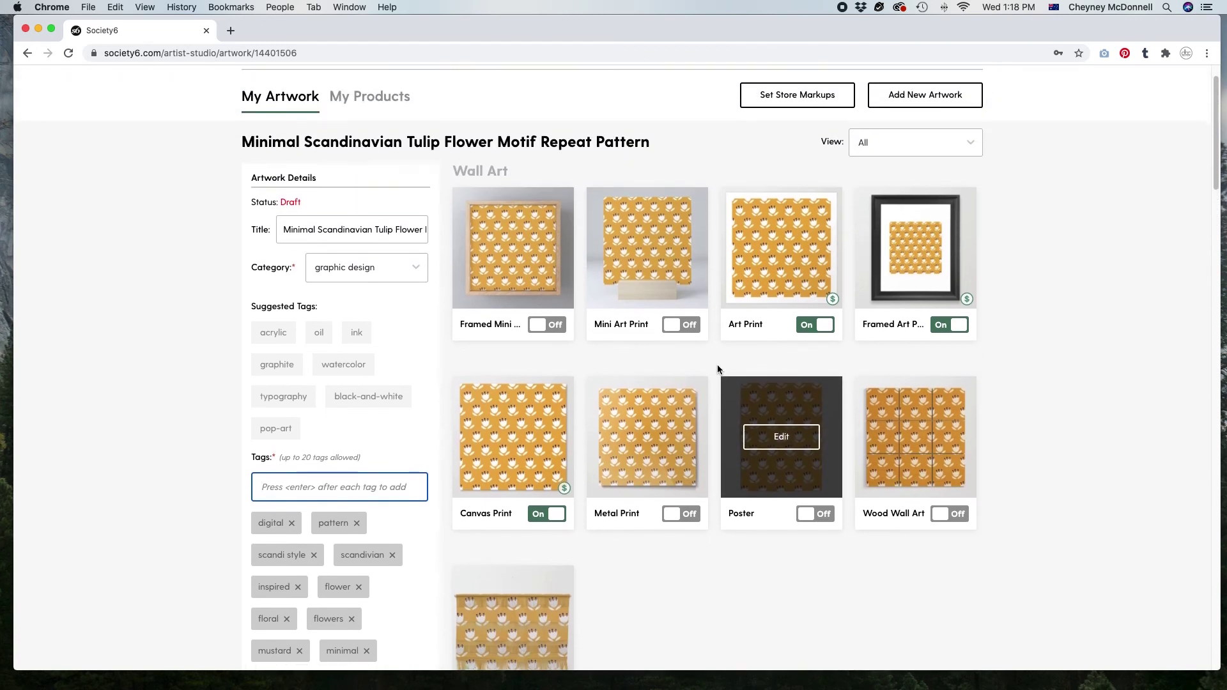
scroll(717, 370, "up", 1)
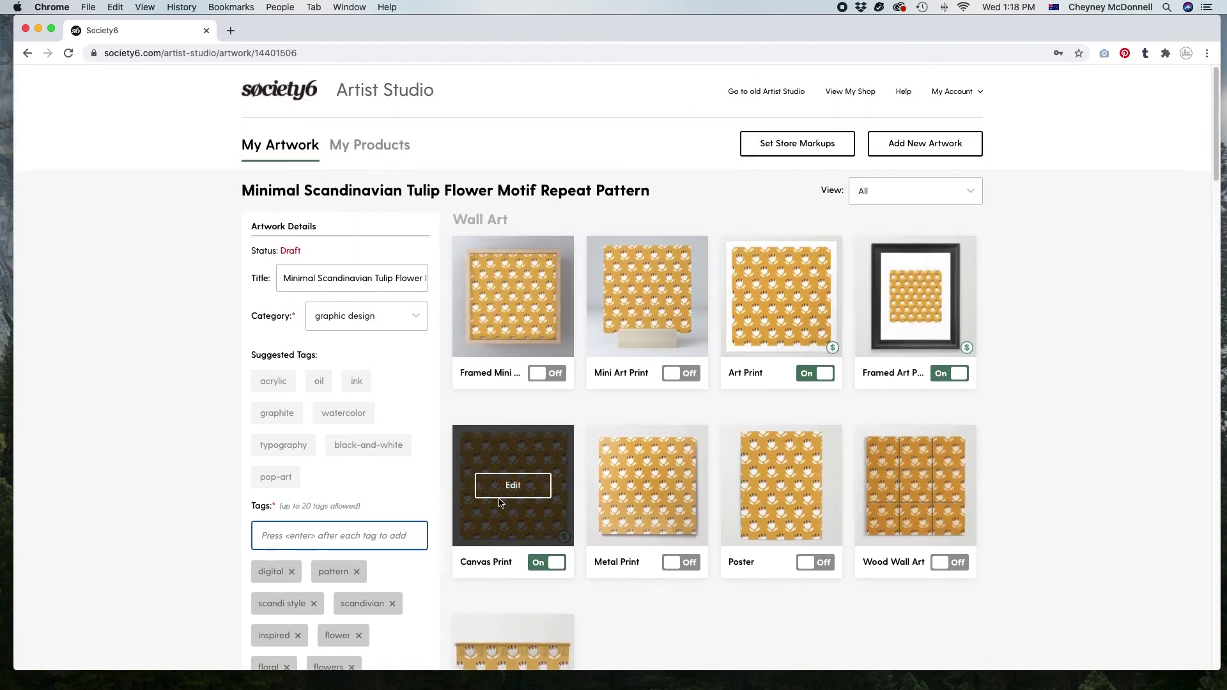
scroll(381, 482, "down", 2)
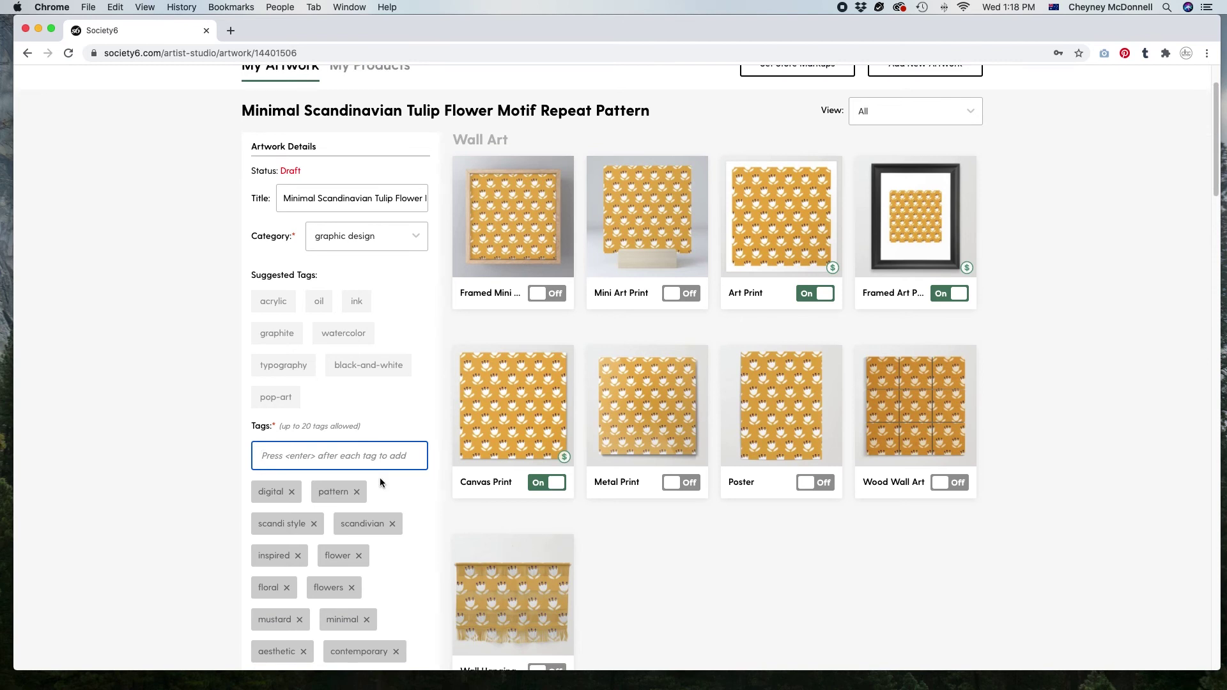
type("drawing")
key("Return")
type("illustration")
key("Return")
scroll(429, 373, "down", 5)
type("mode")
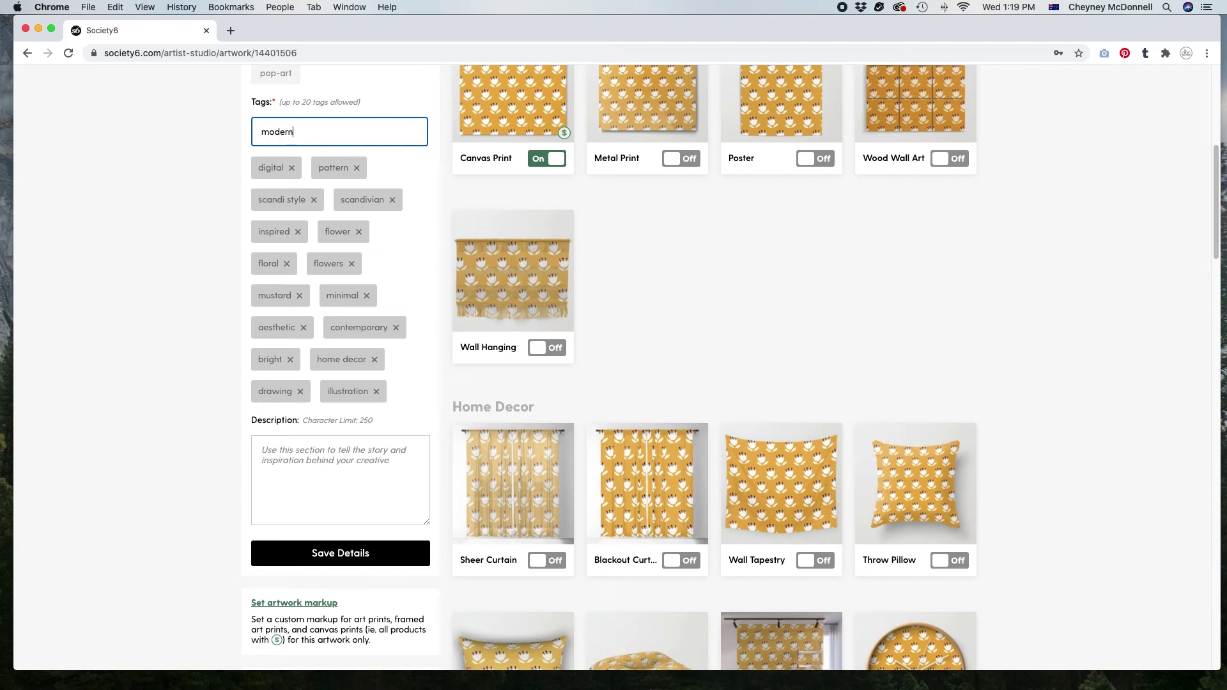
type("rn")
key("Return")
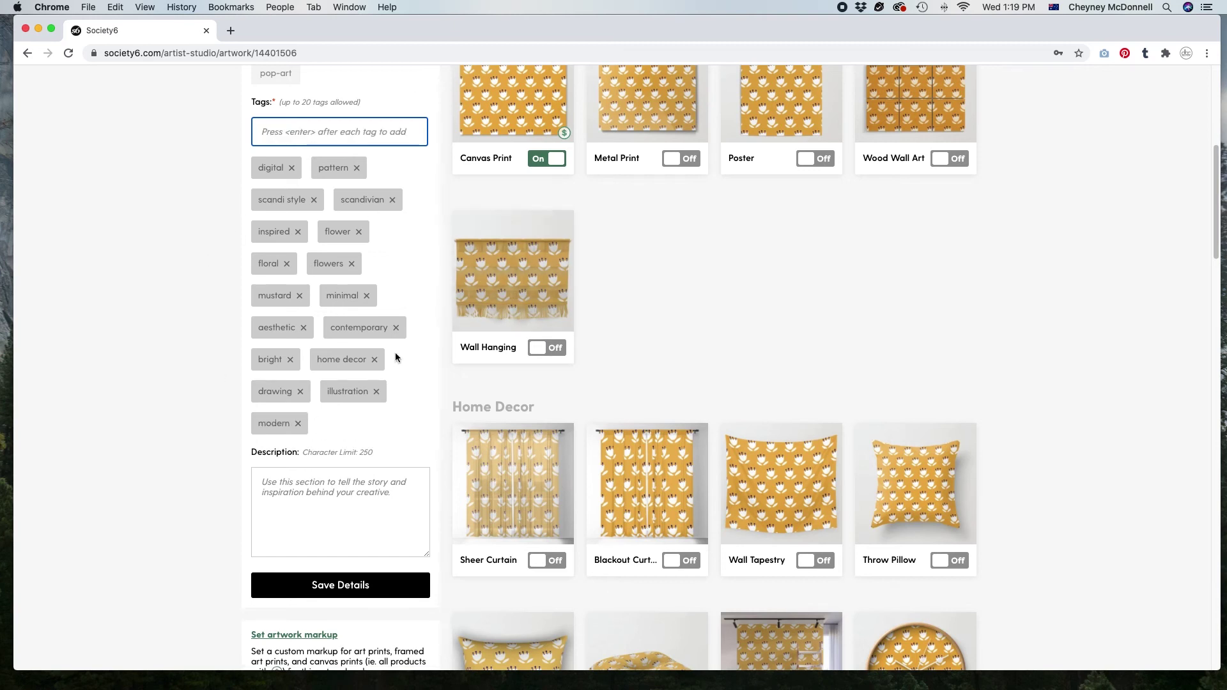
scroll(395, 356, "up", 1)
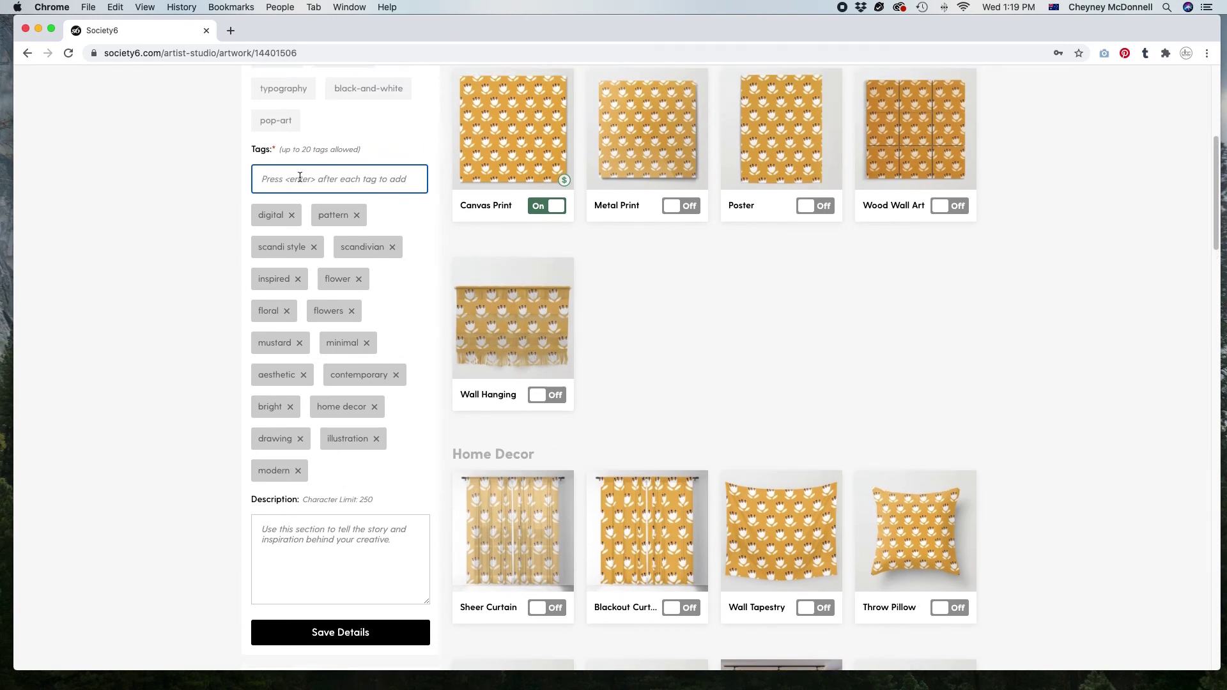
type("wall art")
key("Return")
type("retro")
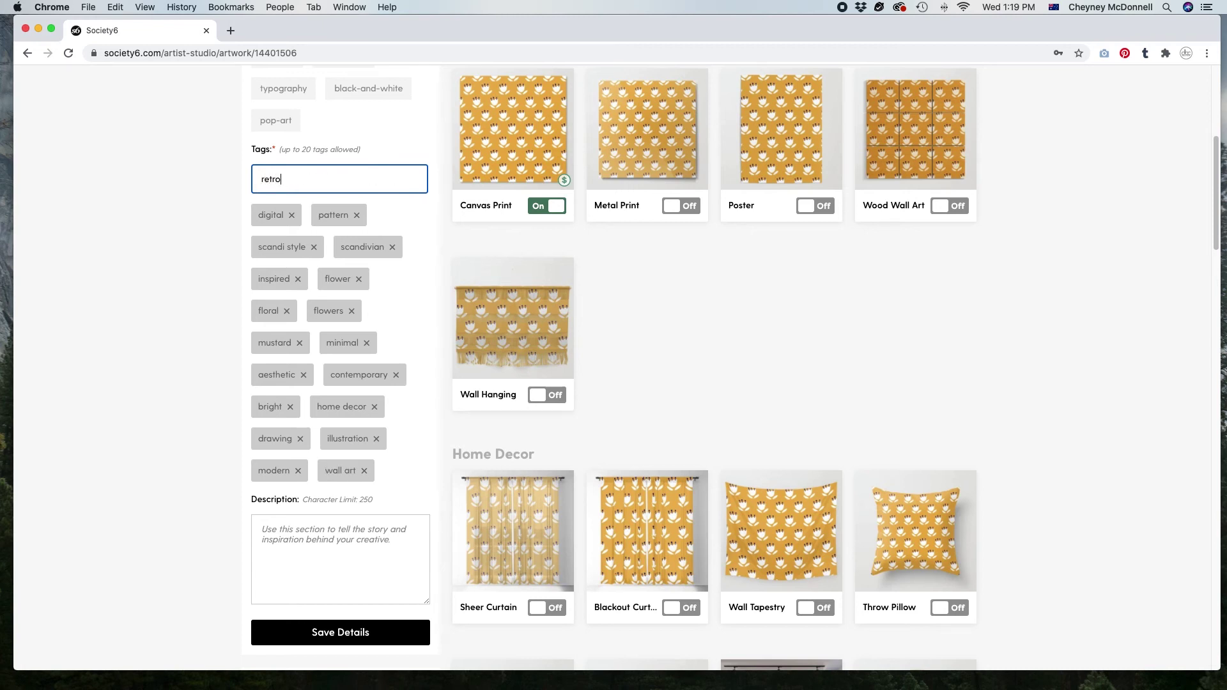
key("Return")
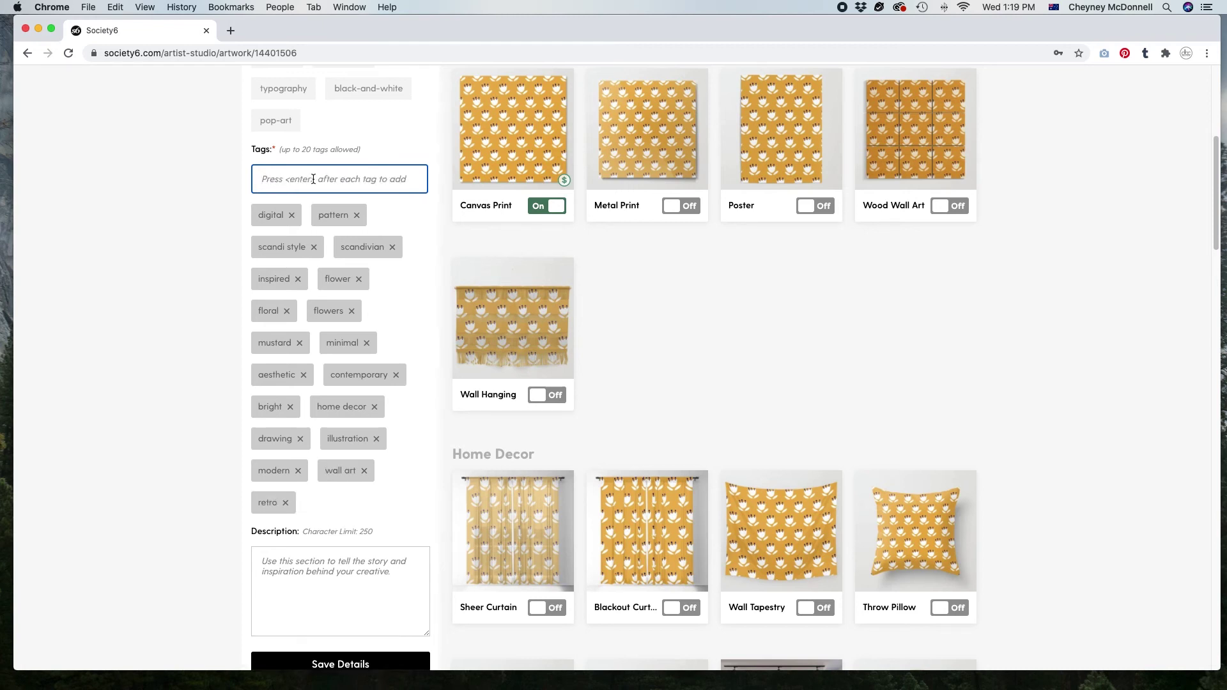
scroll(321, 185, "up", 1)
type("seaml")
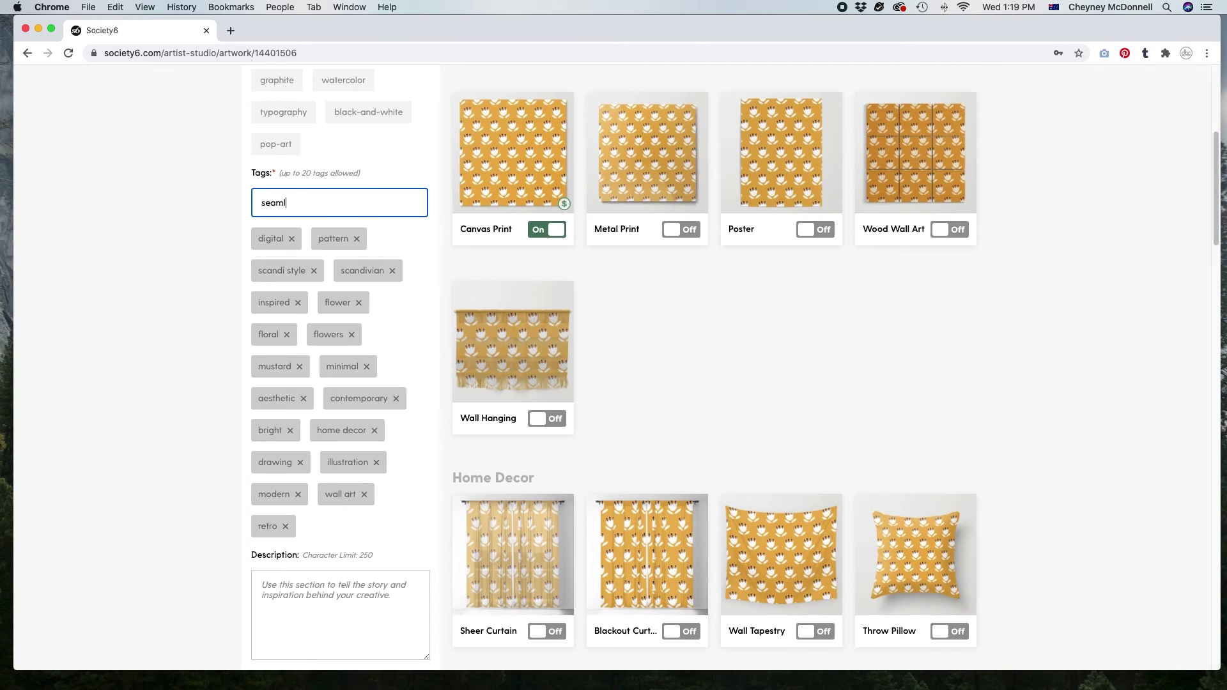
type("ess pattern")
key("Return")
scroll(329, 256, "up", 3)
Step: Copy the artwork title into the Description box and append 'Inspired'
left_click(329, 136)
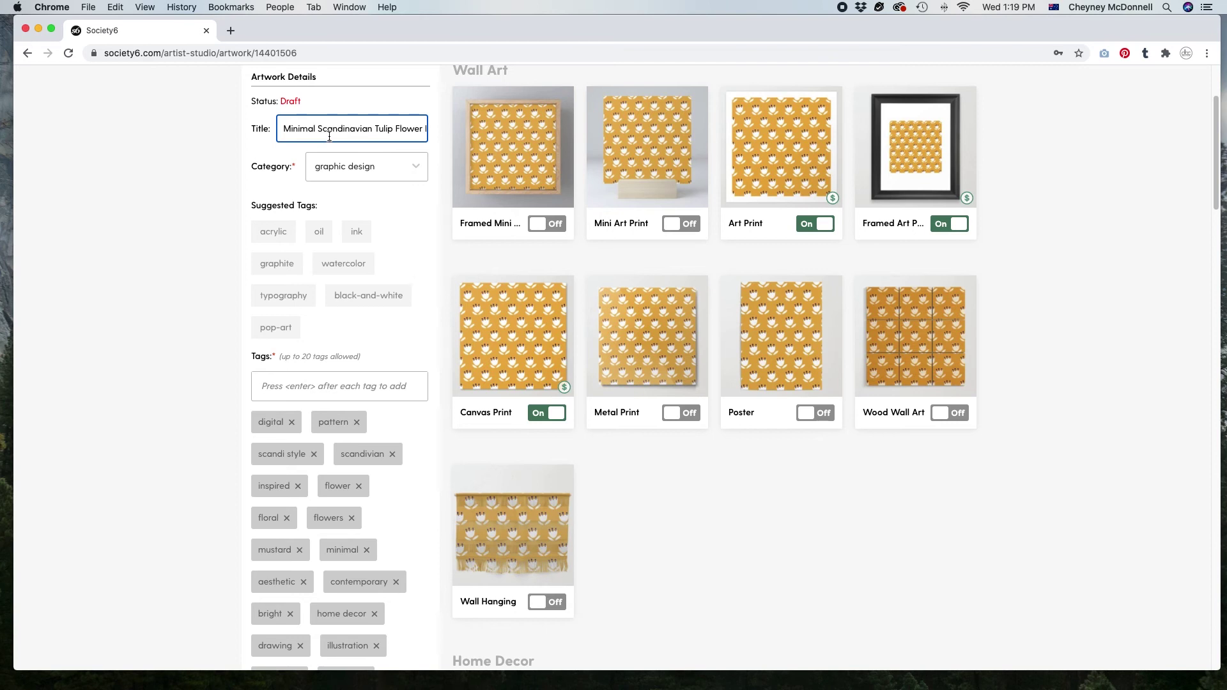
key("super+a")
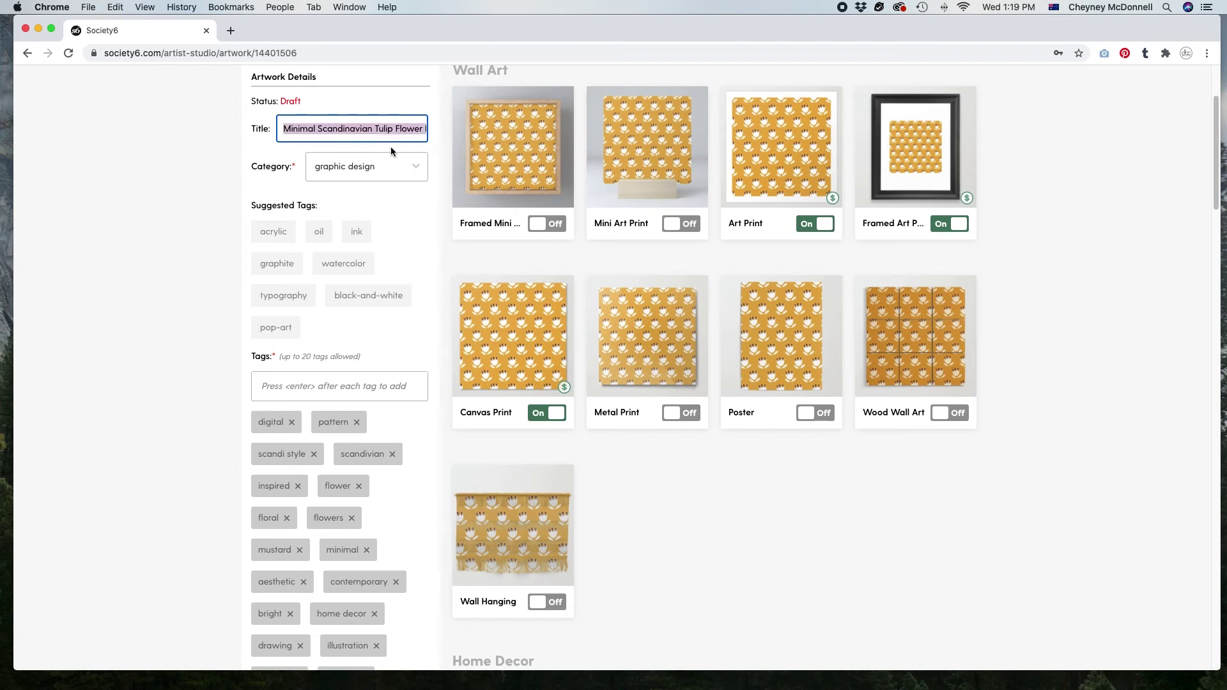
scroll(432, 212, "down", 5)
left_click(379, 464)
type("Minimal Scandinavian Tulip Flower Motif Repeat Pattern")
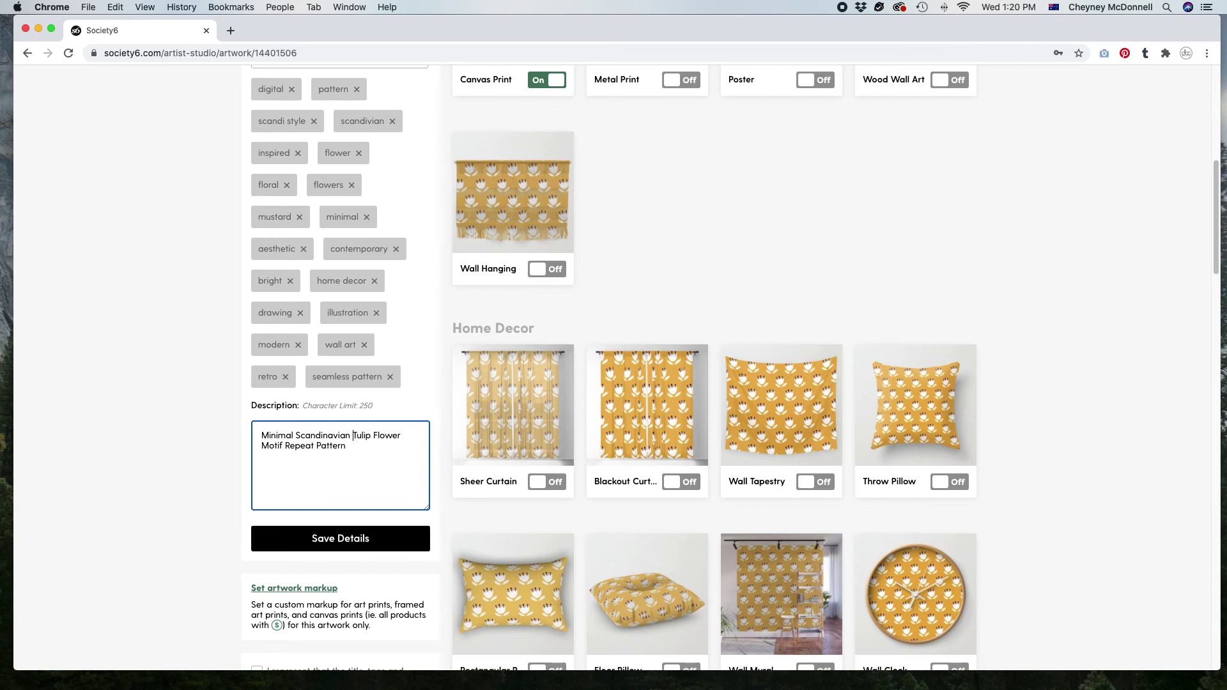
type("Inspired")
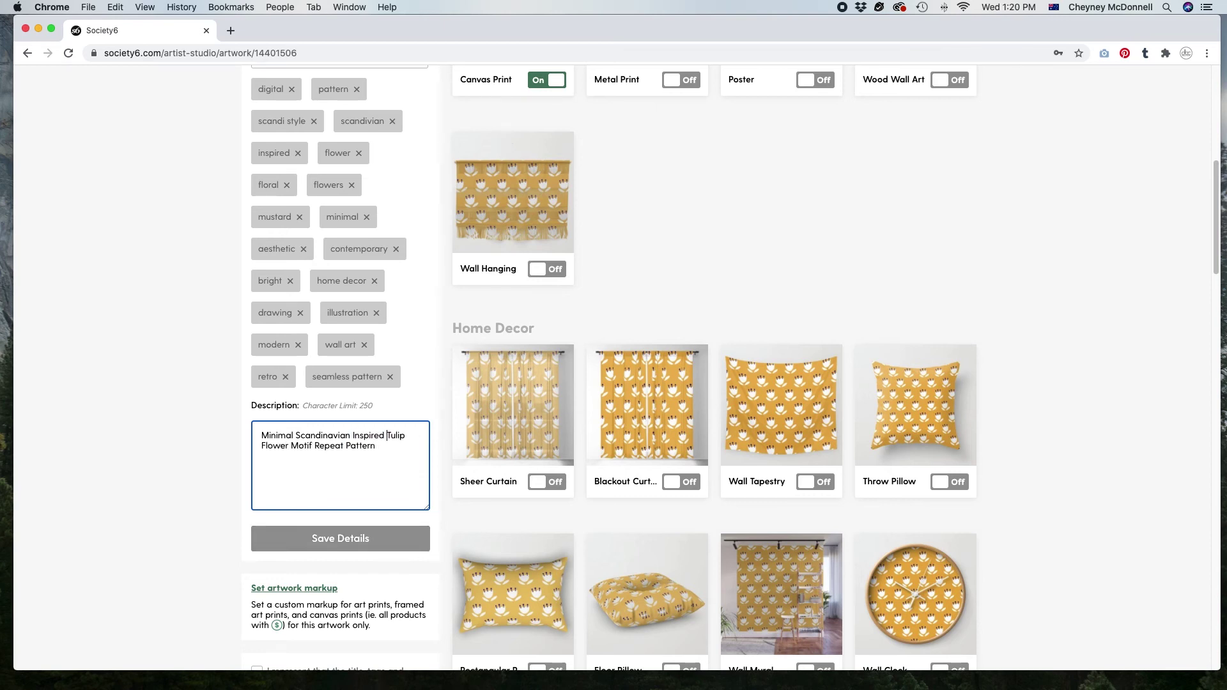
Step: Fix the description wording to 'Scandinavian-inspired' with lowercase 'flower'
left_click(355, 435)
key("BackSpace")
type("i")
left_click(307, 446)
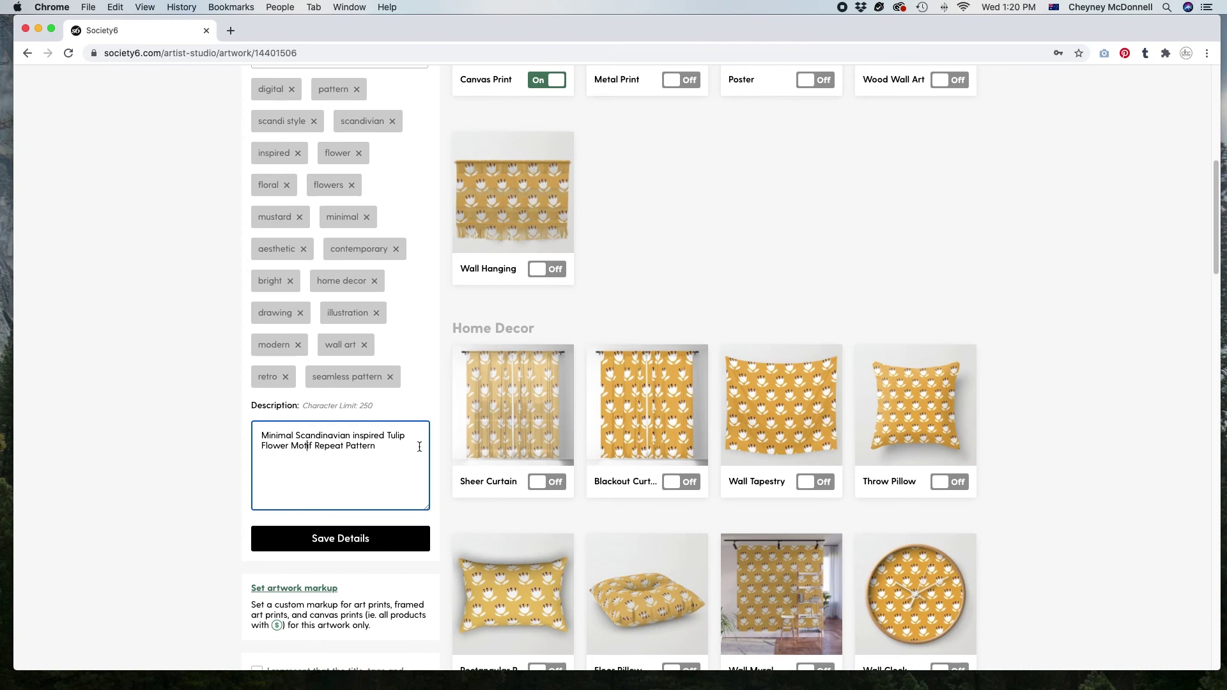
left_click(419, 447)
key("BackSpace")
type("-")
left_click(291, 446)
type("f")
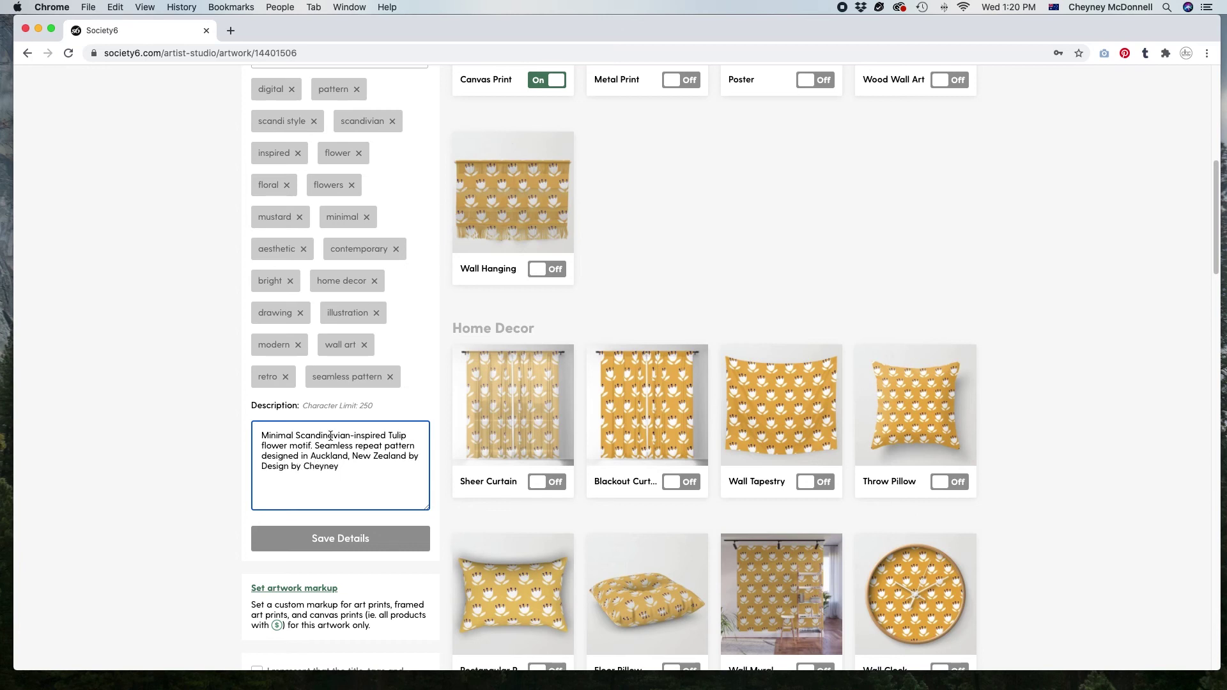
scroll(424, 425, "up", 7)
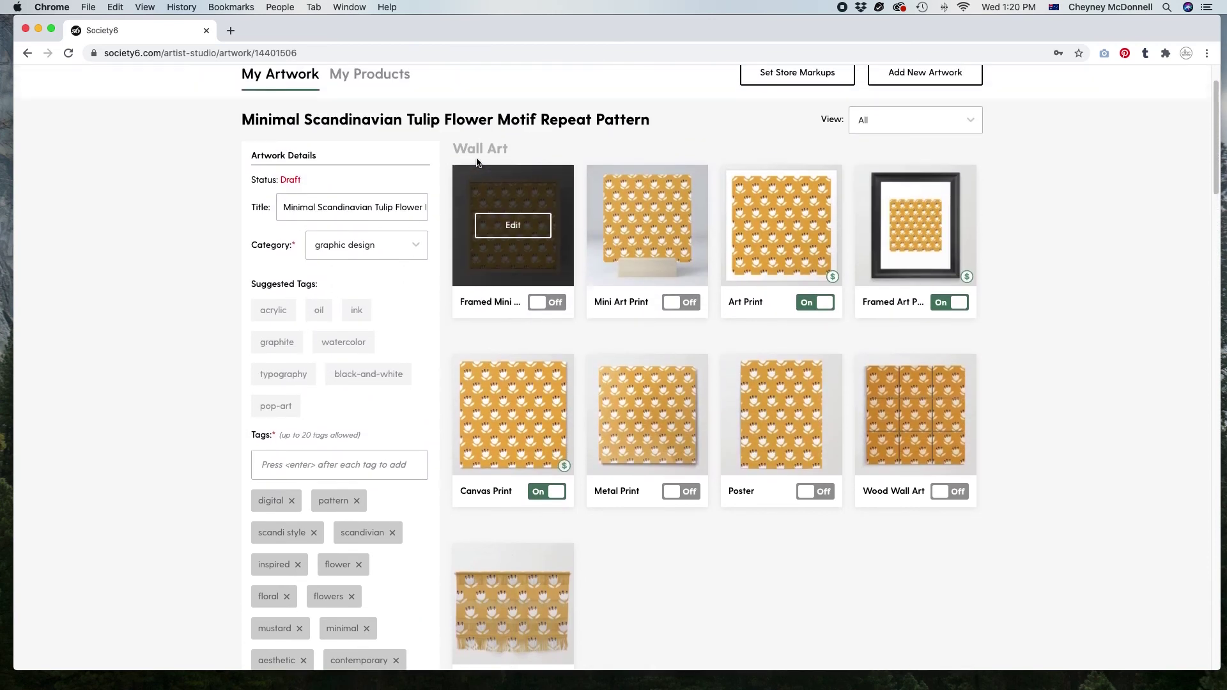
Step: Save the edited description with Save Details
scroll(538, 262, "down", 8)
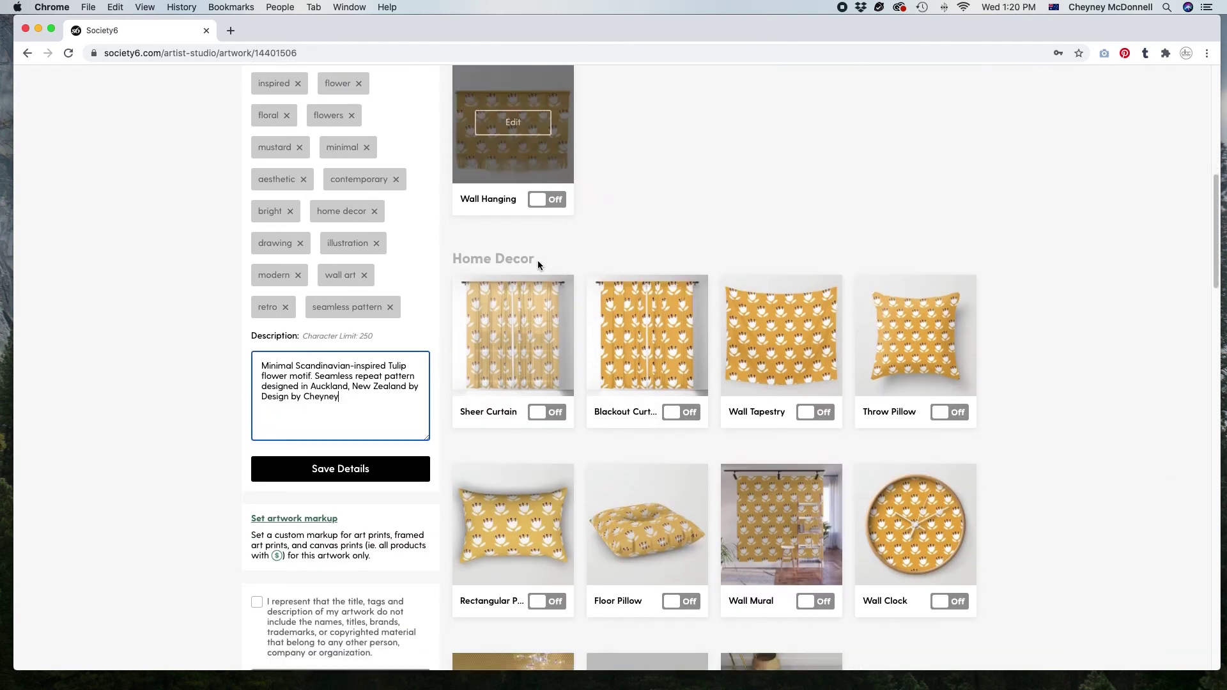
scroll(538, 260, "down", 3)
left_click(363, 312)
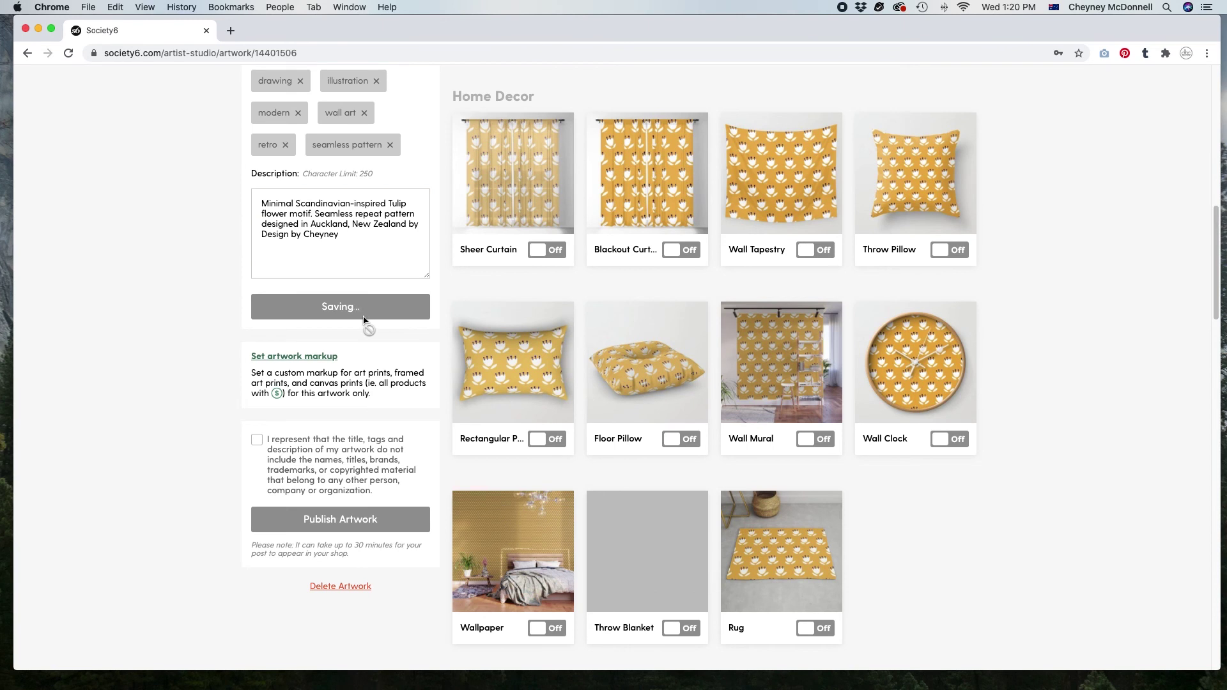
scroll(266, 363, "down", 2)
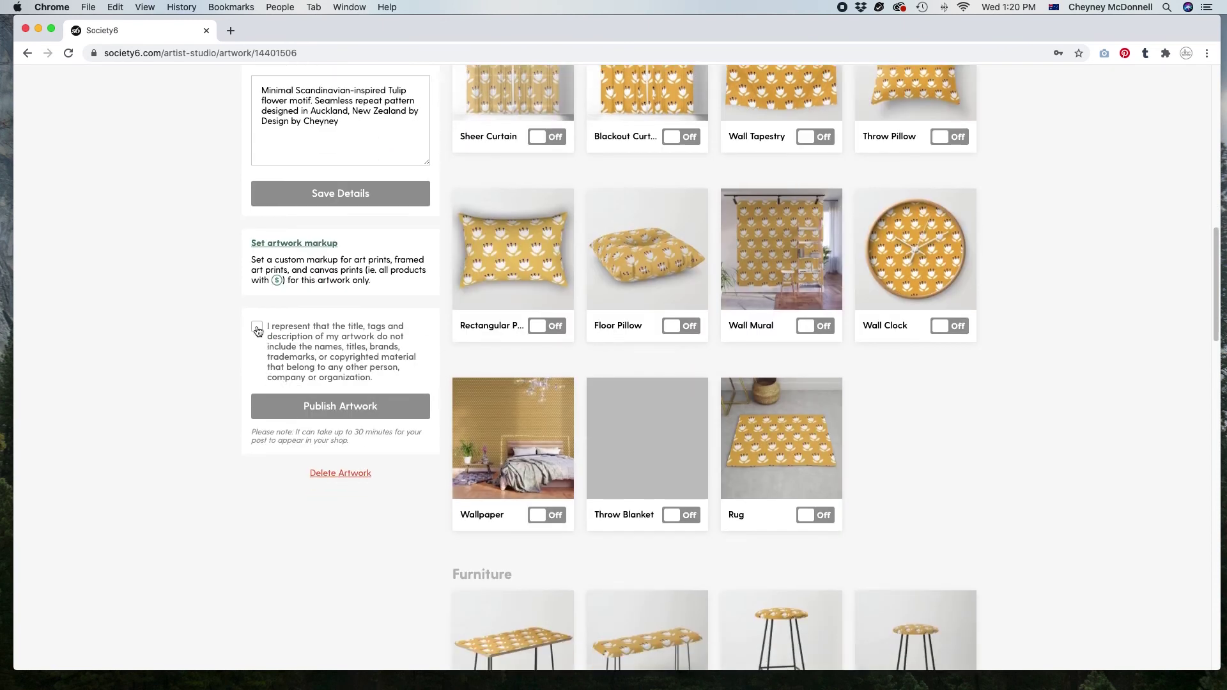
scroll(604, 347, "up", 12)
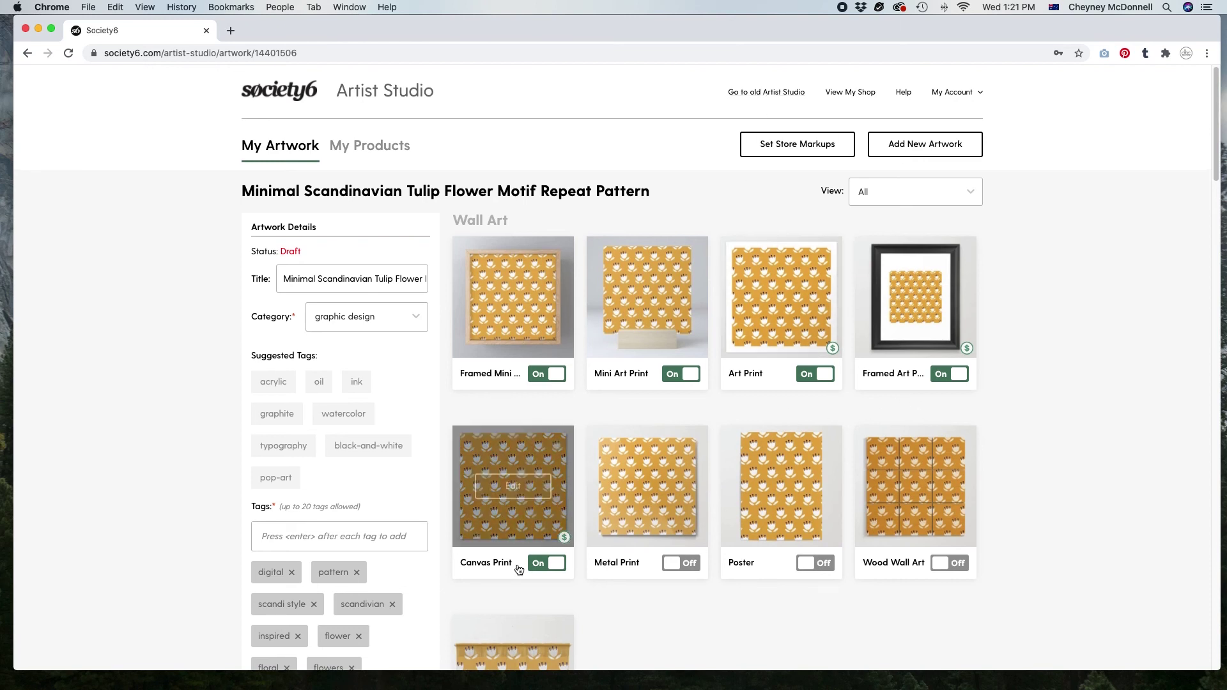
Step: Switch on Metal Print, Poster, Wall Hanging, Sheer and Blackout Curtains, Throw Pillow, Wall Mural, rectangular pillow
left_click(681, 563)
left_click(832, 566)
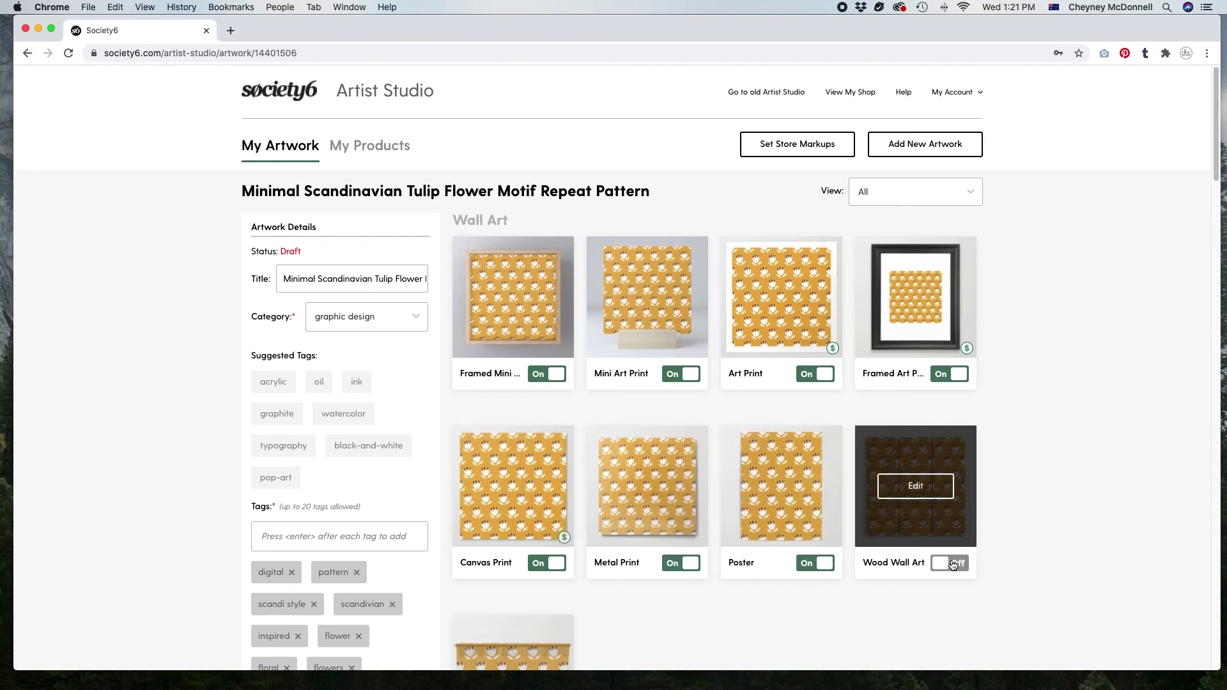
scroll(766, 544, "down", 4)
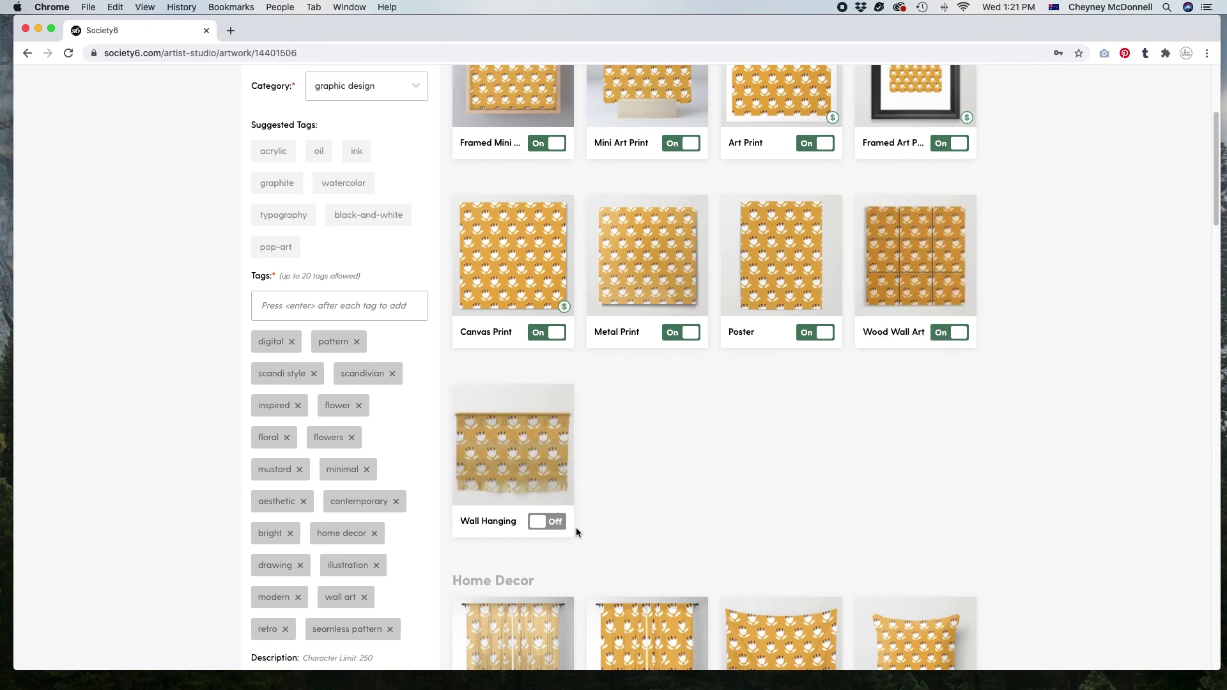
left_click(553, 522)
scroll(736, 489, "down", 3)
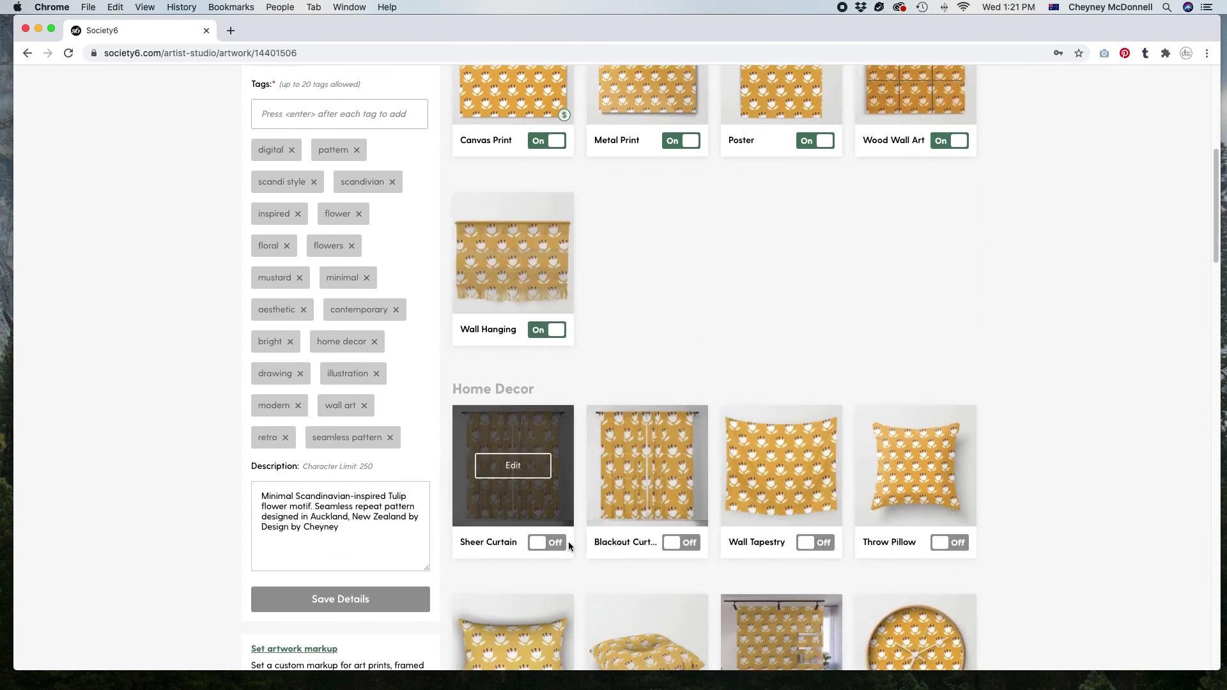
left_click(547, 543)
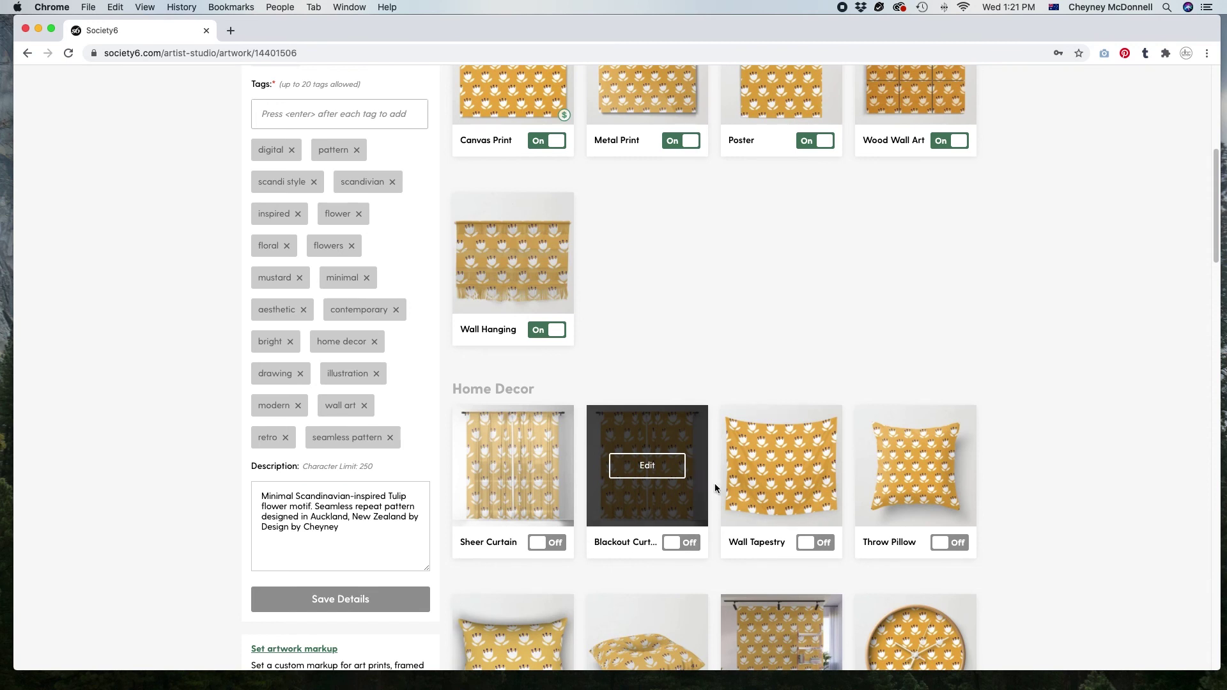
scroll(714, 488, "down", 2)
left_click(547, 410)
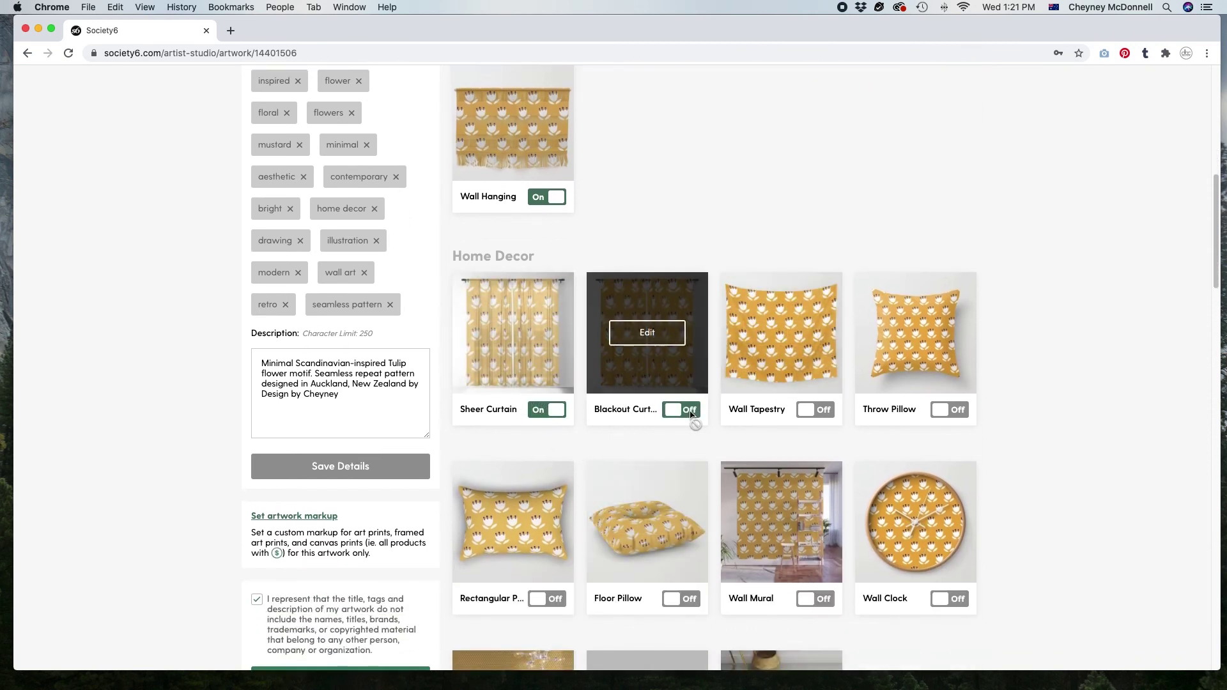
left_click(950, 410)
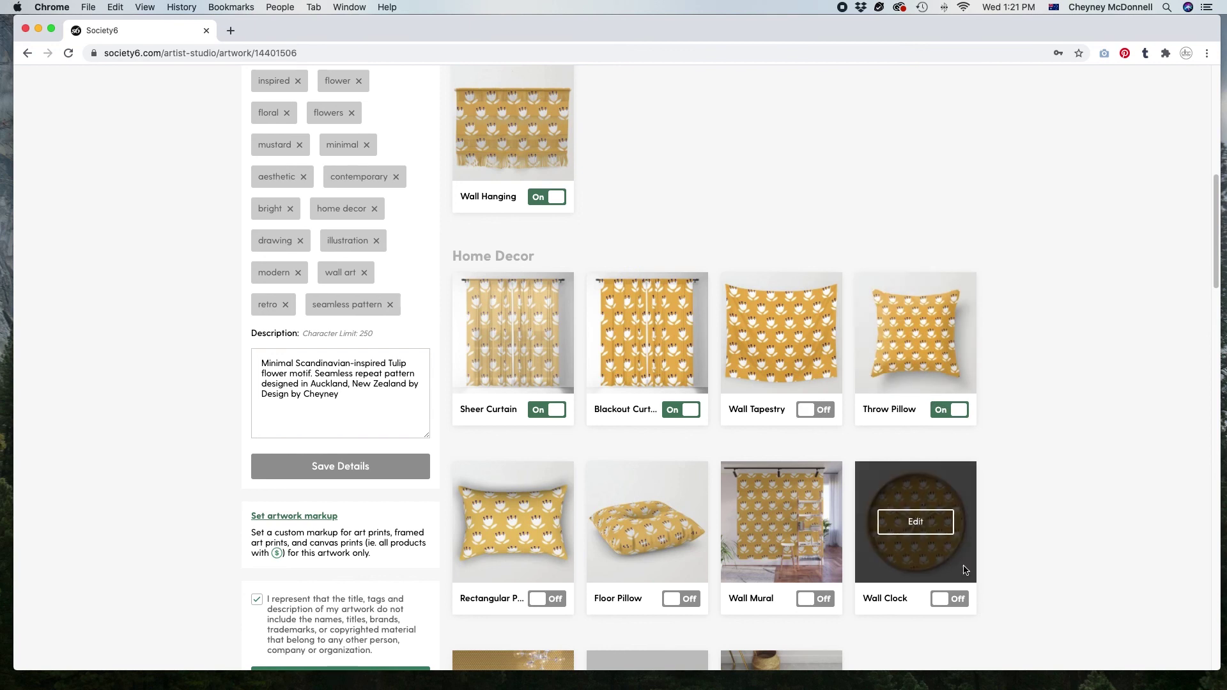
left_click(815, 600)
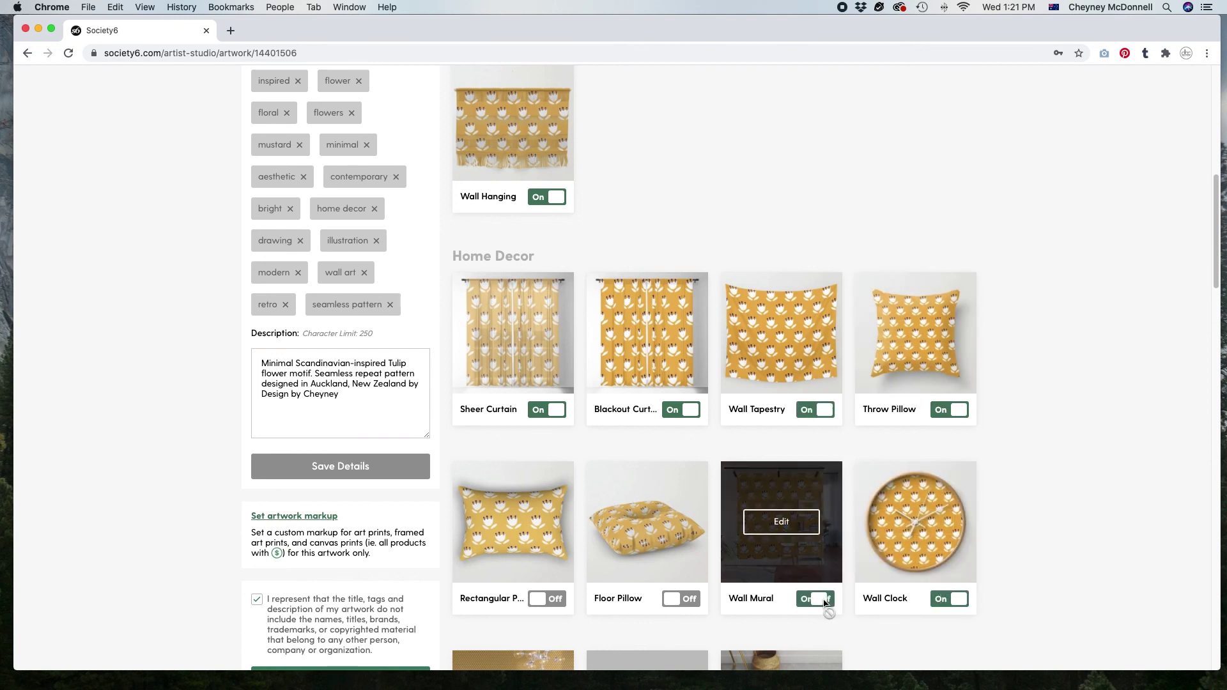
left_click(565, 607)
Step: Switch on Throw Blanket, Counter Stool, Bench and Coffee Table
scroll(724, 492, "down", 5)
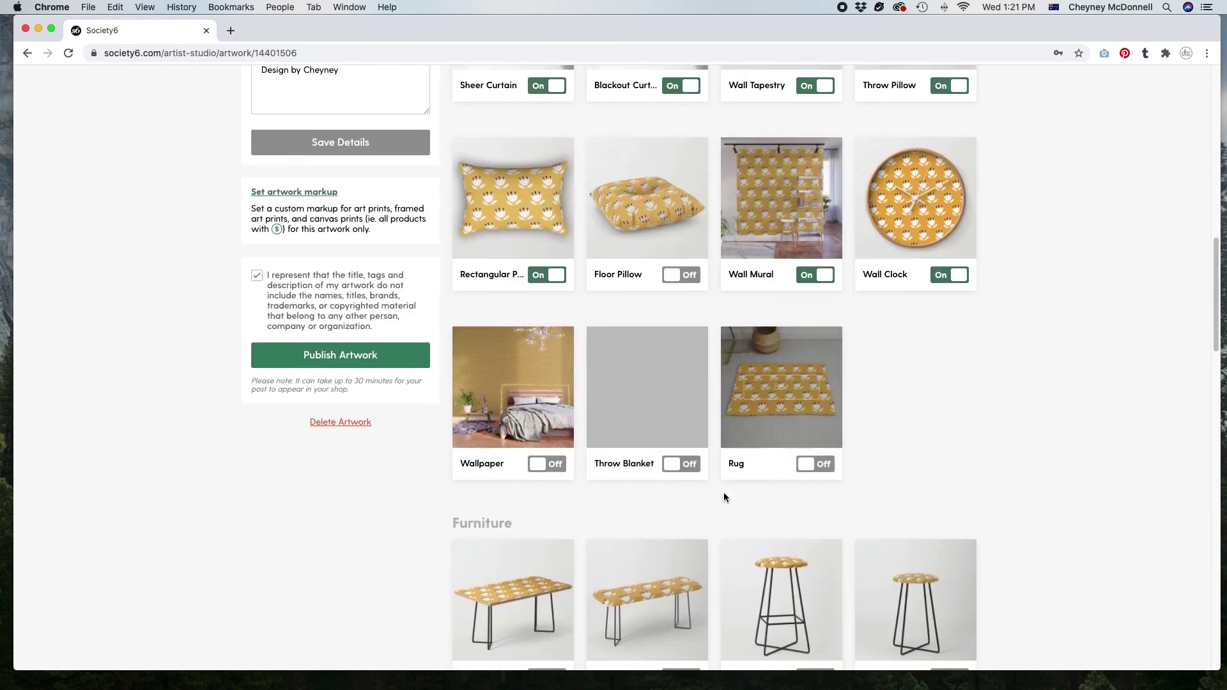
left_click(681, 464)
scroll(957, 477, "down", 6)
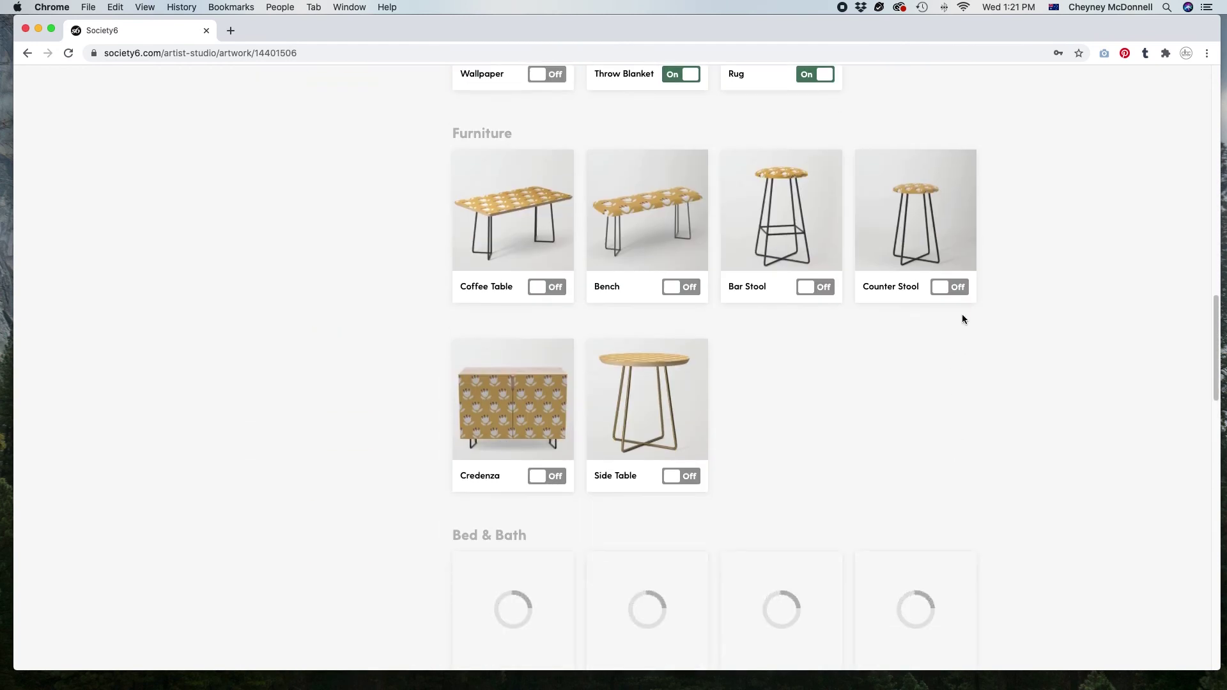
left_click(949, 286)
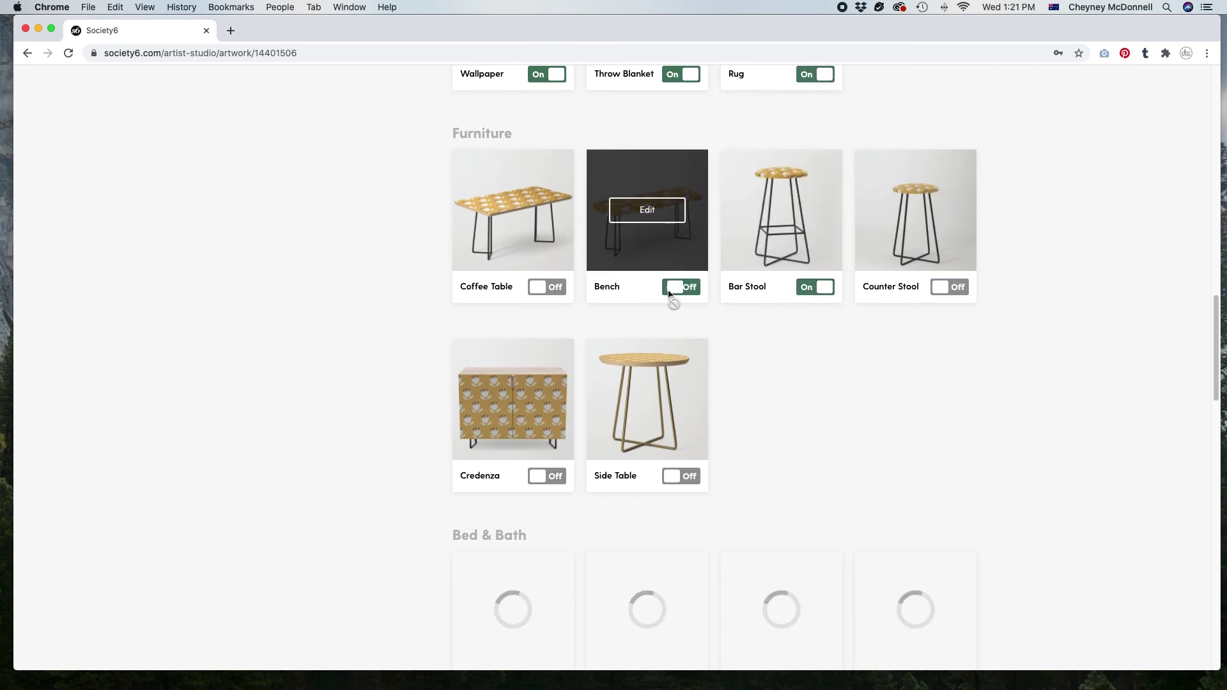
left_click(551, 287)
left_click(569, 477)
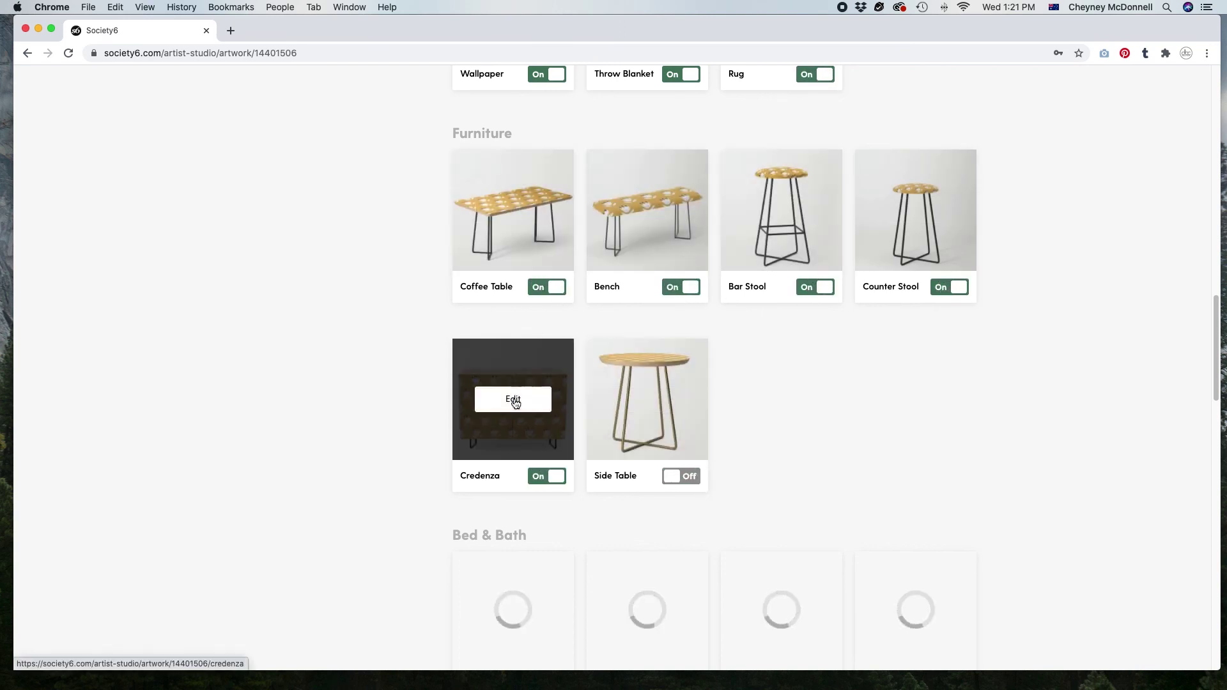
Step: Switch on Serving Tray, Coaster, Acrylic Tray and Cutting Board
scroll(620, 403, "down", 4)
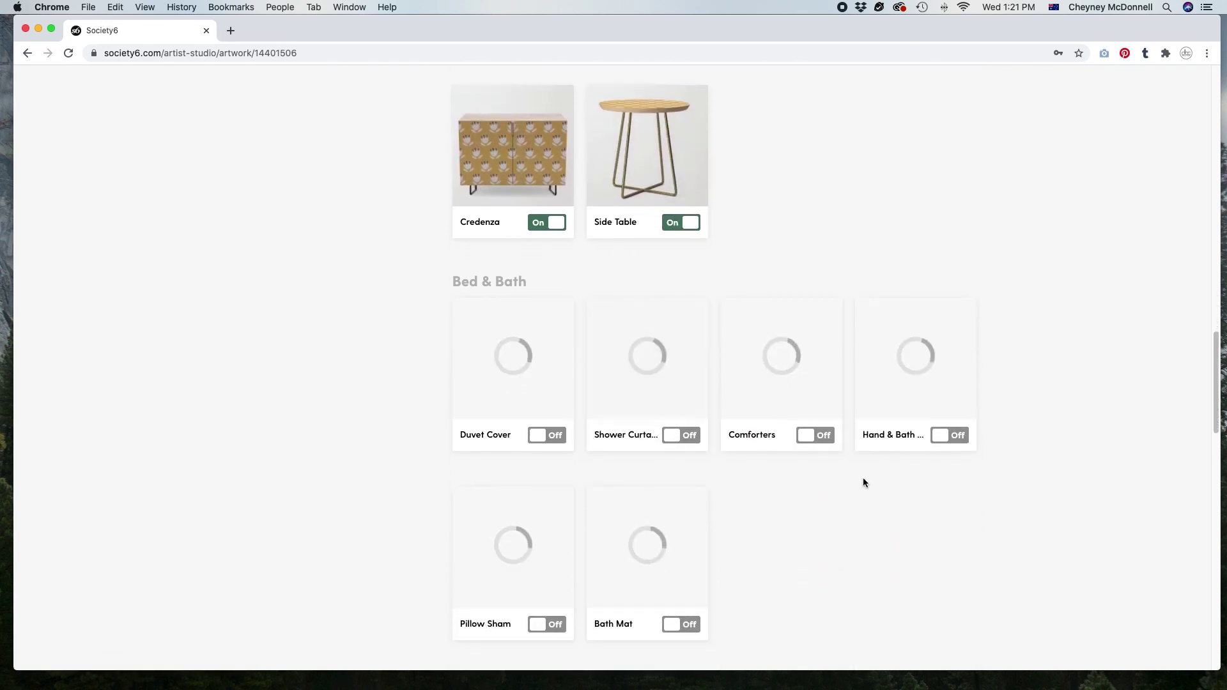
scroll(862, 477, "down", 7)
scroll(861, 482, "up", 5)
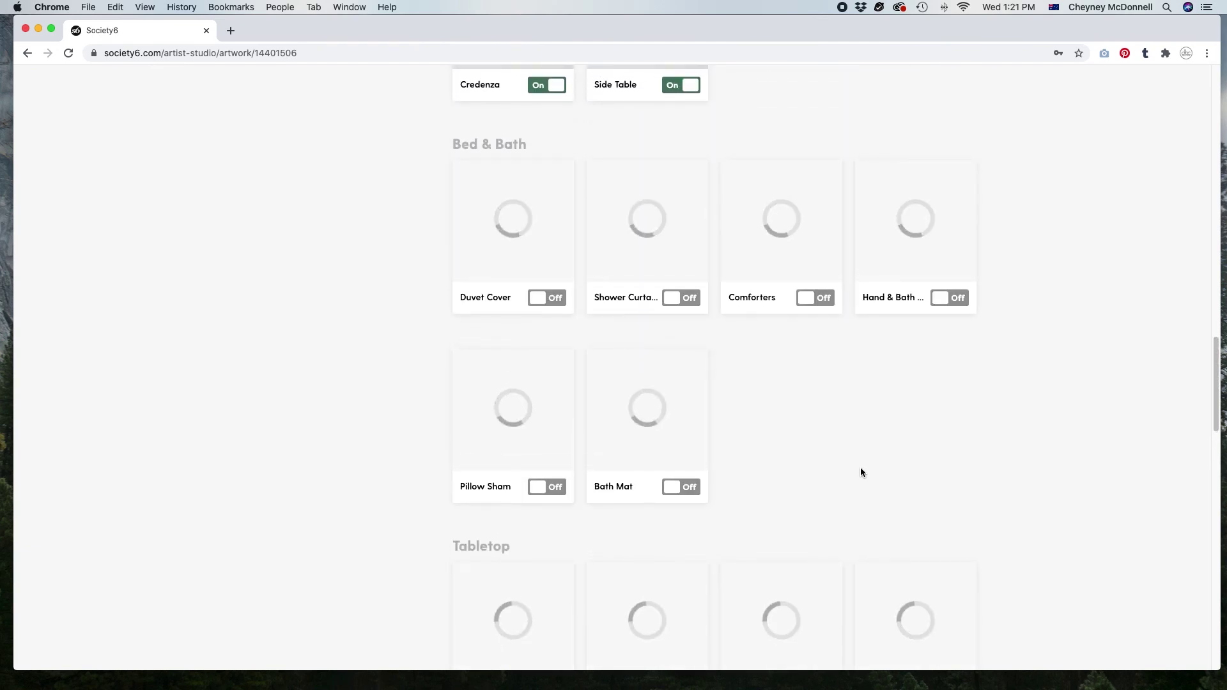
scroll(799, 422, "up", 1)
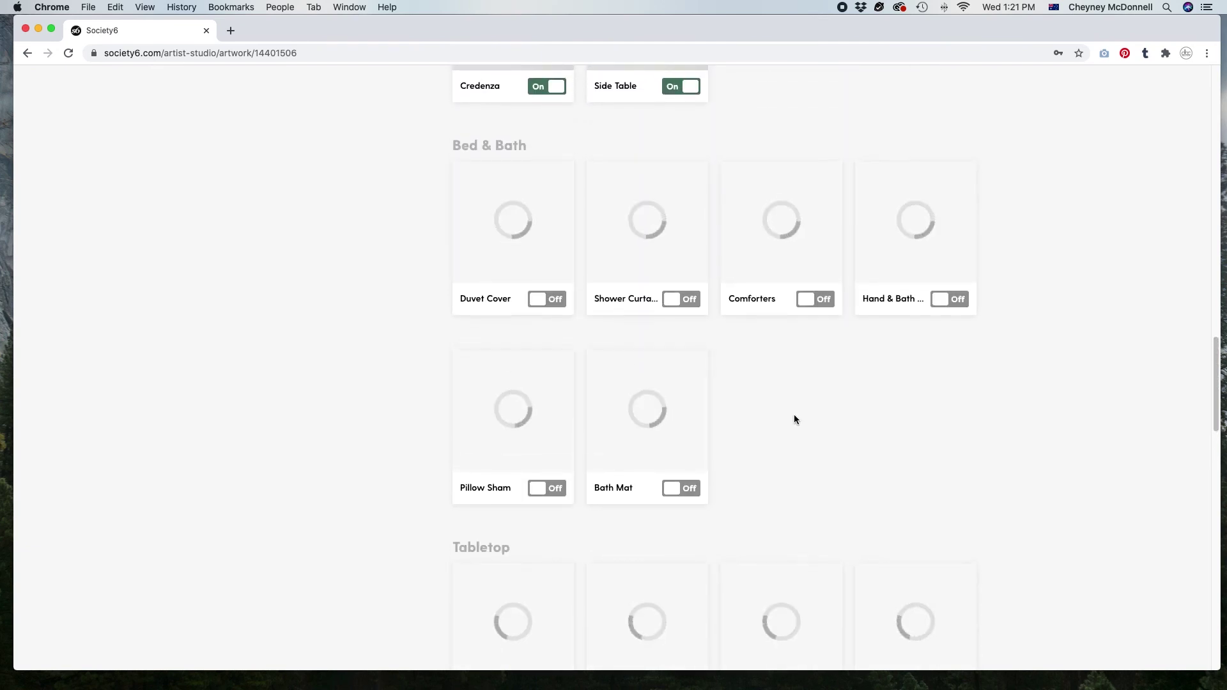
scroll(793, 416, "down", 1)
scroll(790, 416, "down", 4)
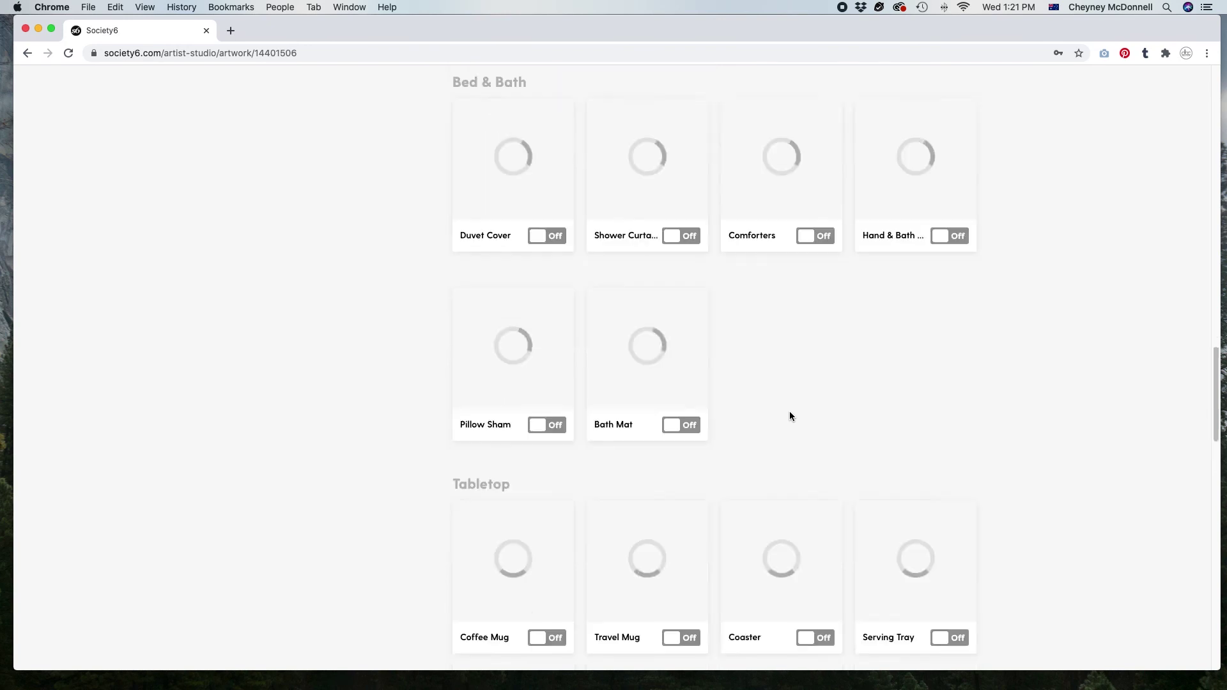
left_click(821, 472)
left_click(936, 472)
scroll(776, 471, "down", 6)
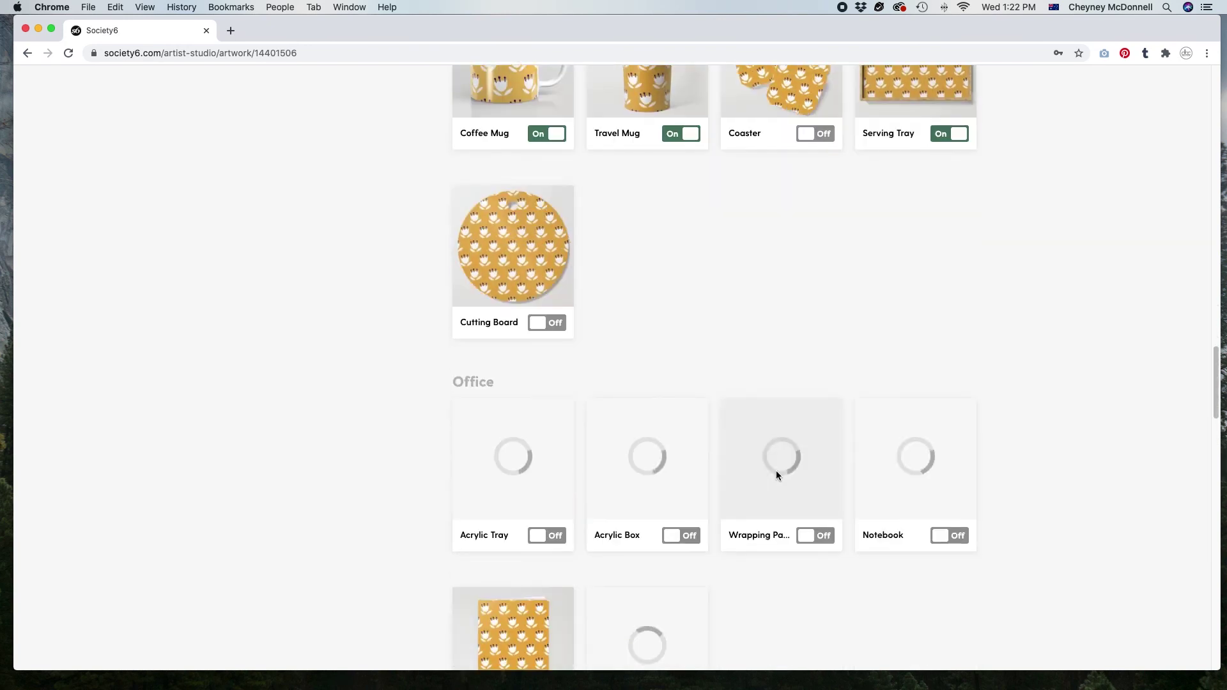
left_click(556, 536)
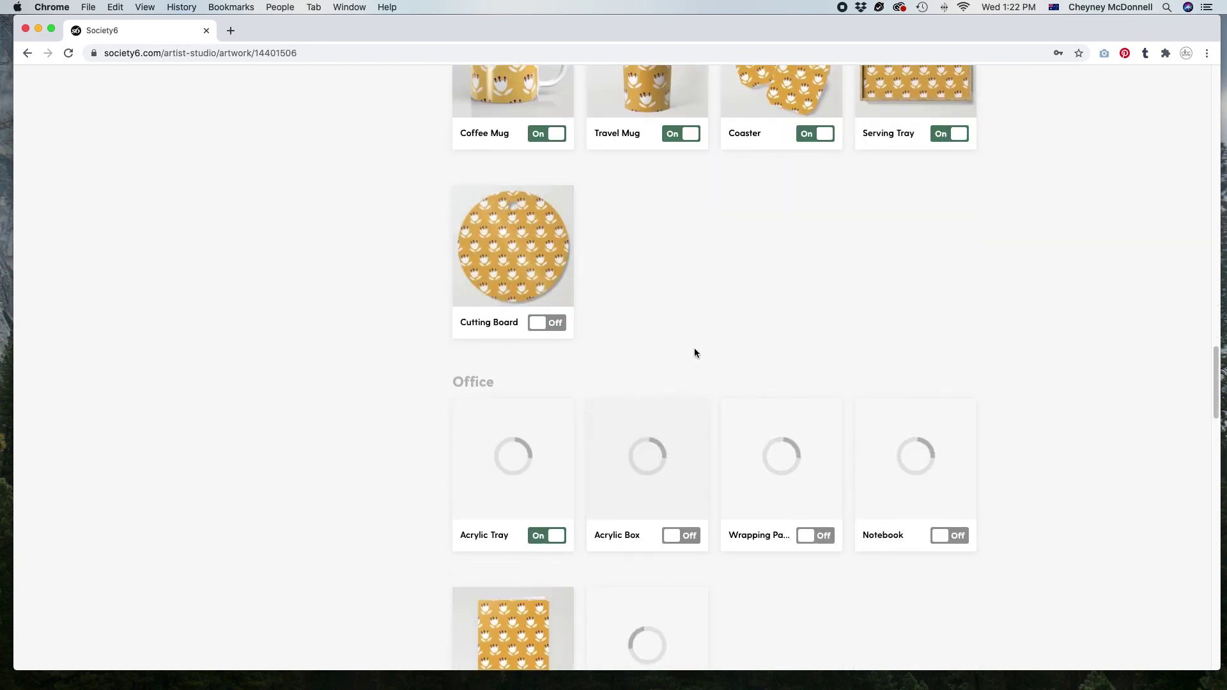
scroll(694, 348, "up", 2)
left_click(546, 419)
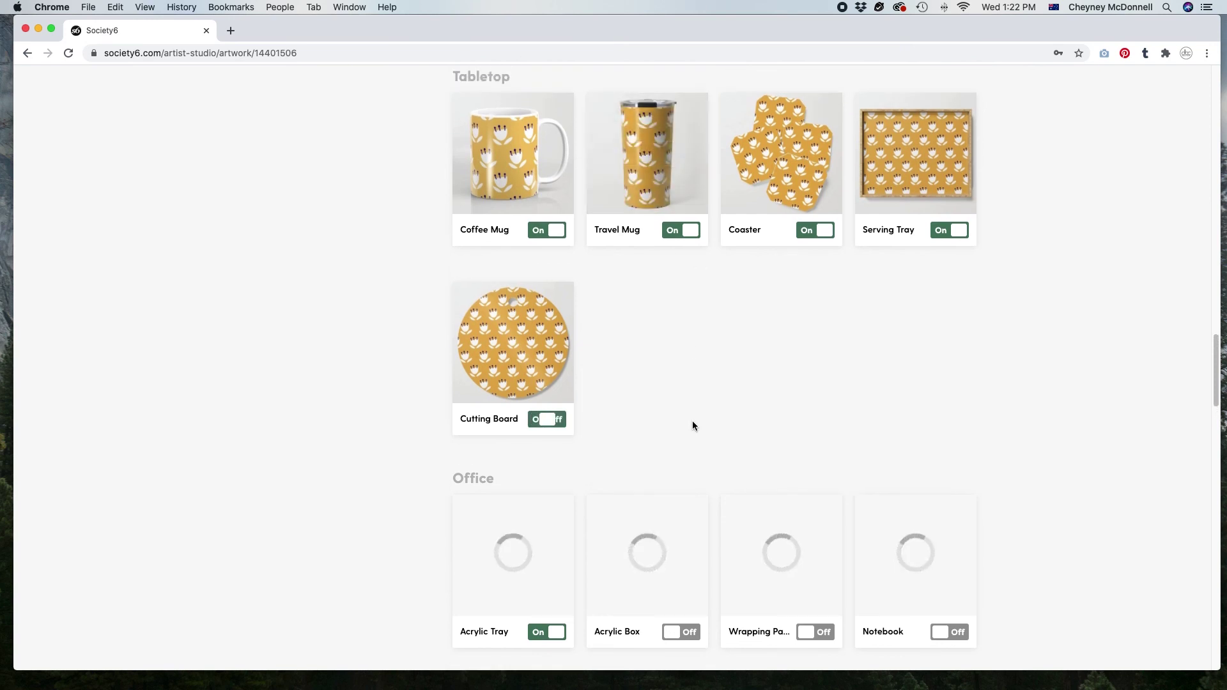
Step: Switch on Beach Towel, Outdoor Floor Cushion, Sun Shade, Yoga Mat, Picnic Blanket and Can Cooler
scroll(769, 474, "down", 20)
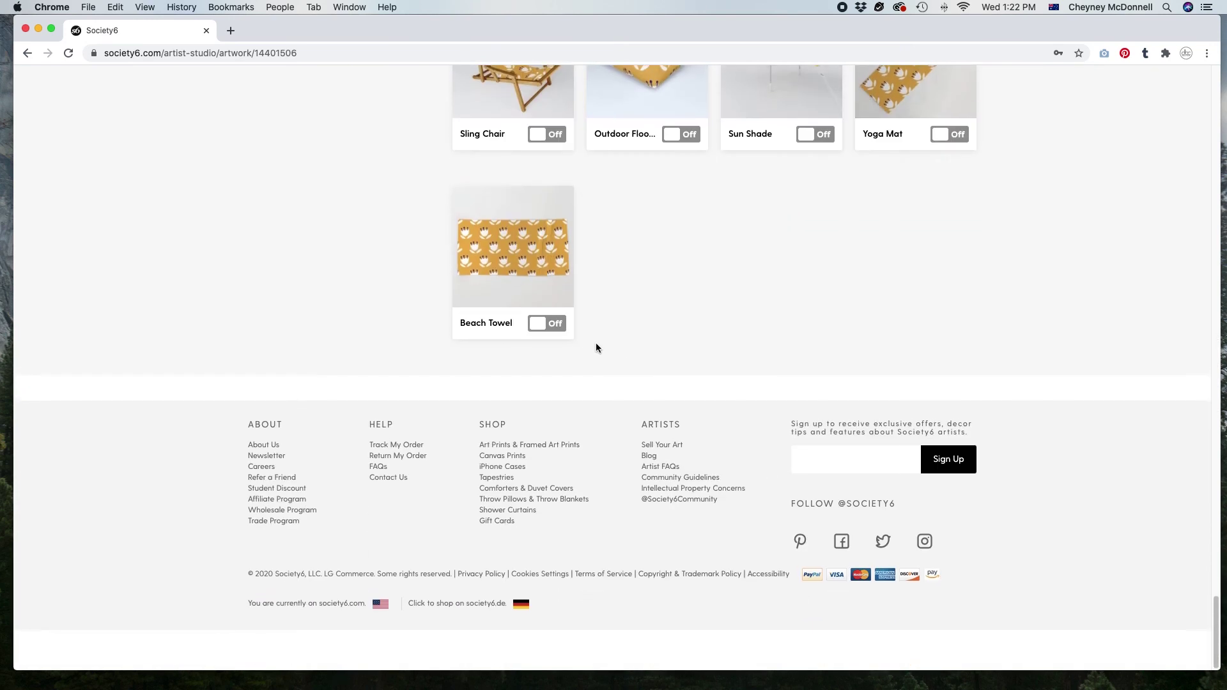
left_click(554, 326)
scroll(566, 329, "up", 1)
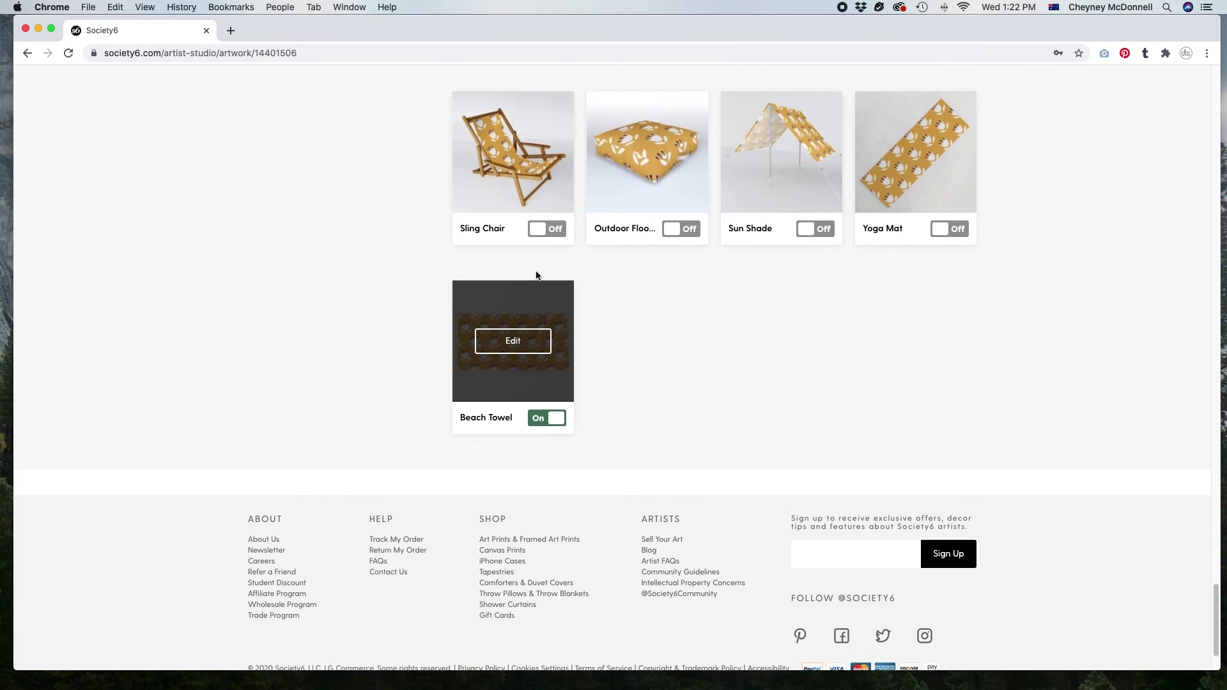
left_click(681, 228)
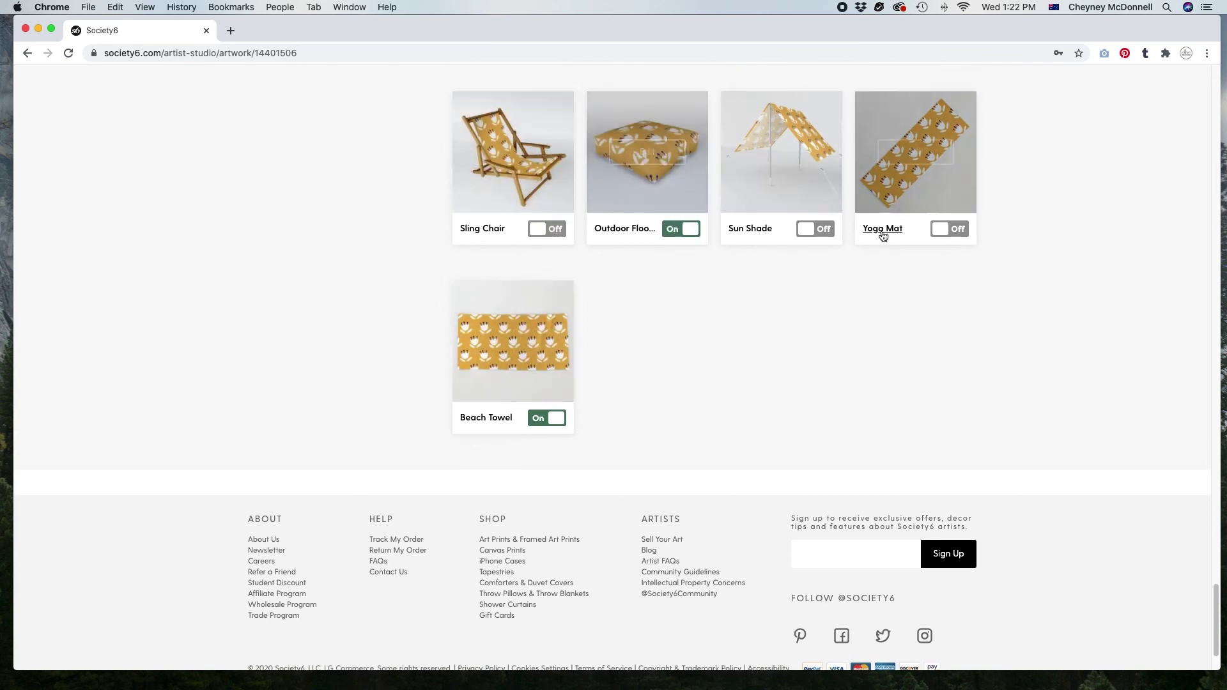
left_click(815, 229)
left_click(949, 228)
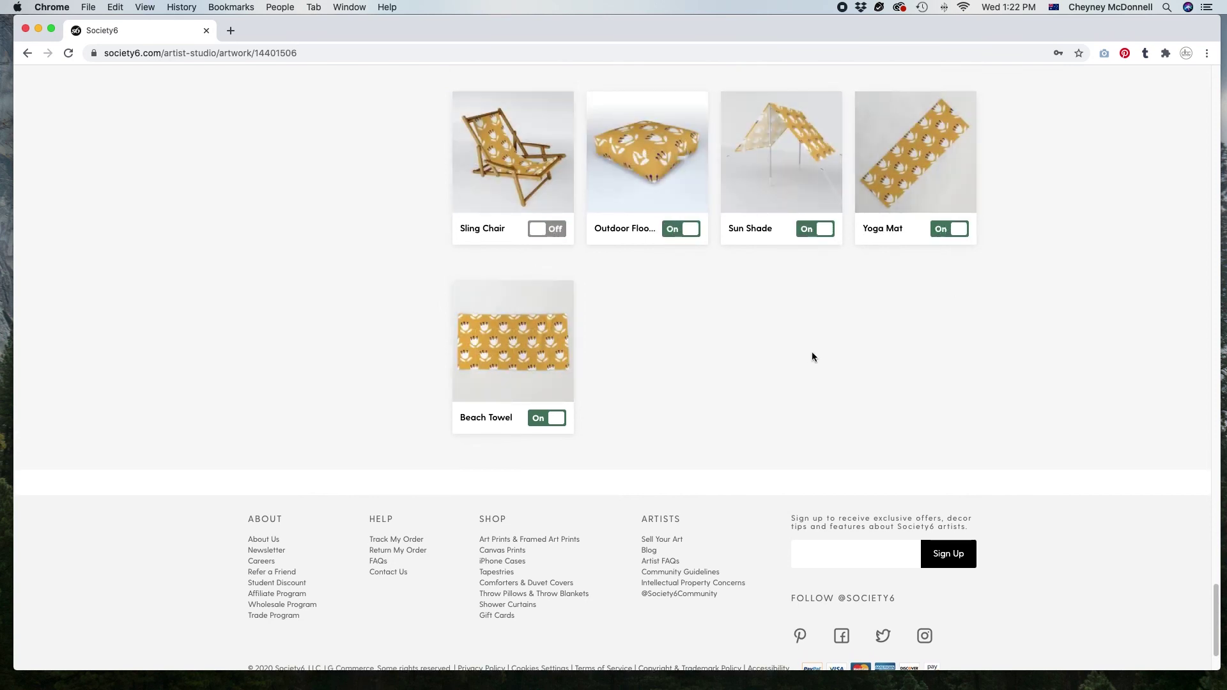
scroll(811, 352, "up", 3)
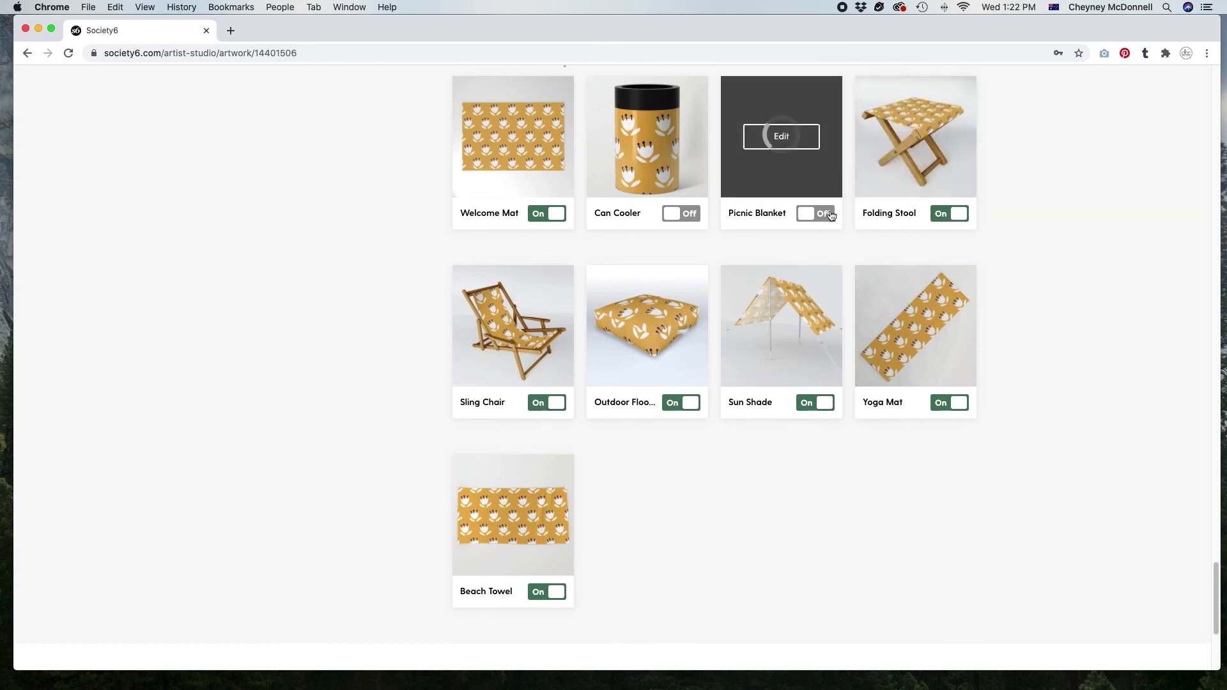
left_click(818, 214)
left_click(684, 216)
scroll(821, 419, "up", 4)
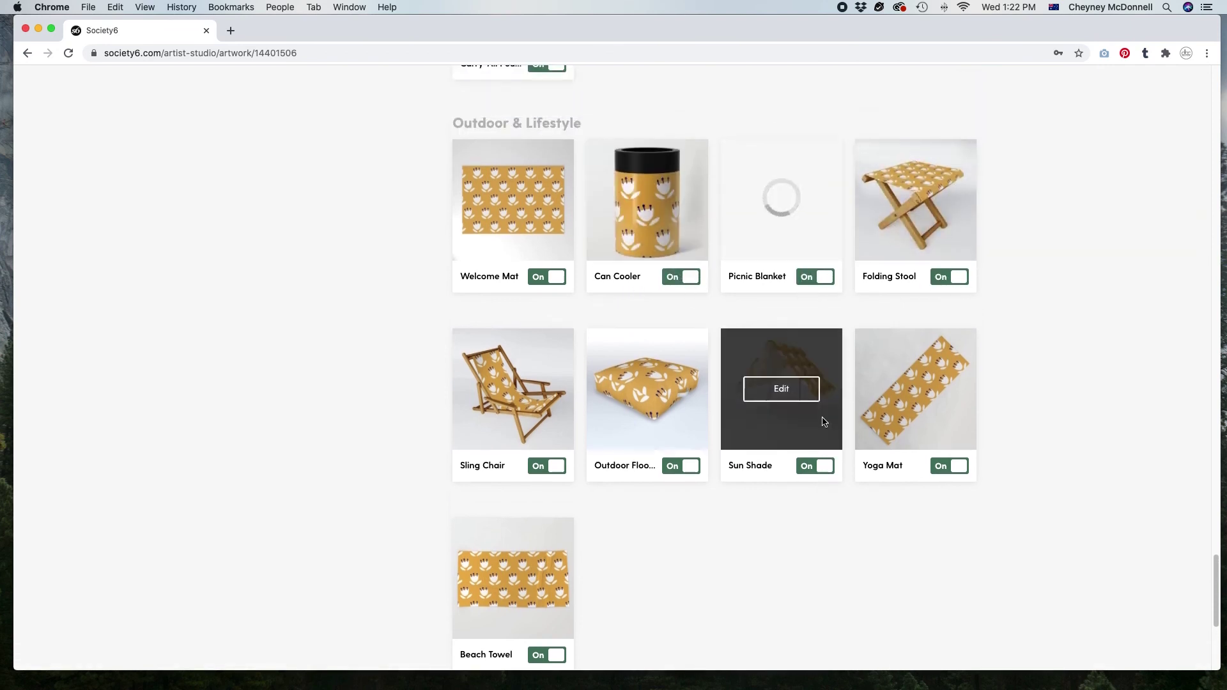
scroll(815, 413, "down", 5)
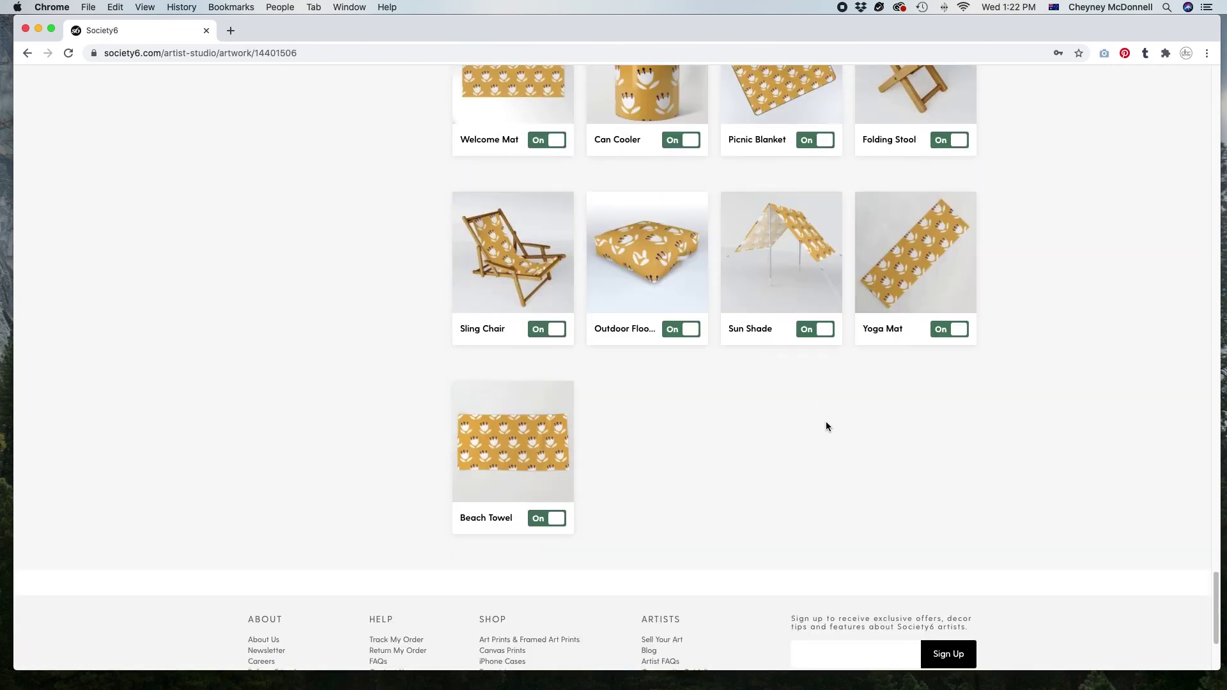
scroll(843, 497, "up", 5)
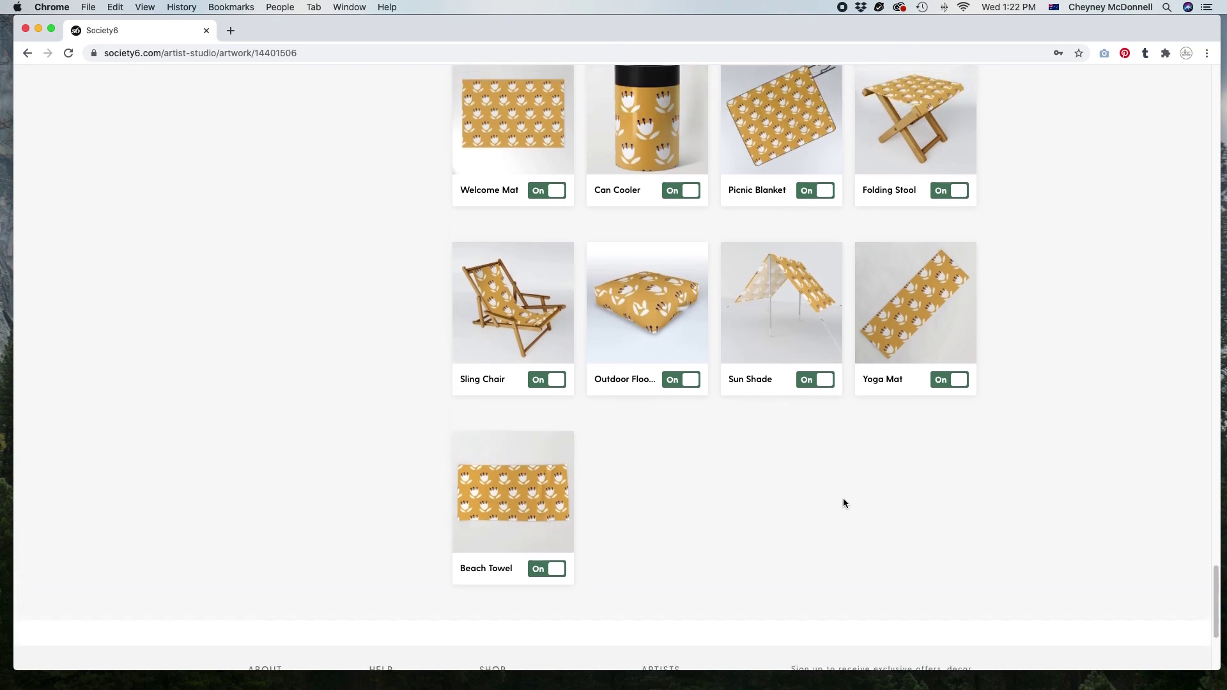
scroll(843, 499, "up", 6)
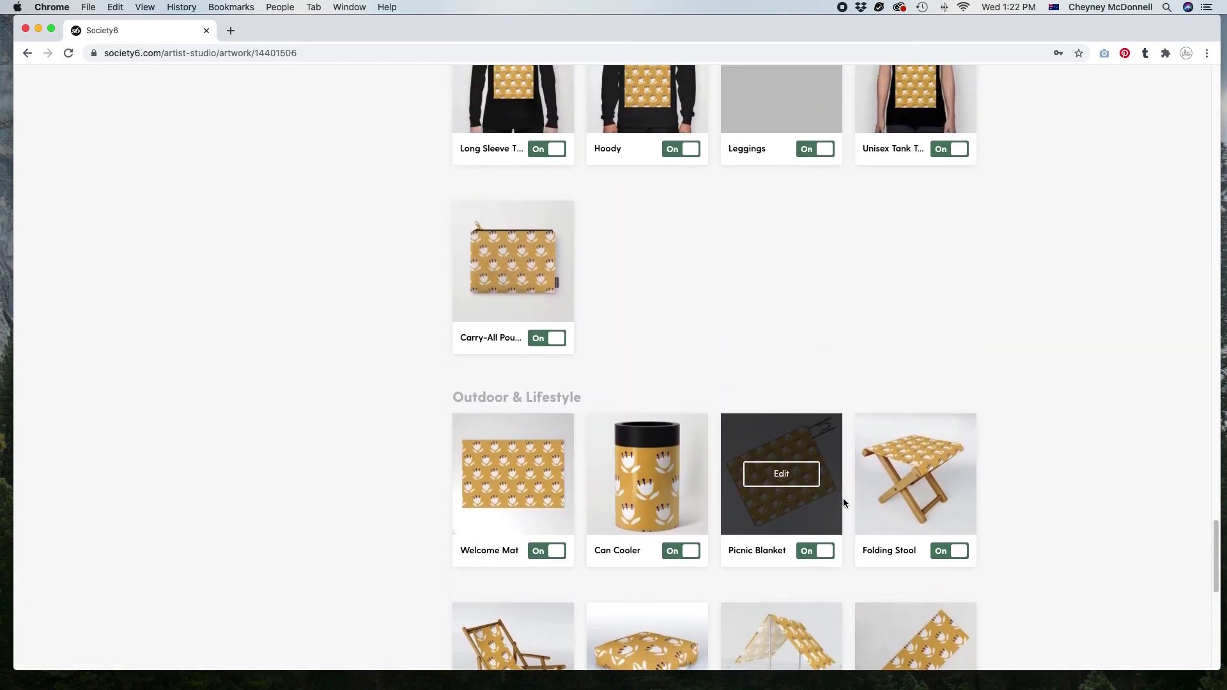
scroll(842, 503, "up", 2)
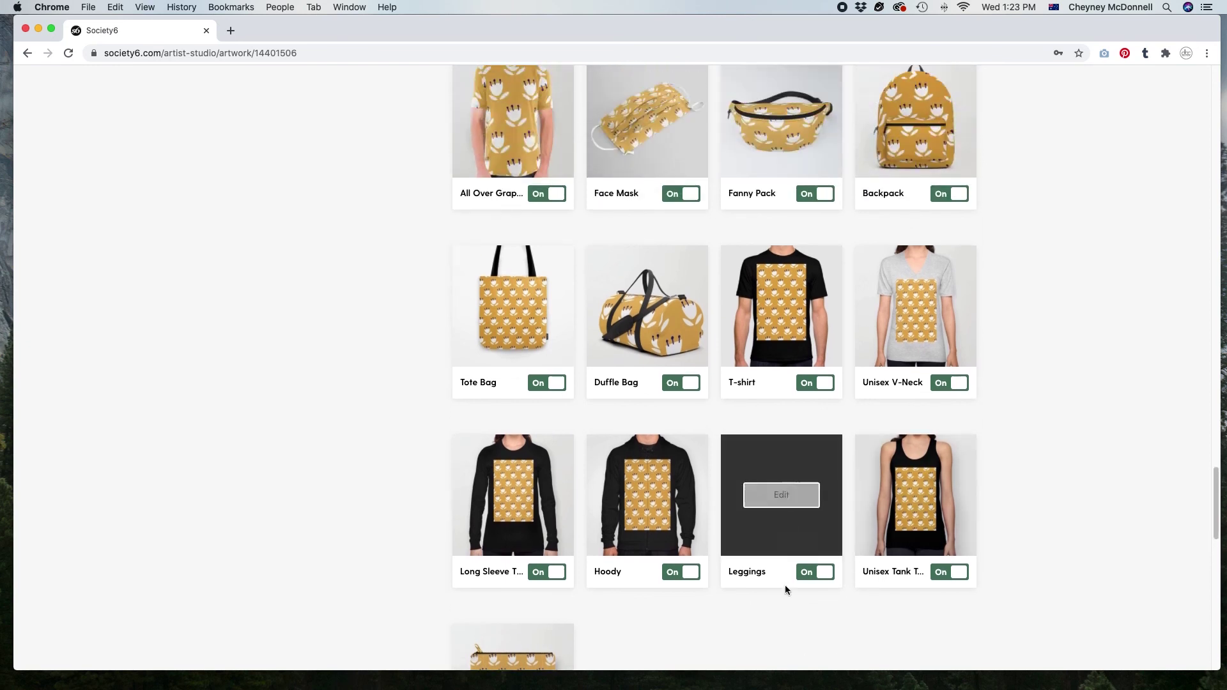
scroll(784, 584, "down", 2)
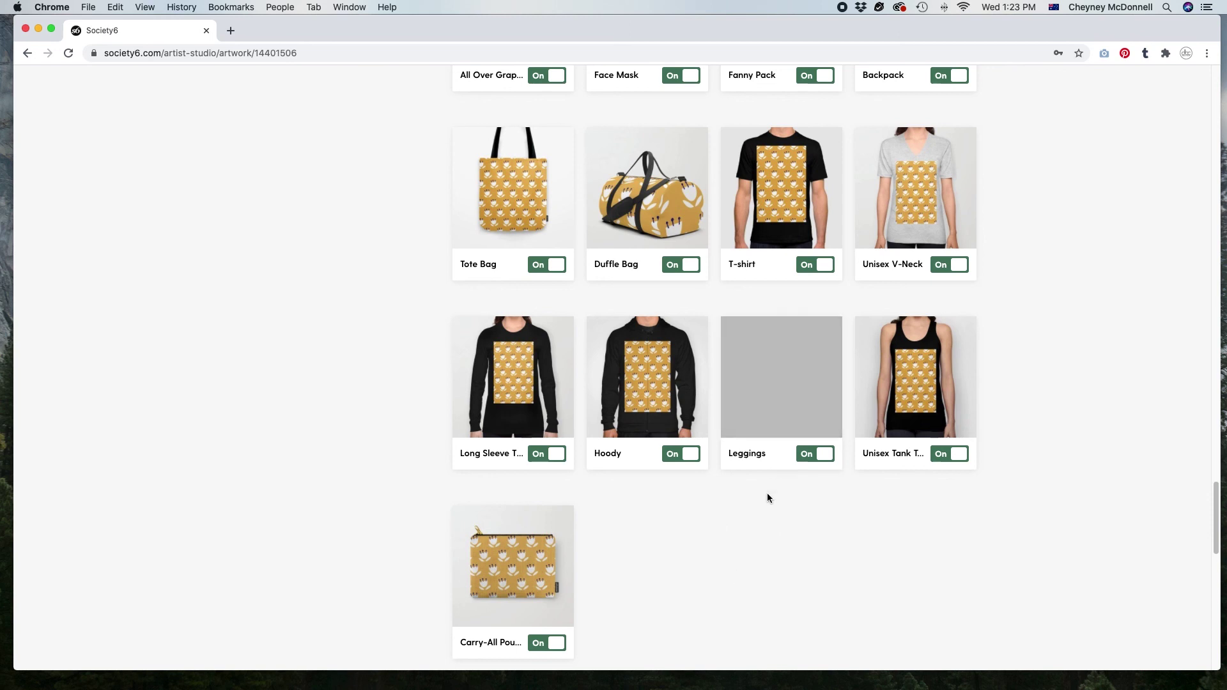
scroll(766, 495, "up", 2)
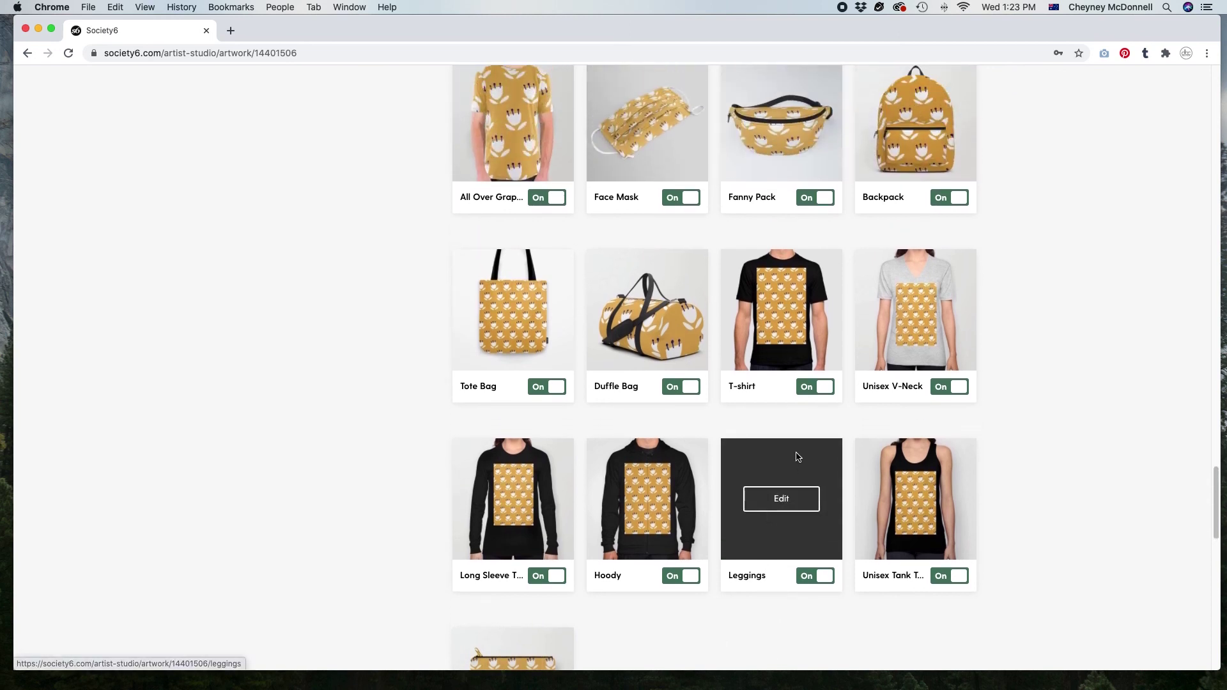
scroll(796, 456, "up", 3)
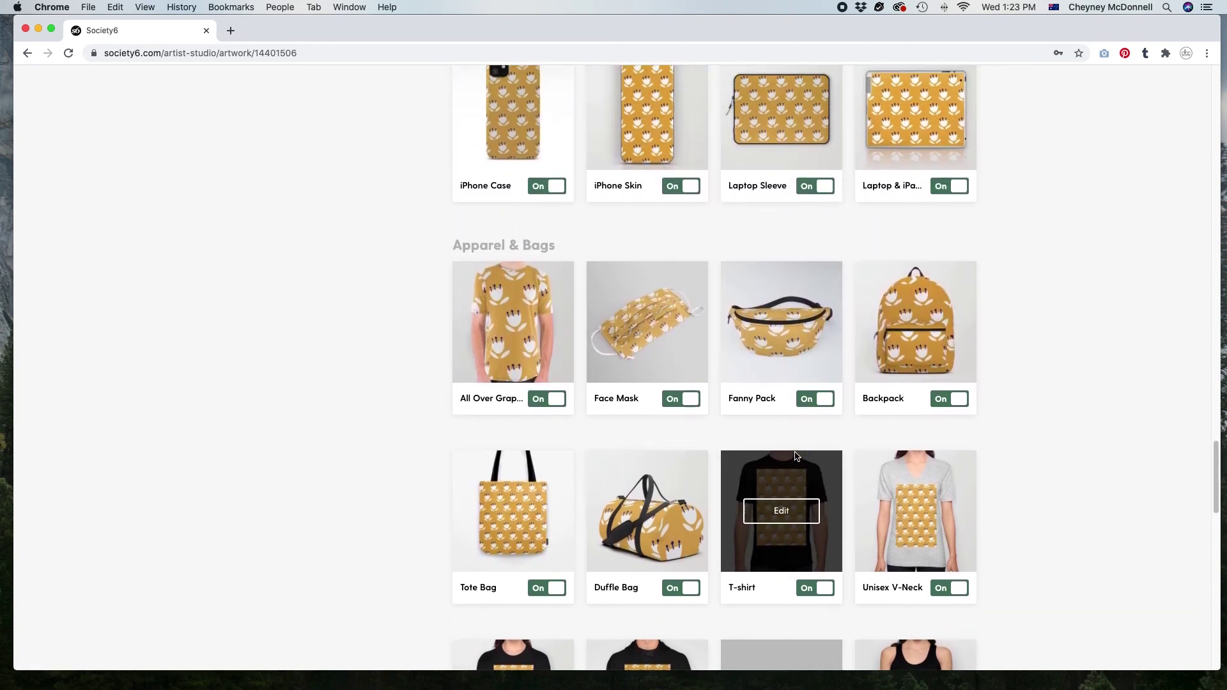
scroll(794, 453, "up", 2)
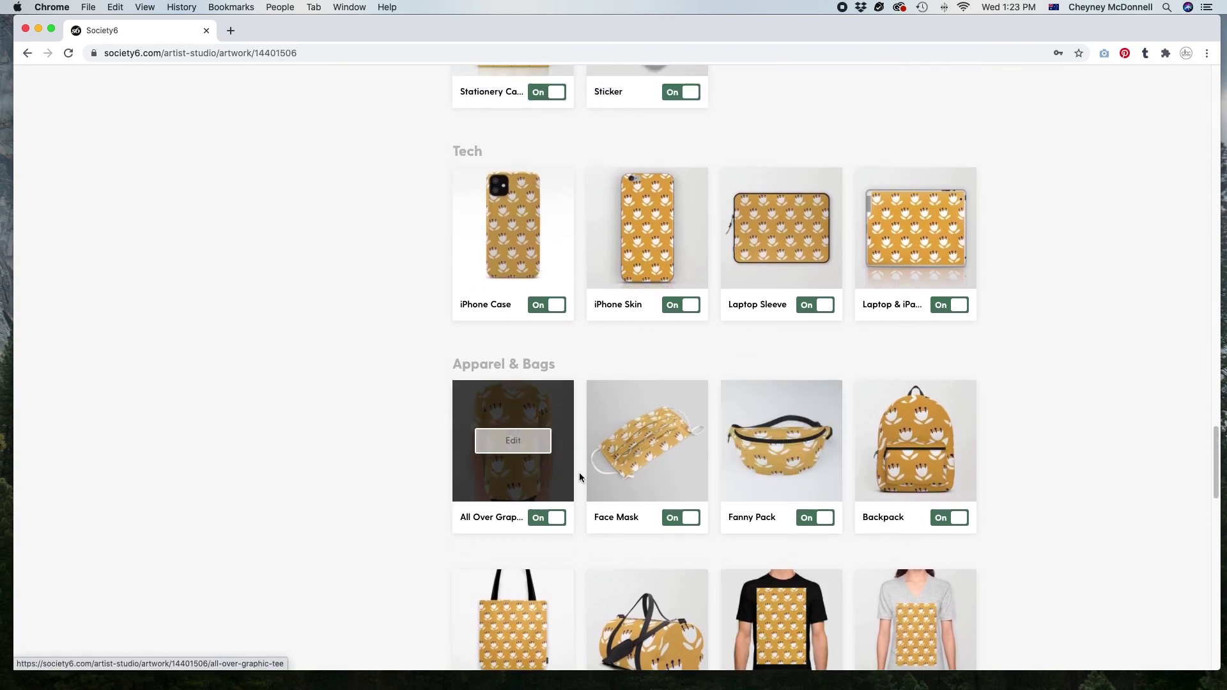
scroll(882, 391, "up", 6)
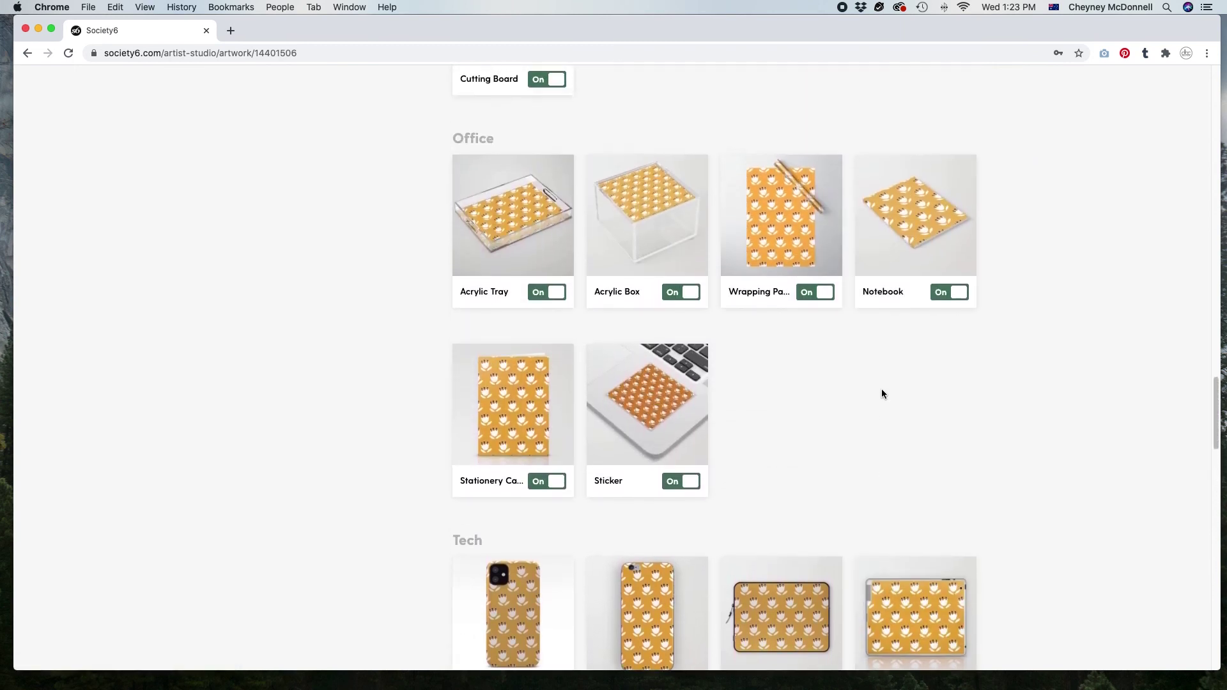
scroll(882, 393, "up", 6)
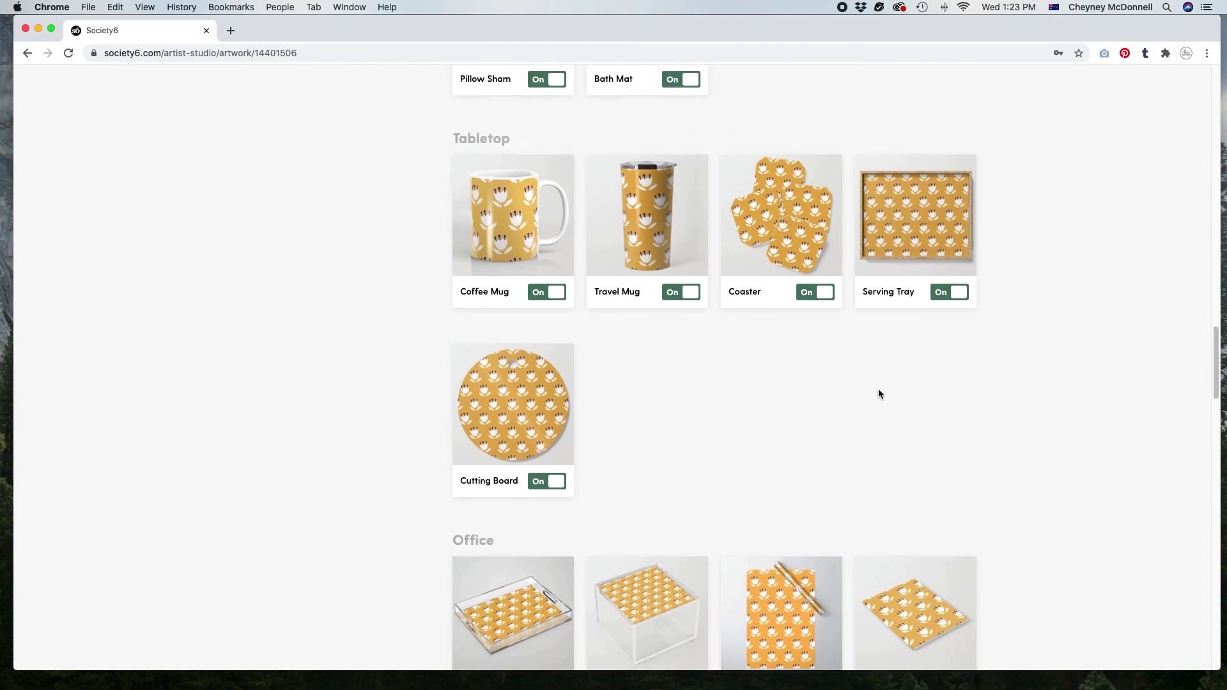
scroll(879, 393, "up", 4)
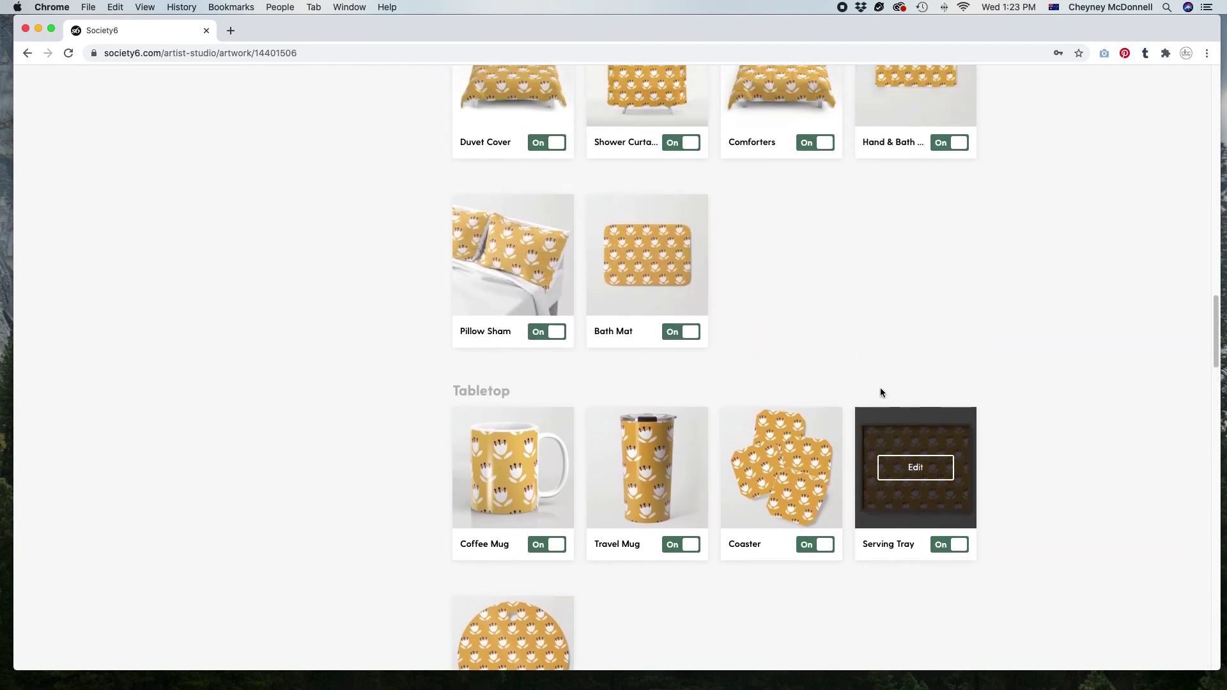
scroll(880, 391, "up", 7)
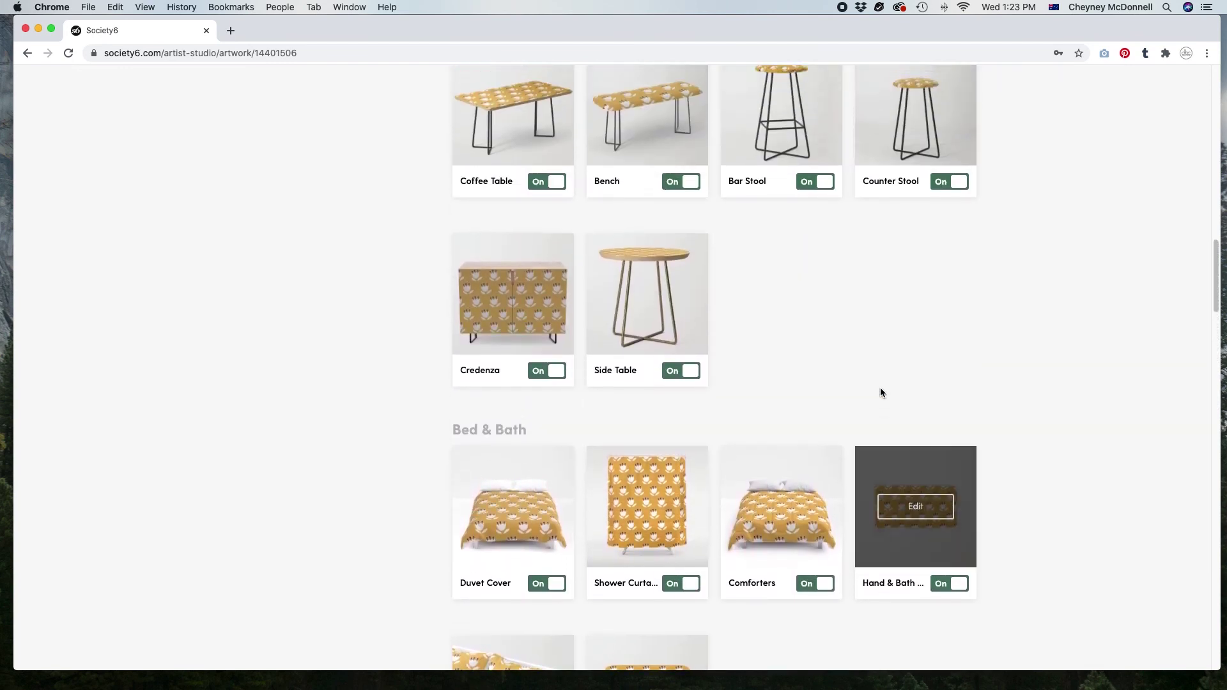
scroll(880, 392, "up", 9)
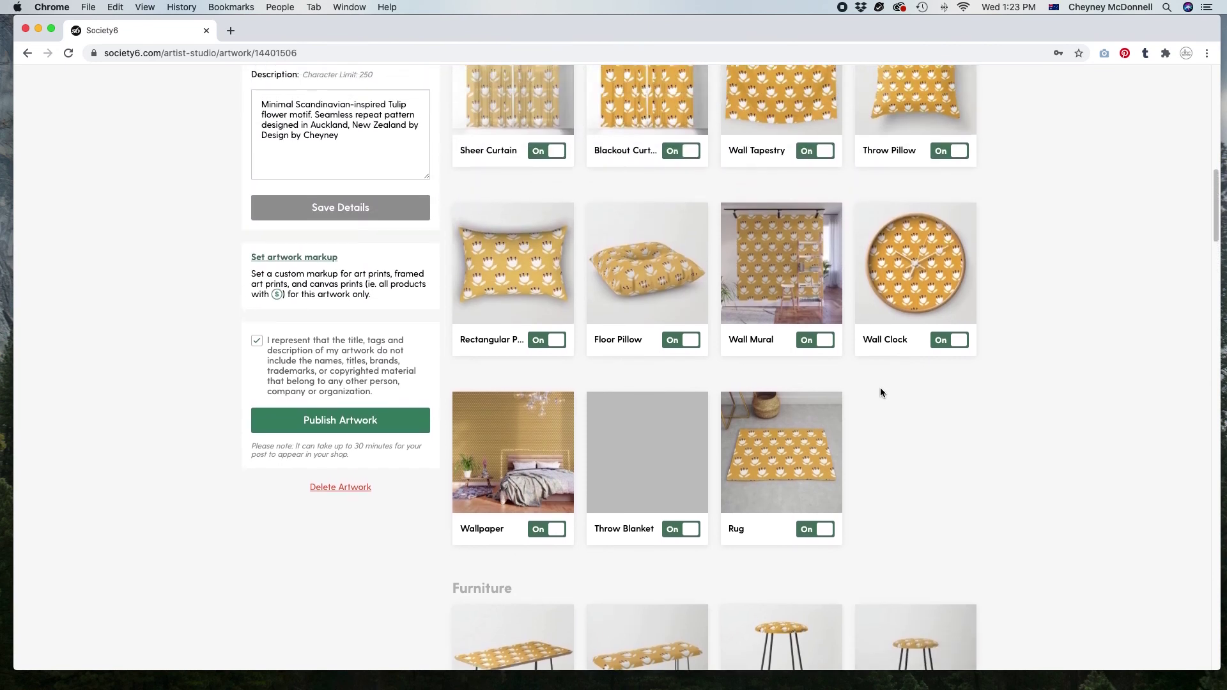
scroll(880, 392, "up", 9)
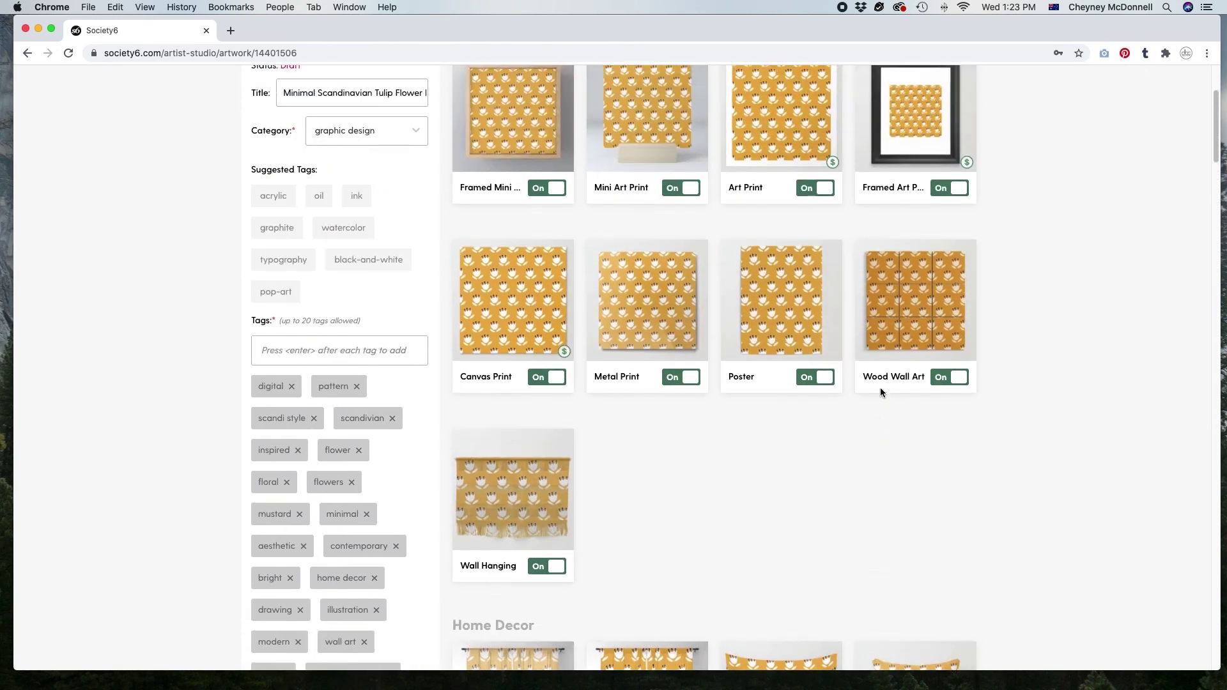
scroll(880, 392, "up", 3)
scroll(512, 435, "down", 5)
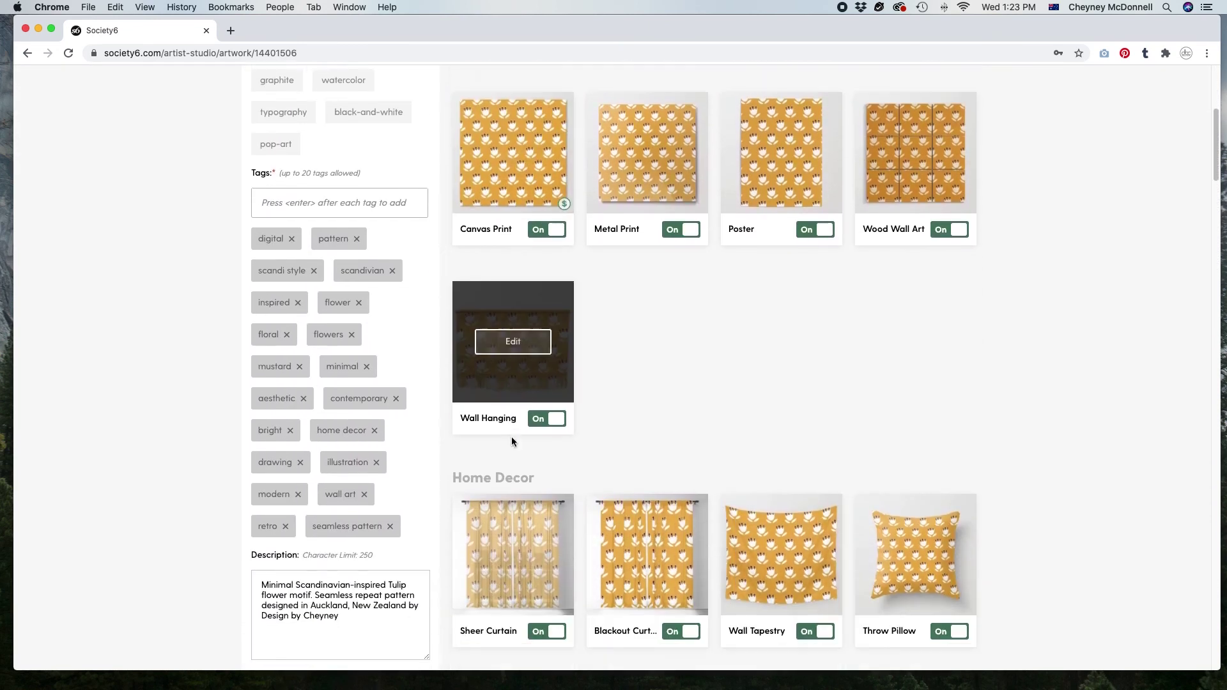
scroll(511, 441, "down", 7)
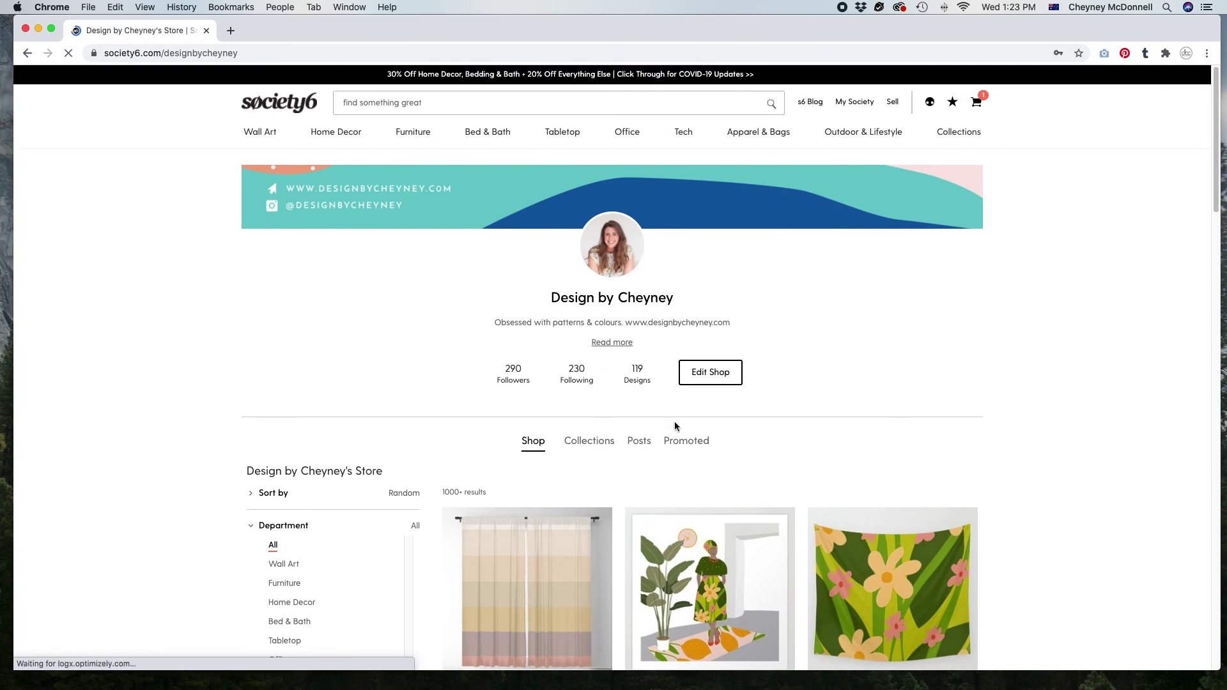
Step: Scroll down through the shop's product grid and back up again
scroll(857, 393, "down", 1)
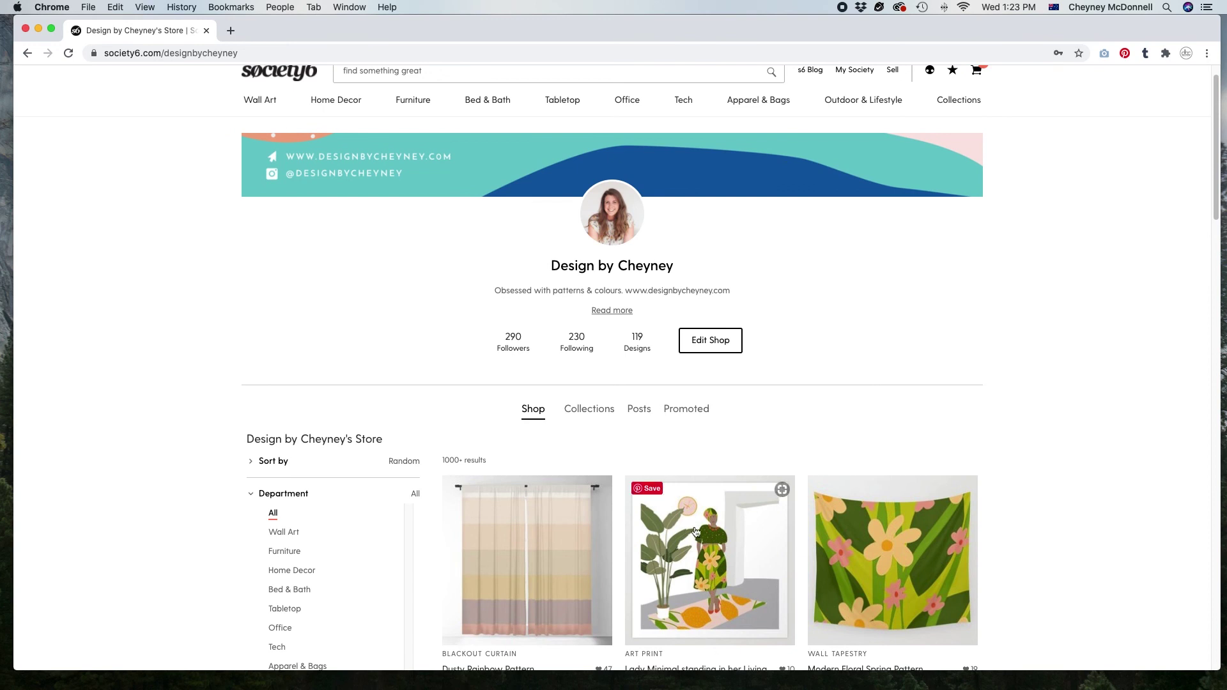
scroll(775, 419, "down", 5)
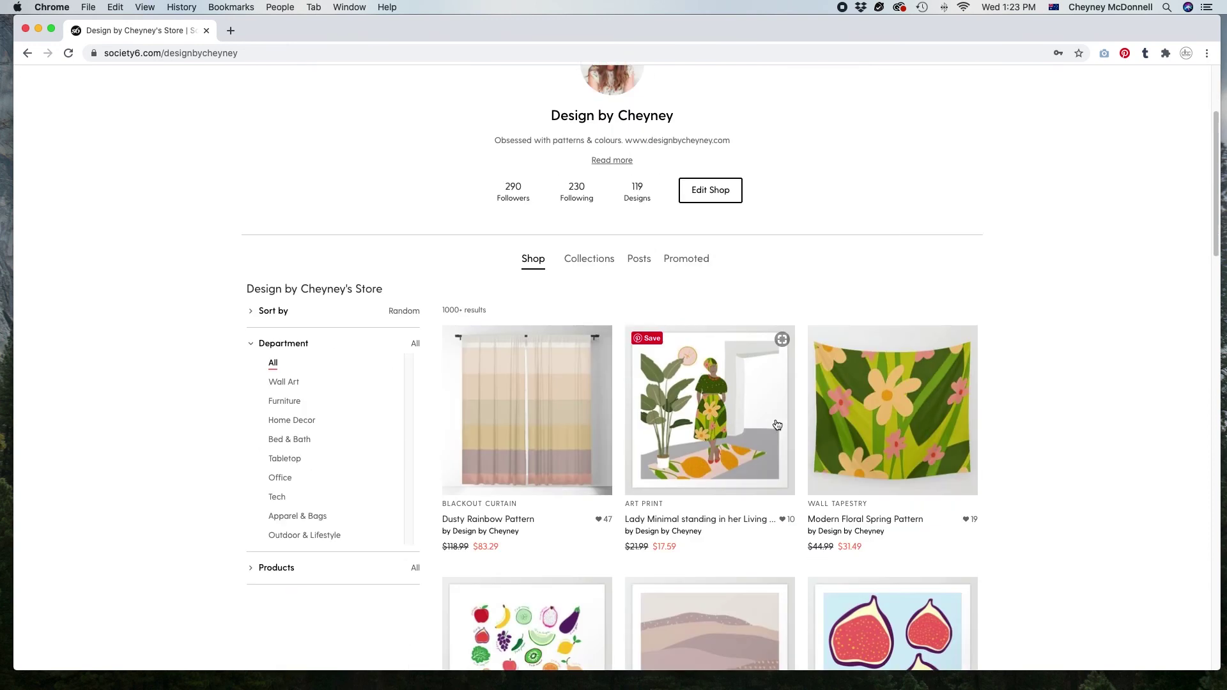
scroll(966, 470, "down", 4)
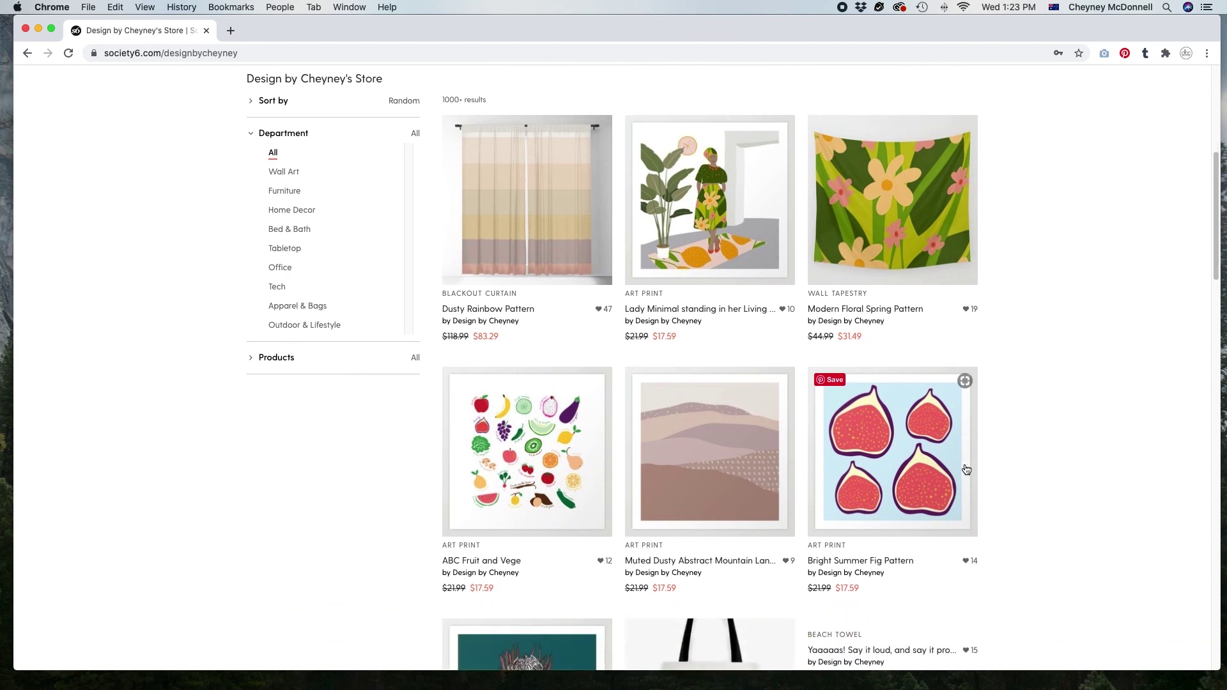
scroll(966, 470, "up", 8)
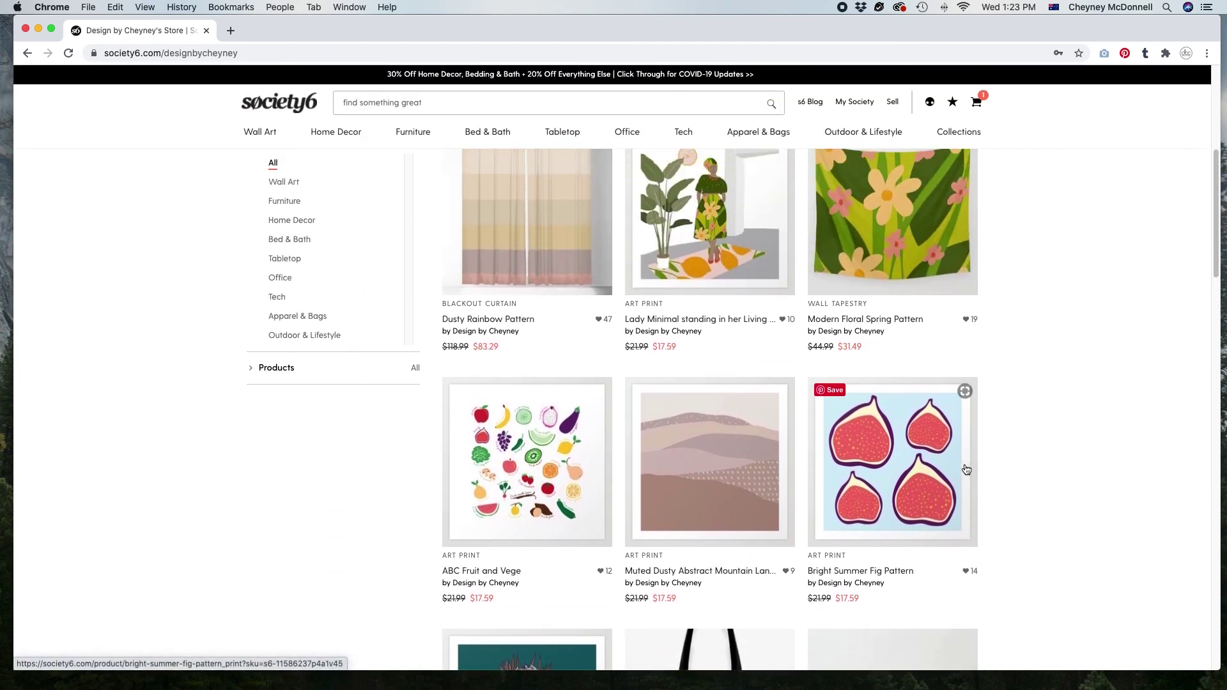
scroll(966, 470, "up", 2)
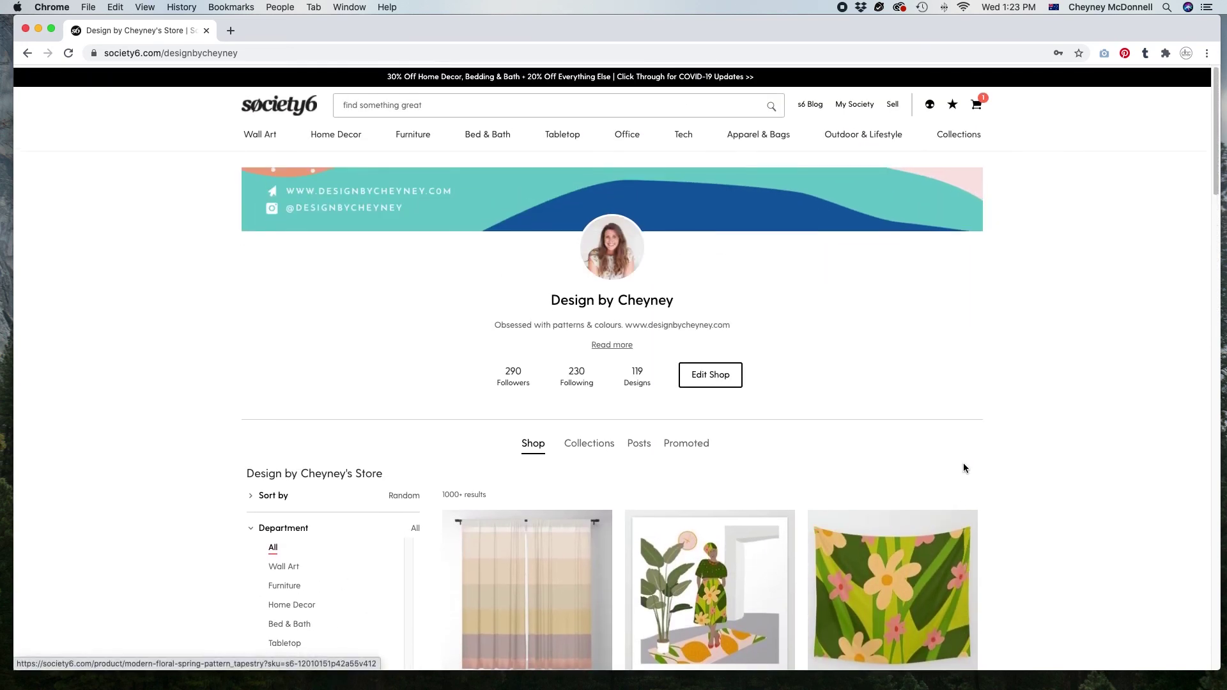